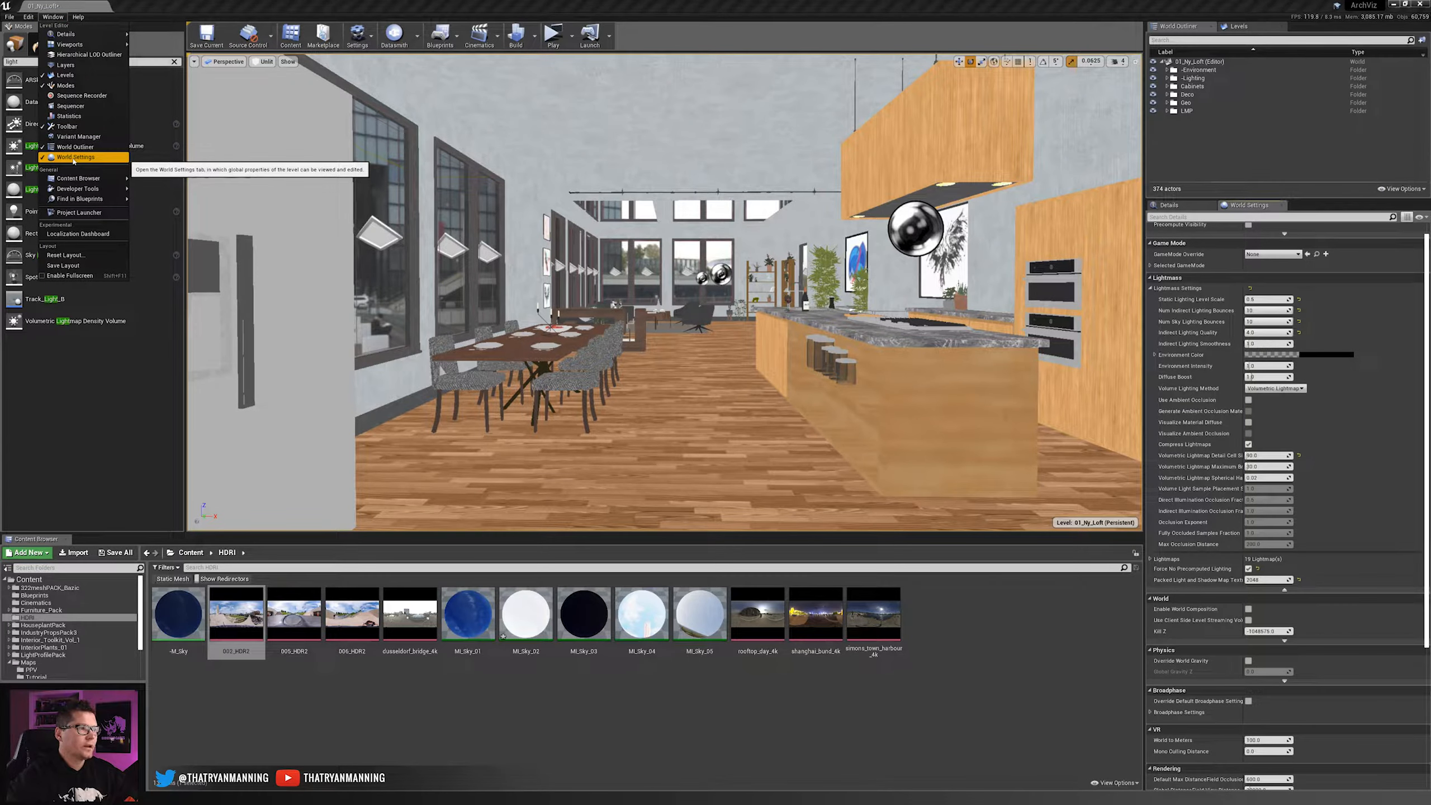
- Display the expanded Lightmass Settings in World Settings and review the lighting scale, bounce and quality options
{"action": "mouse_move", "coordinate": [79, 178]}
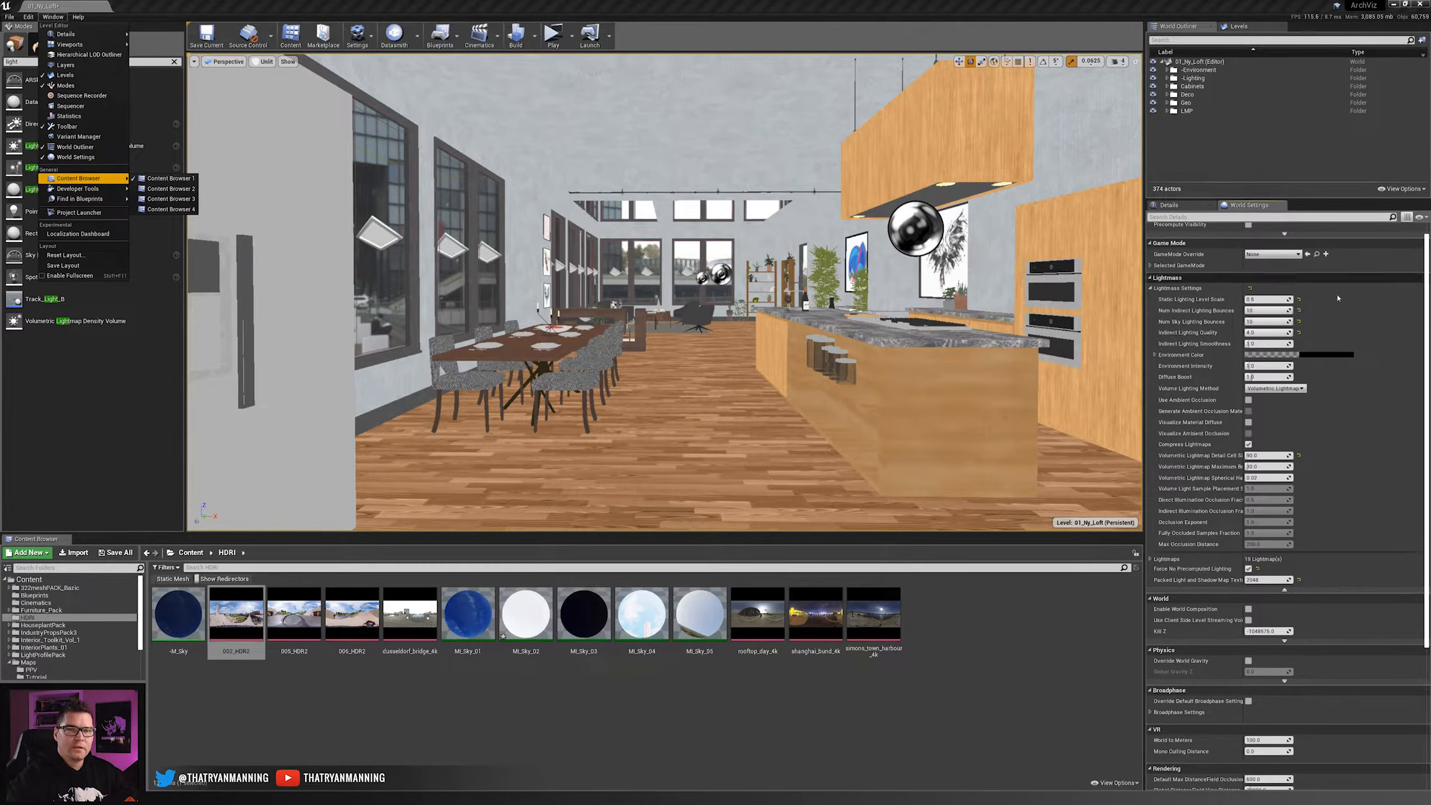
{"action": "left_click_drag", "start_coordinate": [1425, 314], "coordinate": [1426, 287]}
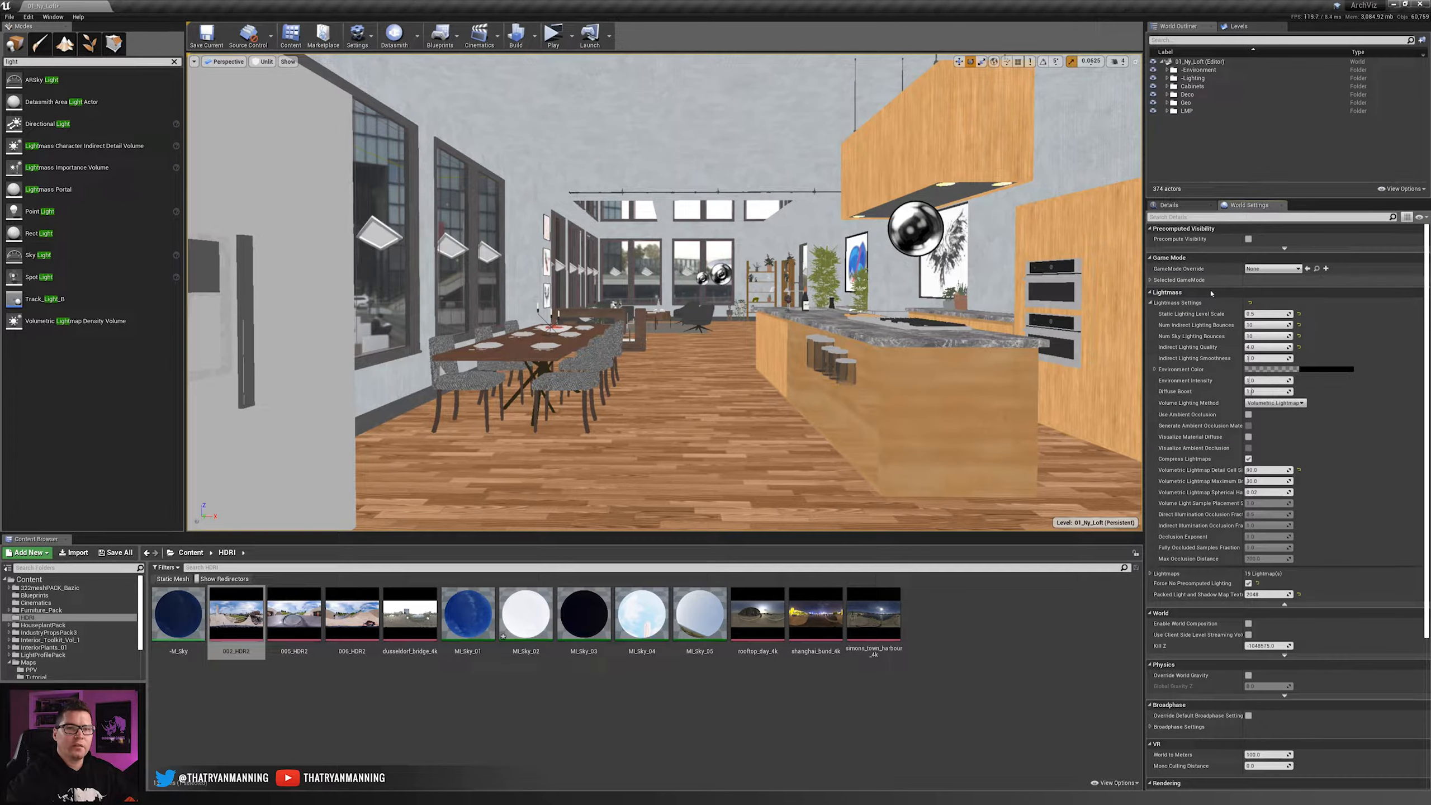
{"action": "left_click", "coordinate": [1150, 304]}
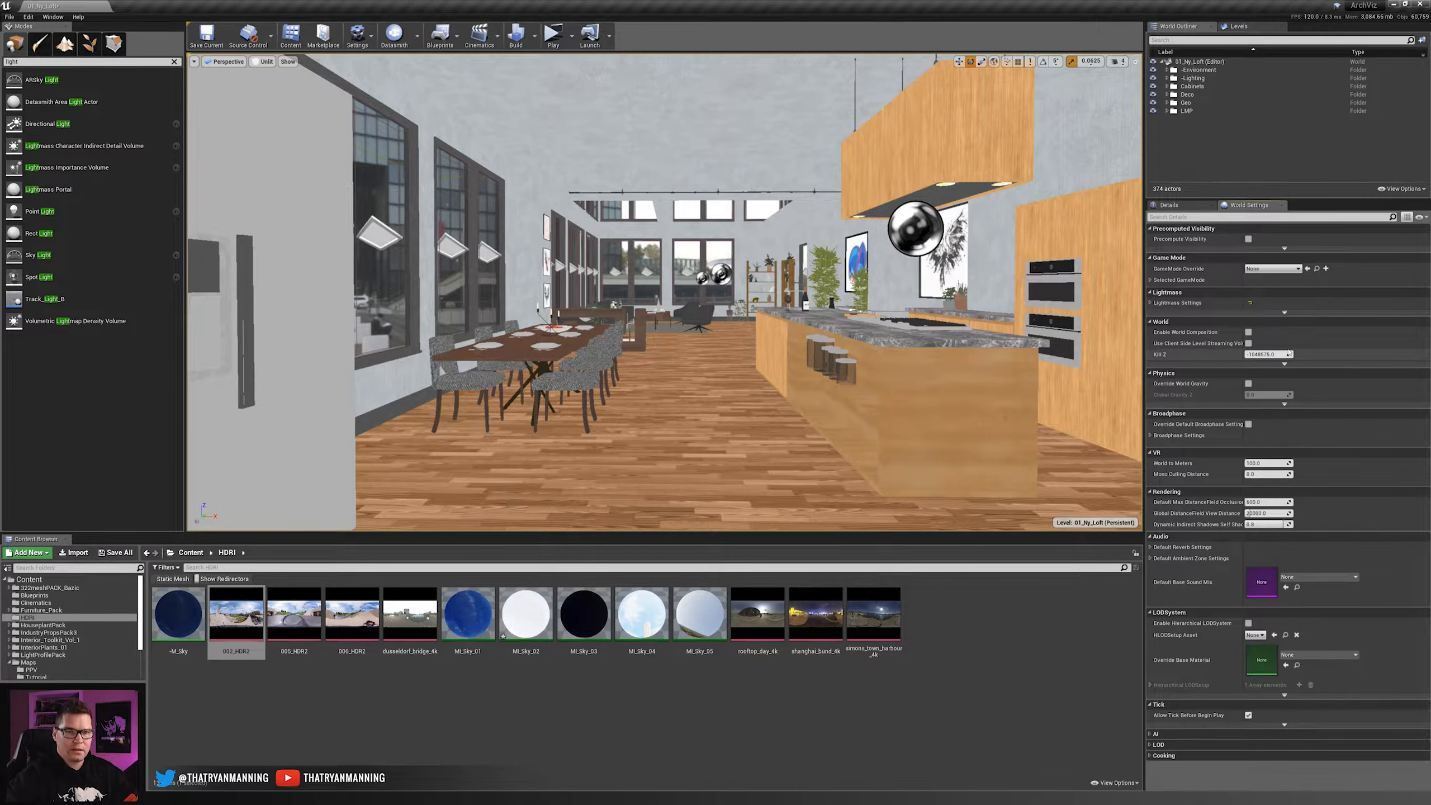
{"action": "left_click", "coordinate": [1284, 312]}
{"action": "left_click", "coordinate": [1151, 304]}
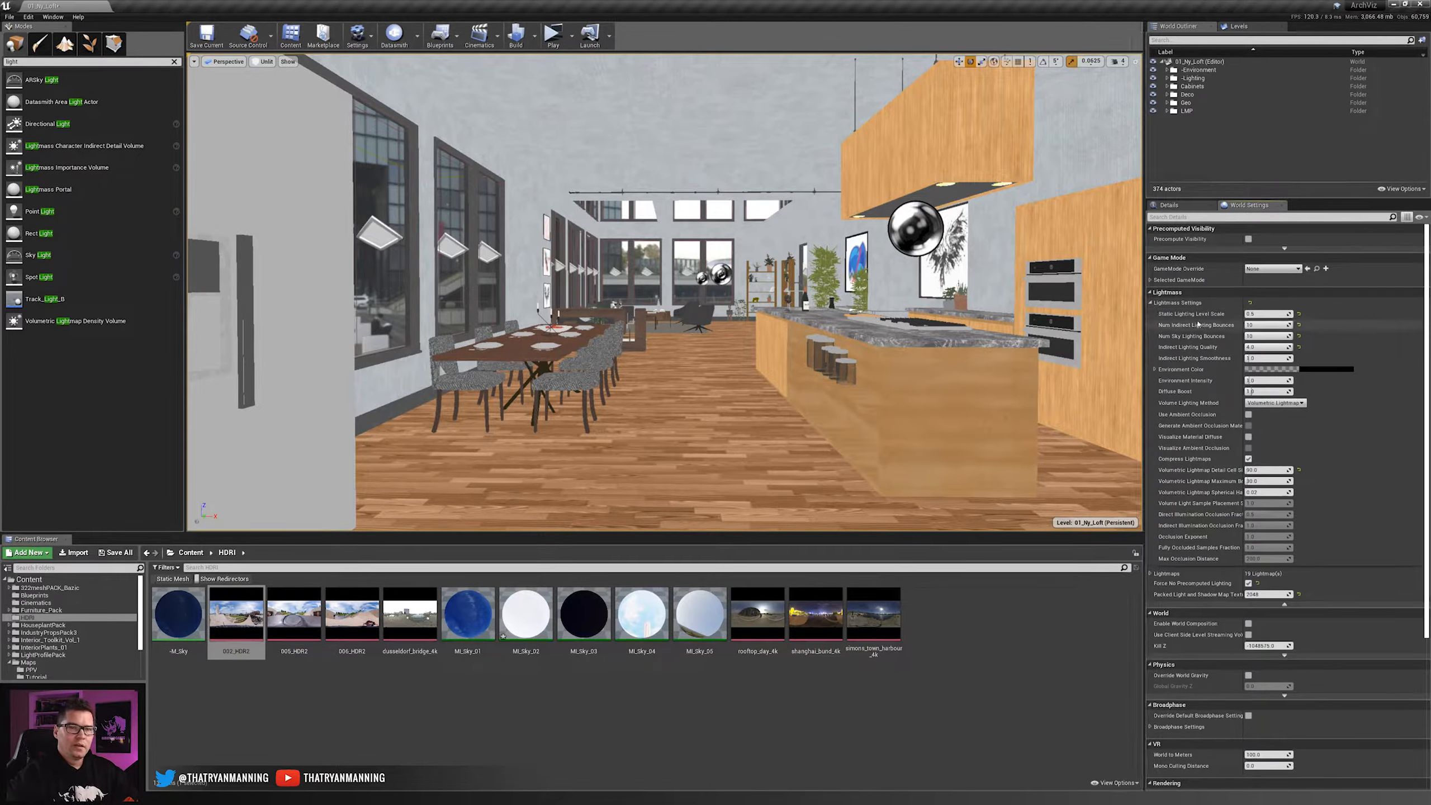
{"action": "mouse_move", "coordinate": [1219, 318]}
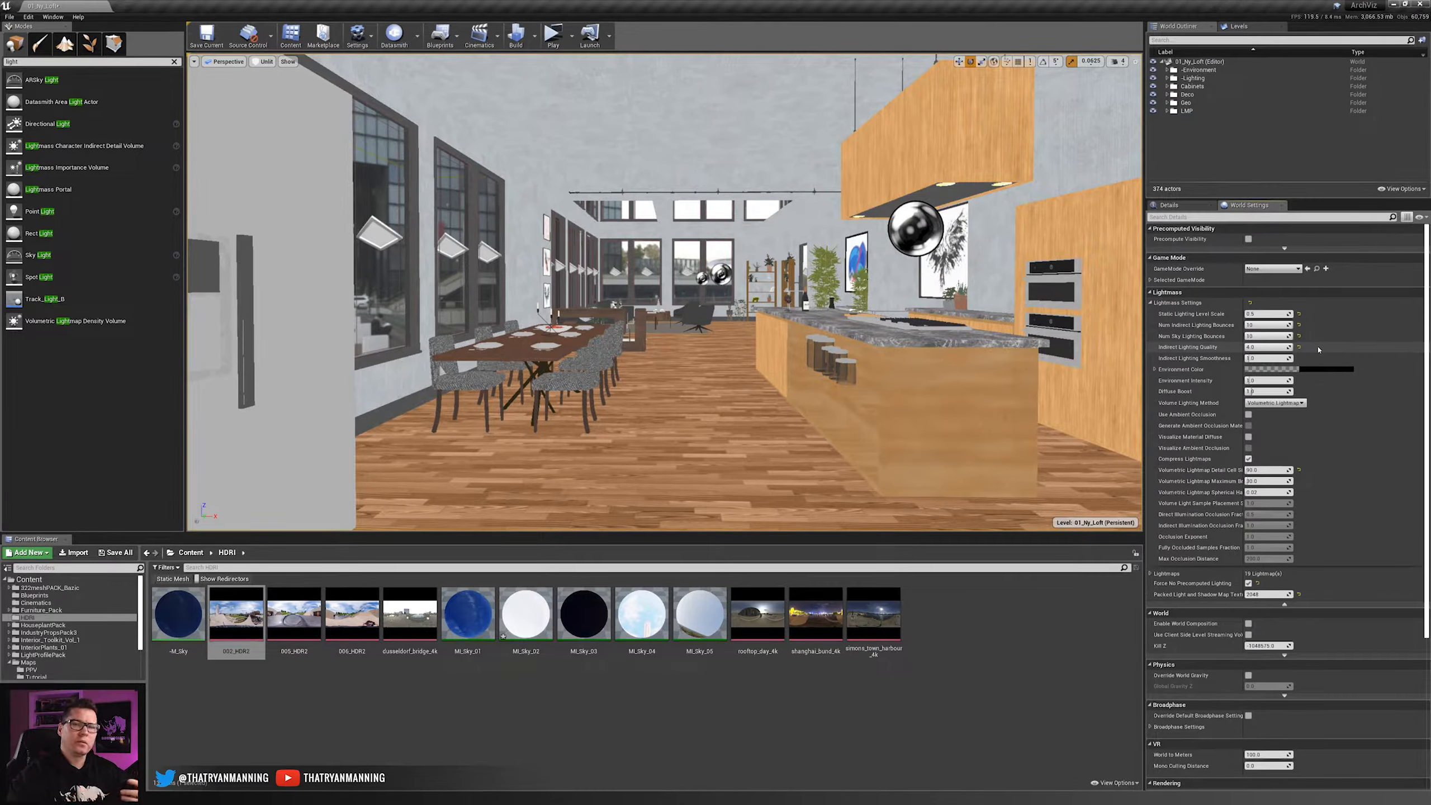
{"action": "mouse_move", "coordinate": [1287, 314]}
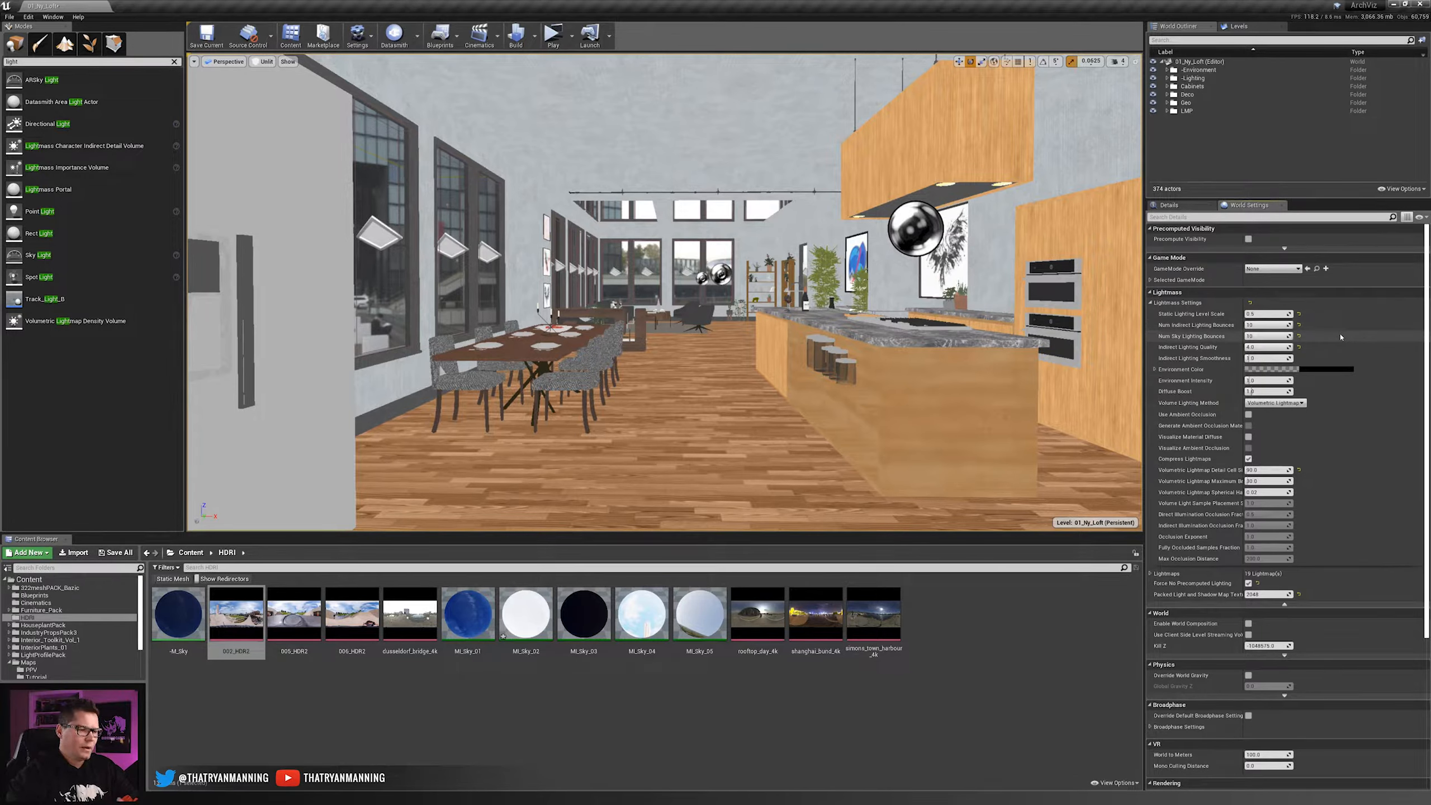
- Reset the indirect and sky lighting bounces to their defaults, and set both Num Indirect Lighting Bounces and Num Sky Lighting Bounces to 10
{"action": "left_click", "coordinate": [1299, 336]}
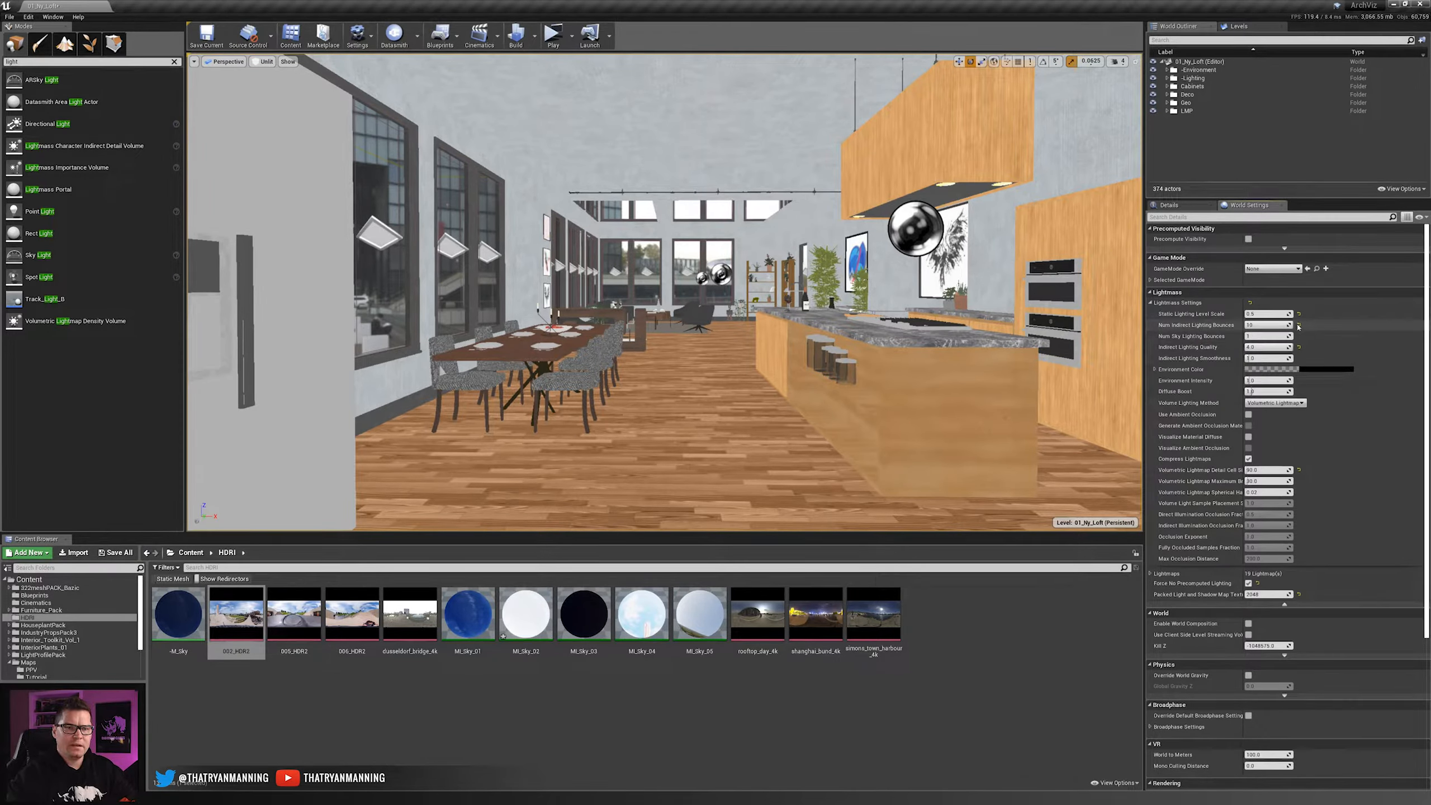
{"action": "left_click", "coordinate": [1299, 325]}
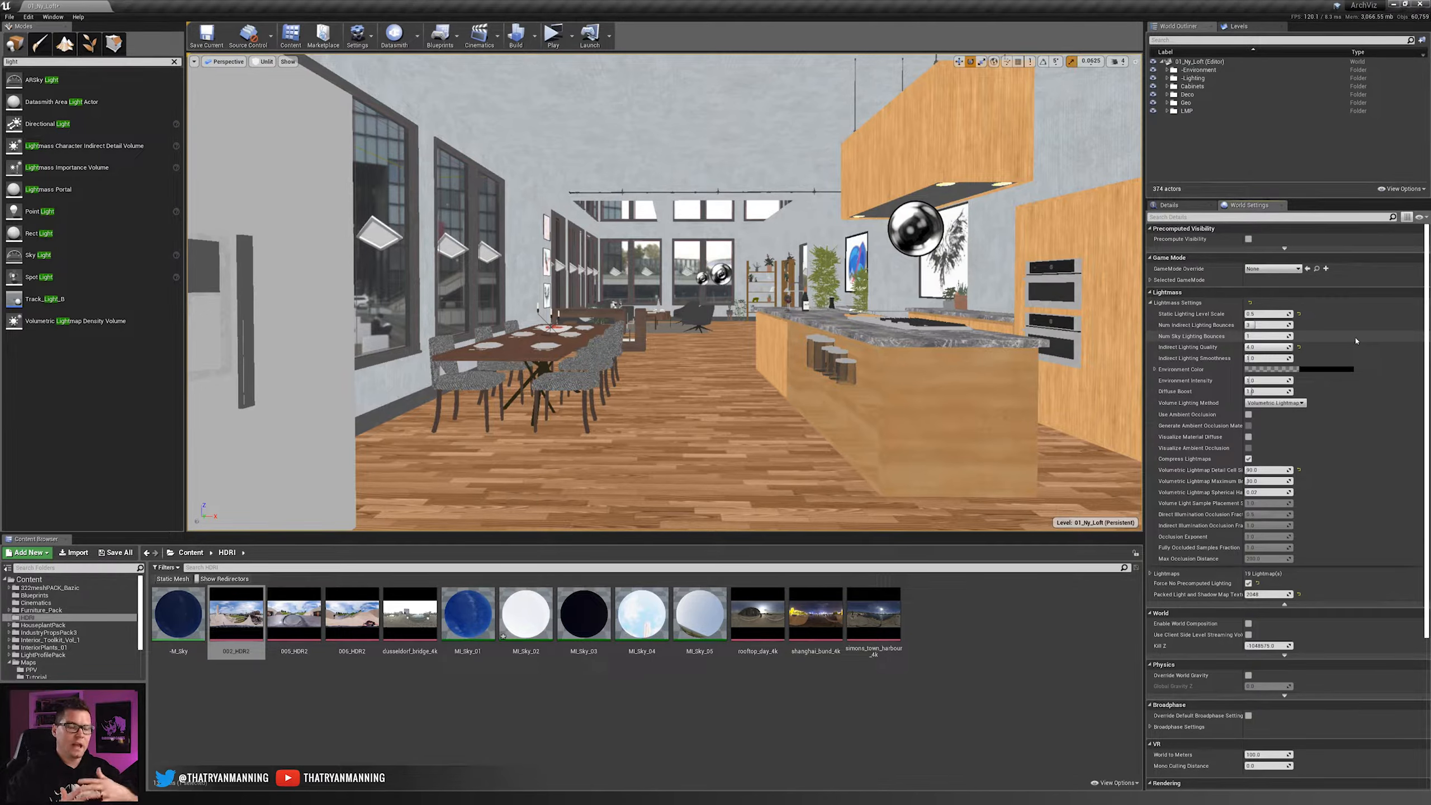
{"action": "type", "text": "10"}
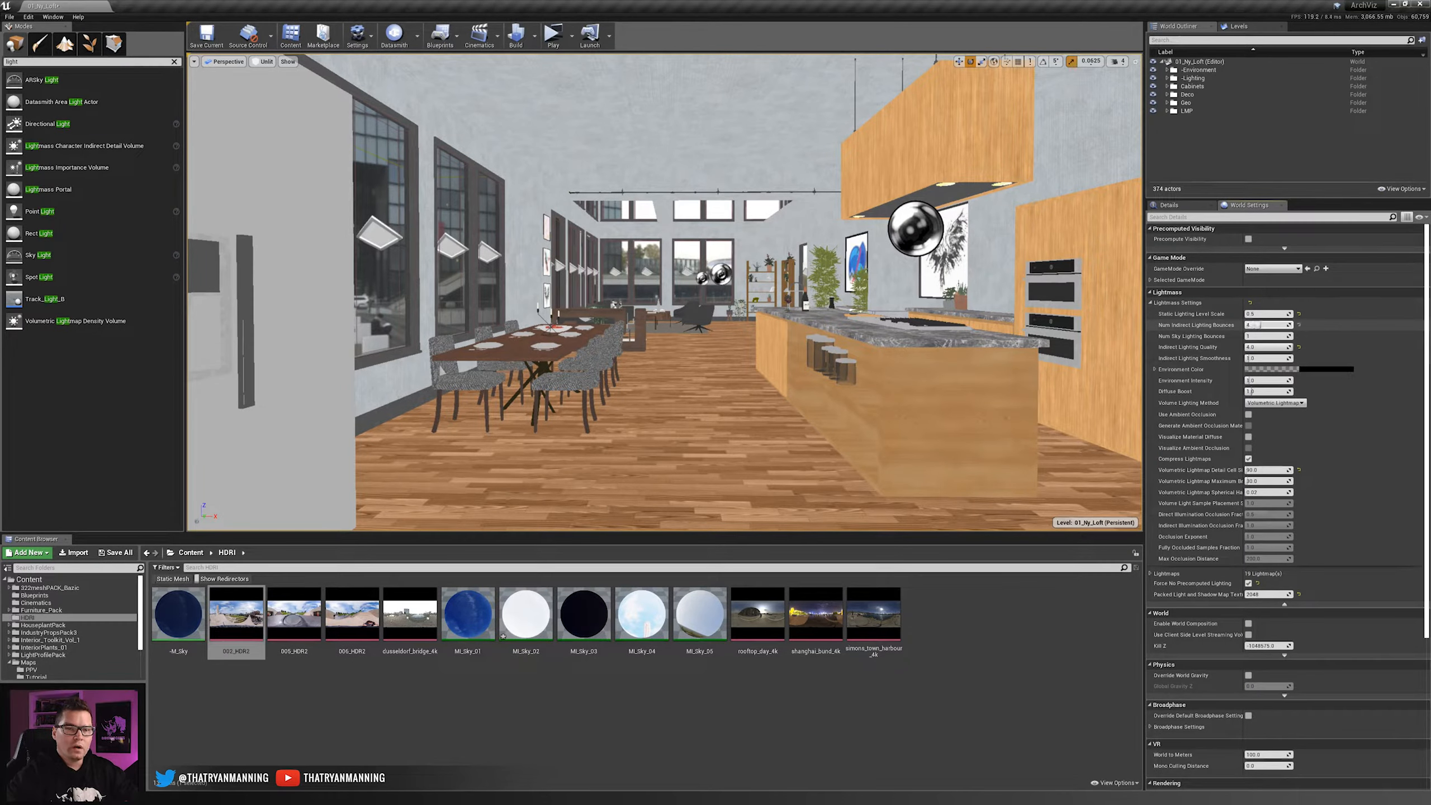
{"action": "key", "text": "Return"}
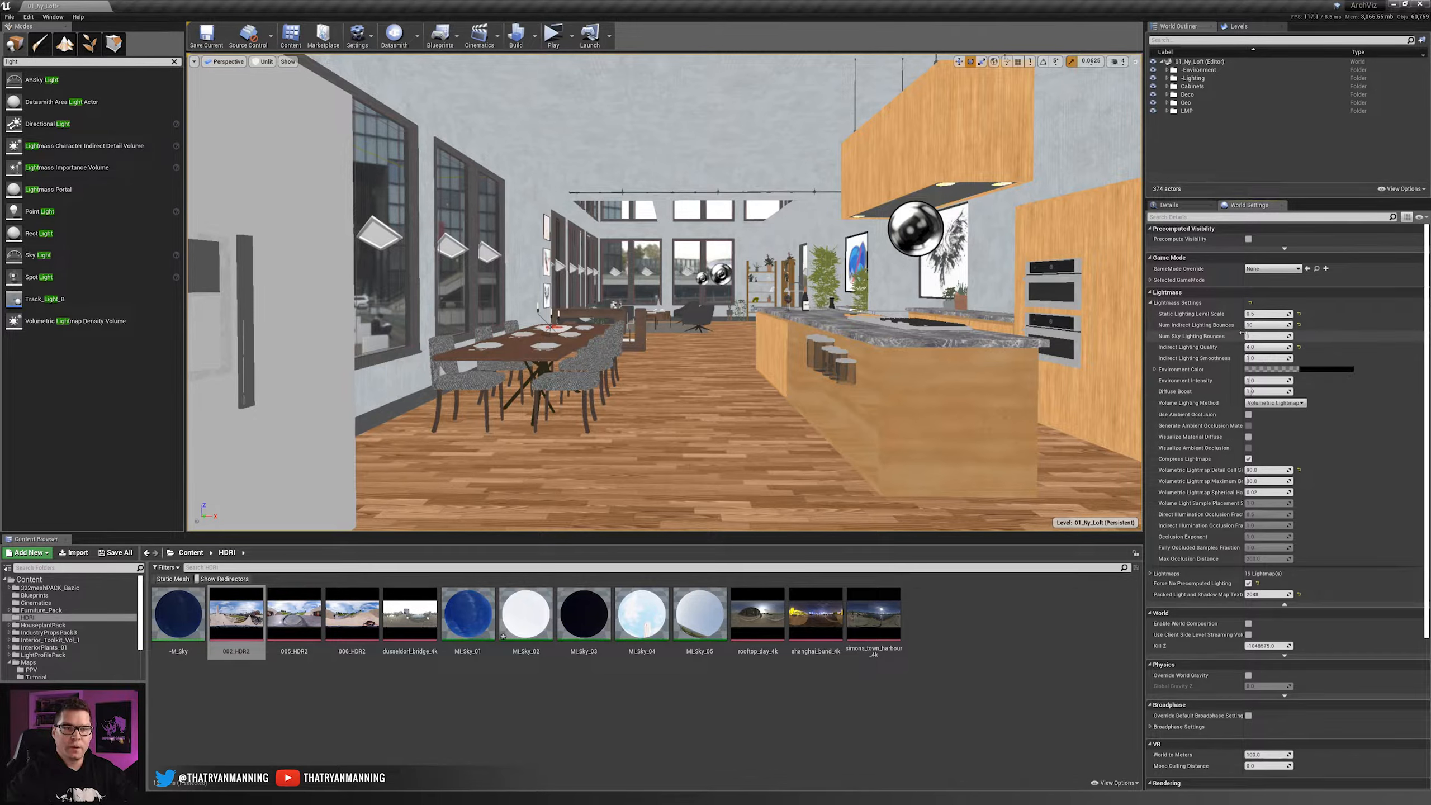
{"action": "left_click", "coordinate": [1267, 336]}
{"action": "type", "text": "10"}
{"action": "key", "text": "Return"}
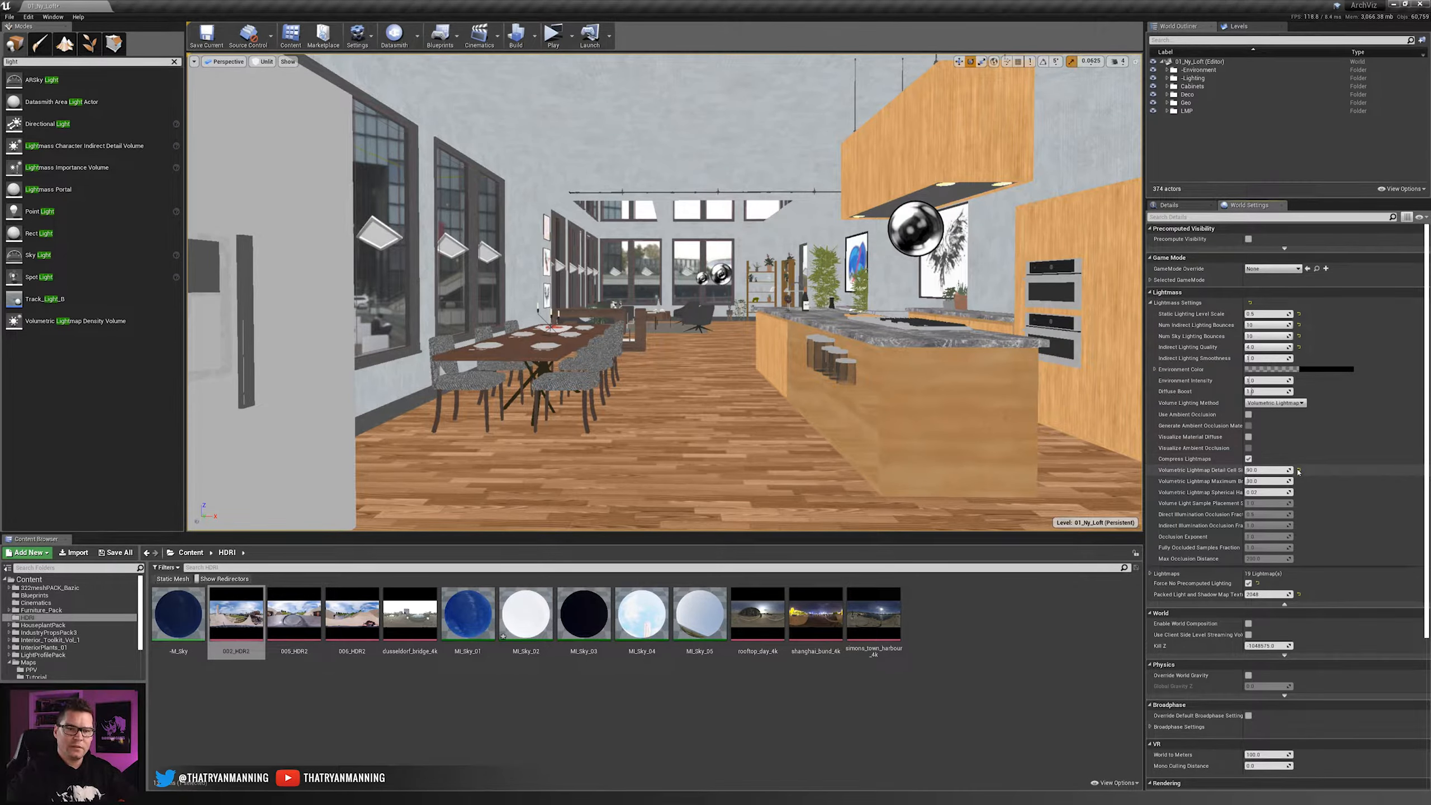
- Reset the Volumetric Lightmap Detail Cell Size to its default and set it to 90
{"action": "left_click", "coordinate": [1298, 470]}
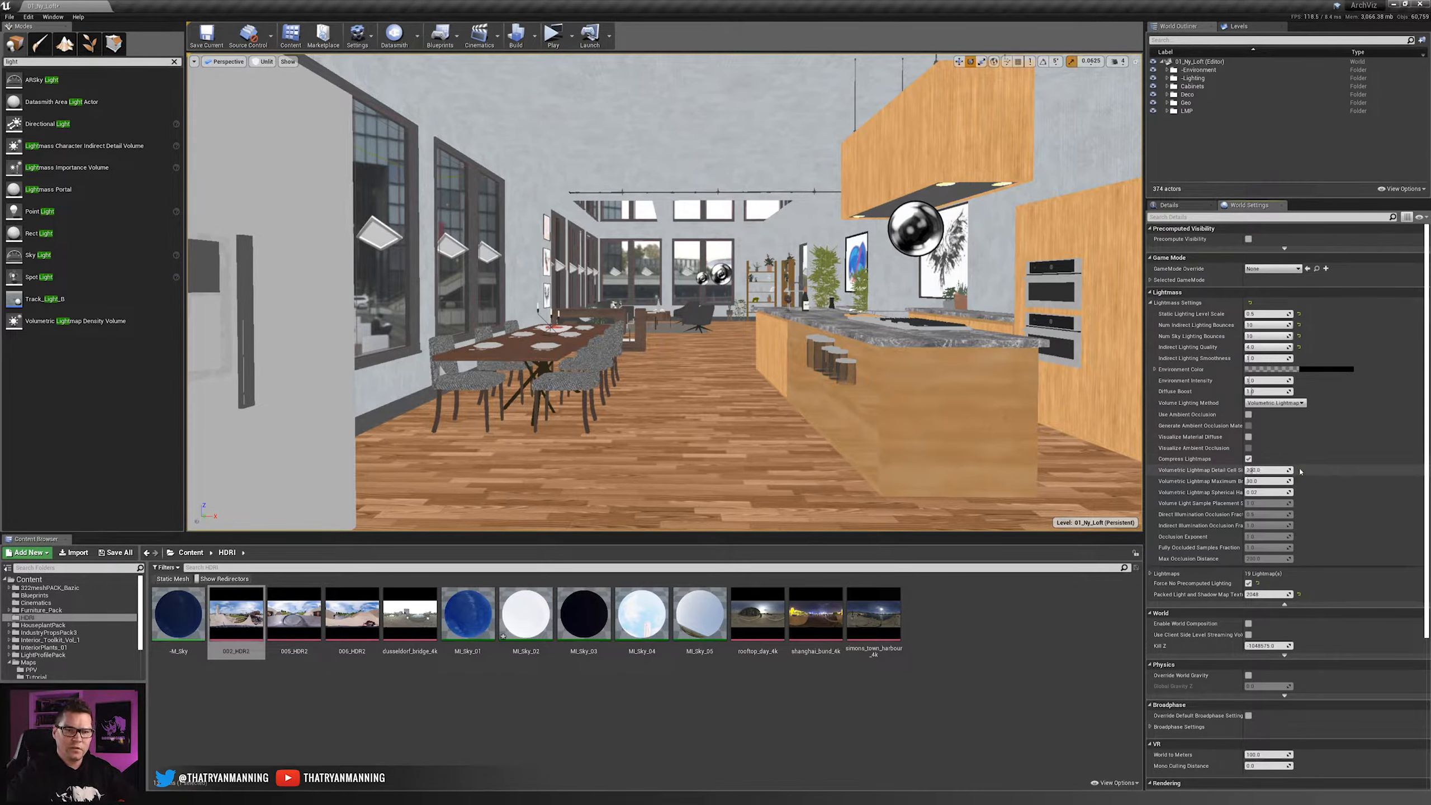
{"action": "left_click", "coordinate": [1266, 470]}
{"action": "type", "text": "90"}
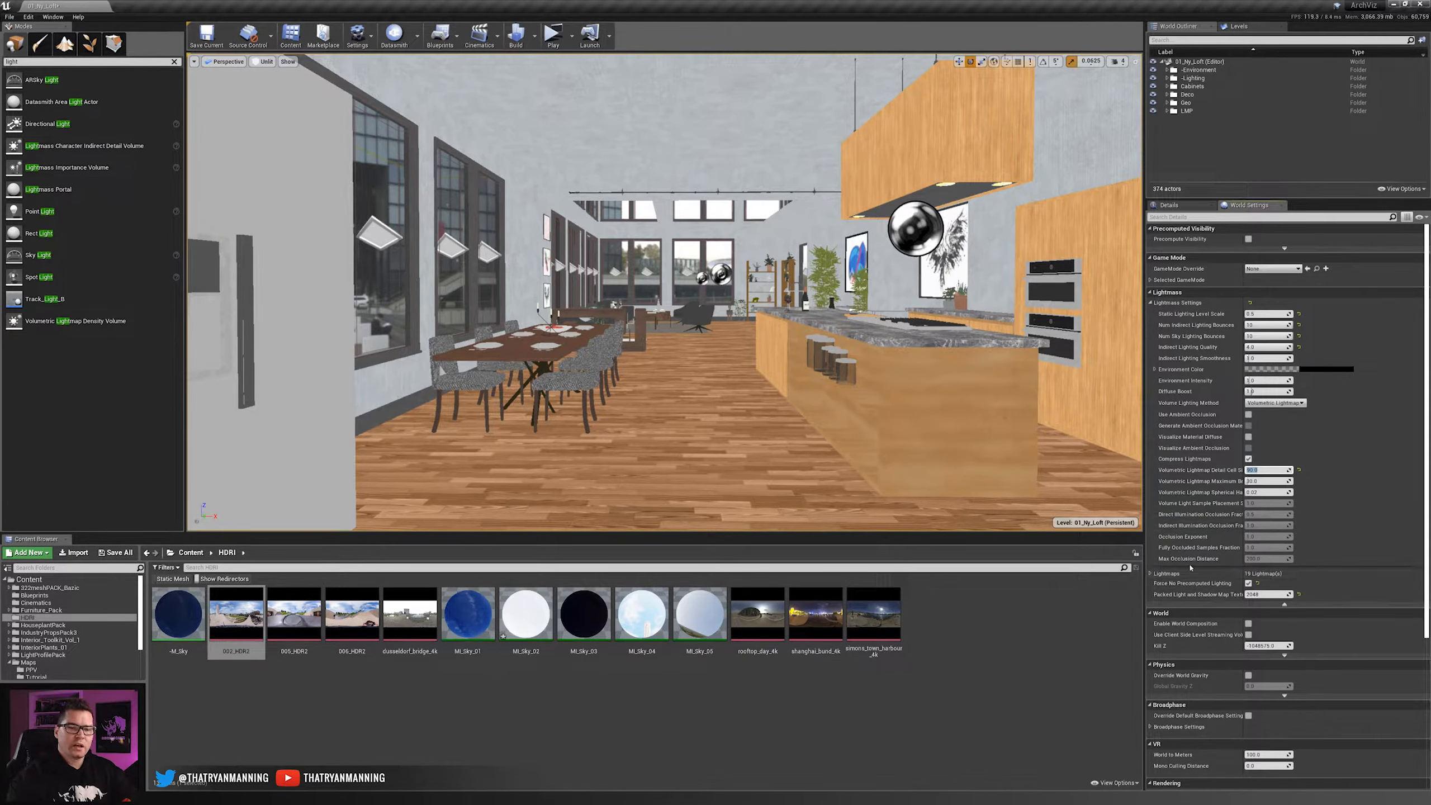
- Disable Force No Precomputed Lighting and set the Packed Light and Shadow Map Texture Size to 4096
{"action": "left_click", "coordinate": [1248, 584]}
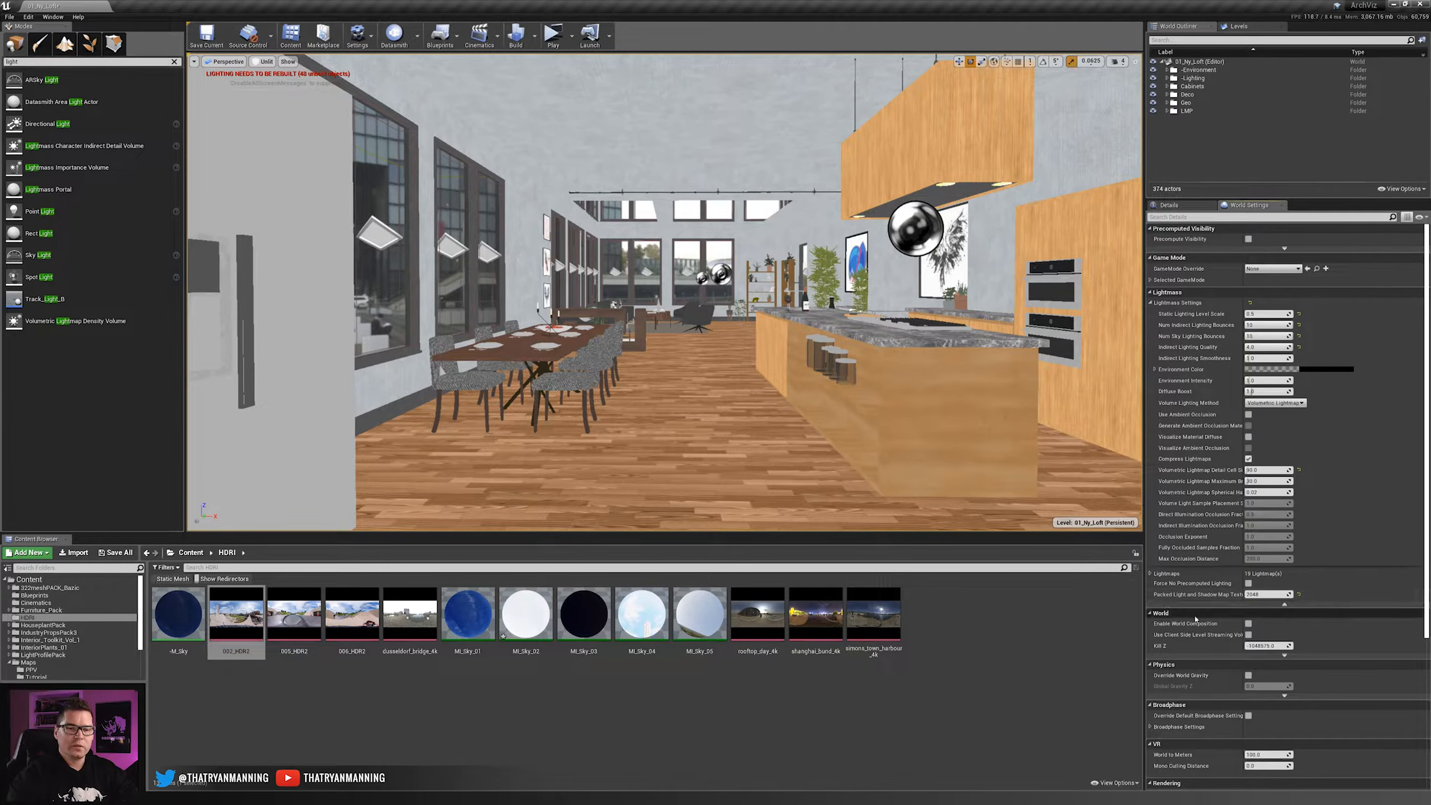
{"action": "left_click", "coordinate": [1263, 595]}
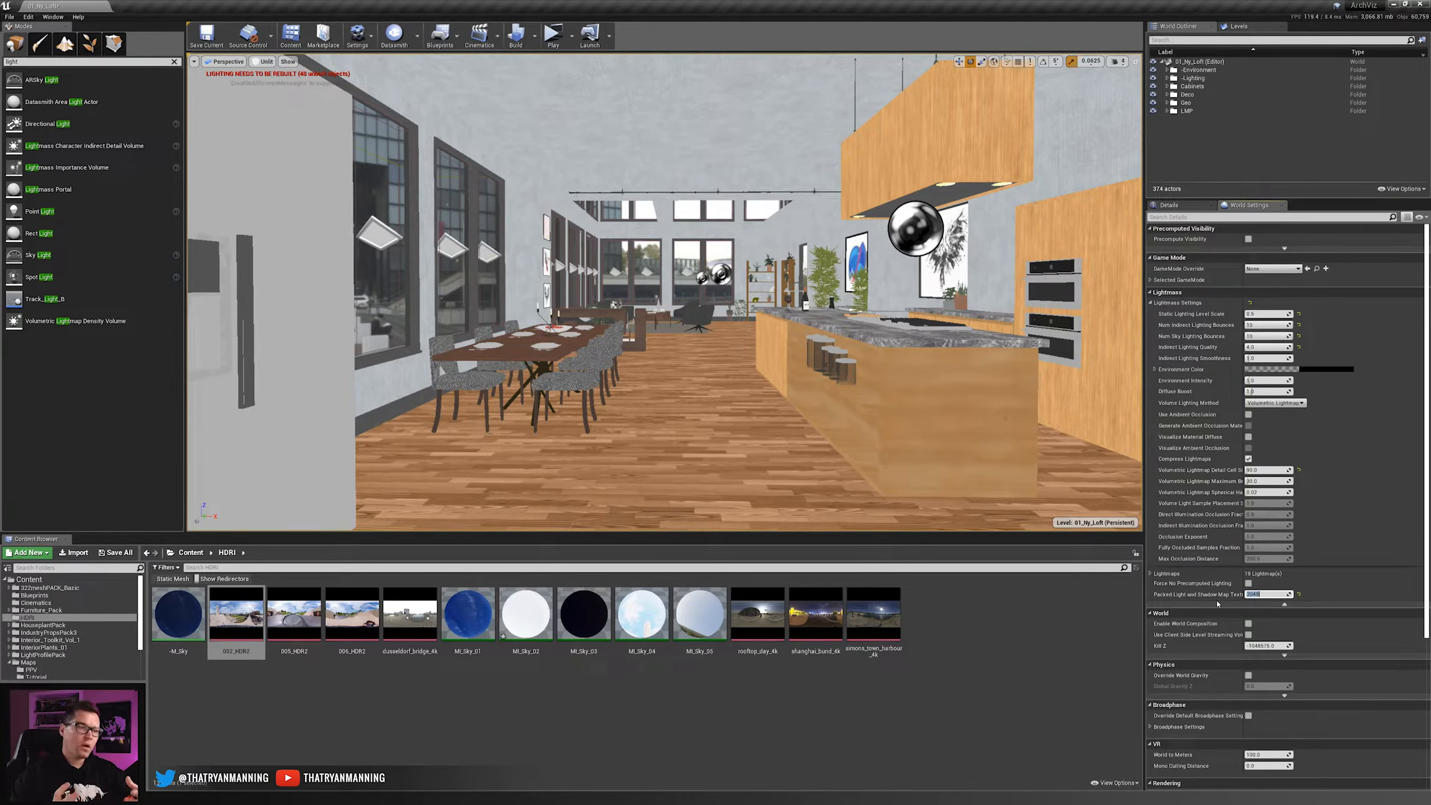
{"action": "type", "text": "4096"}
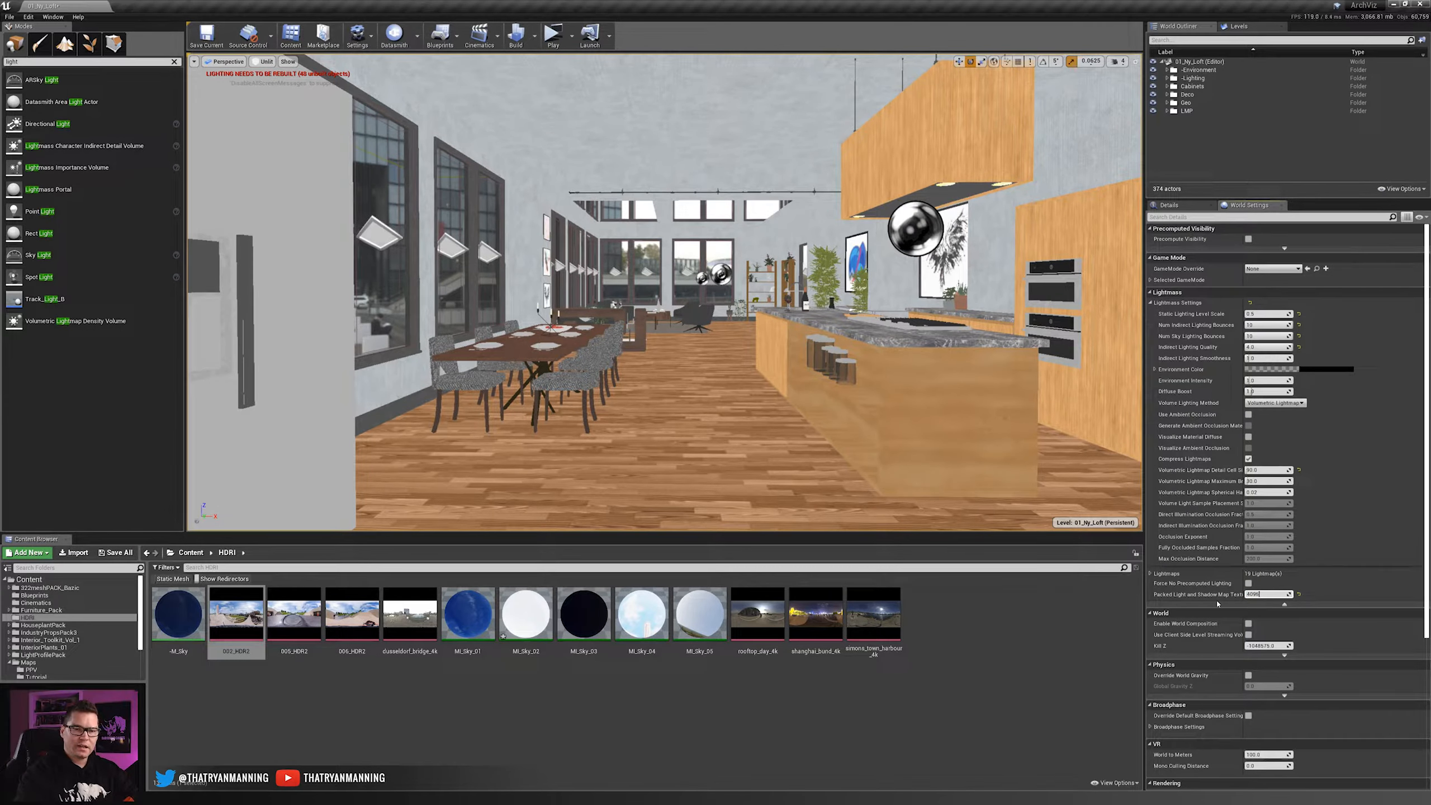
{"action": "key", "text": "Return"}
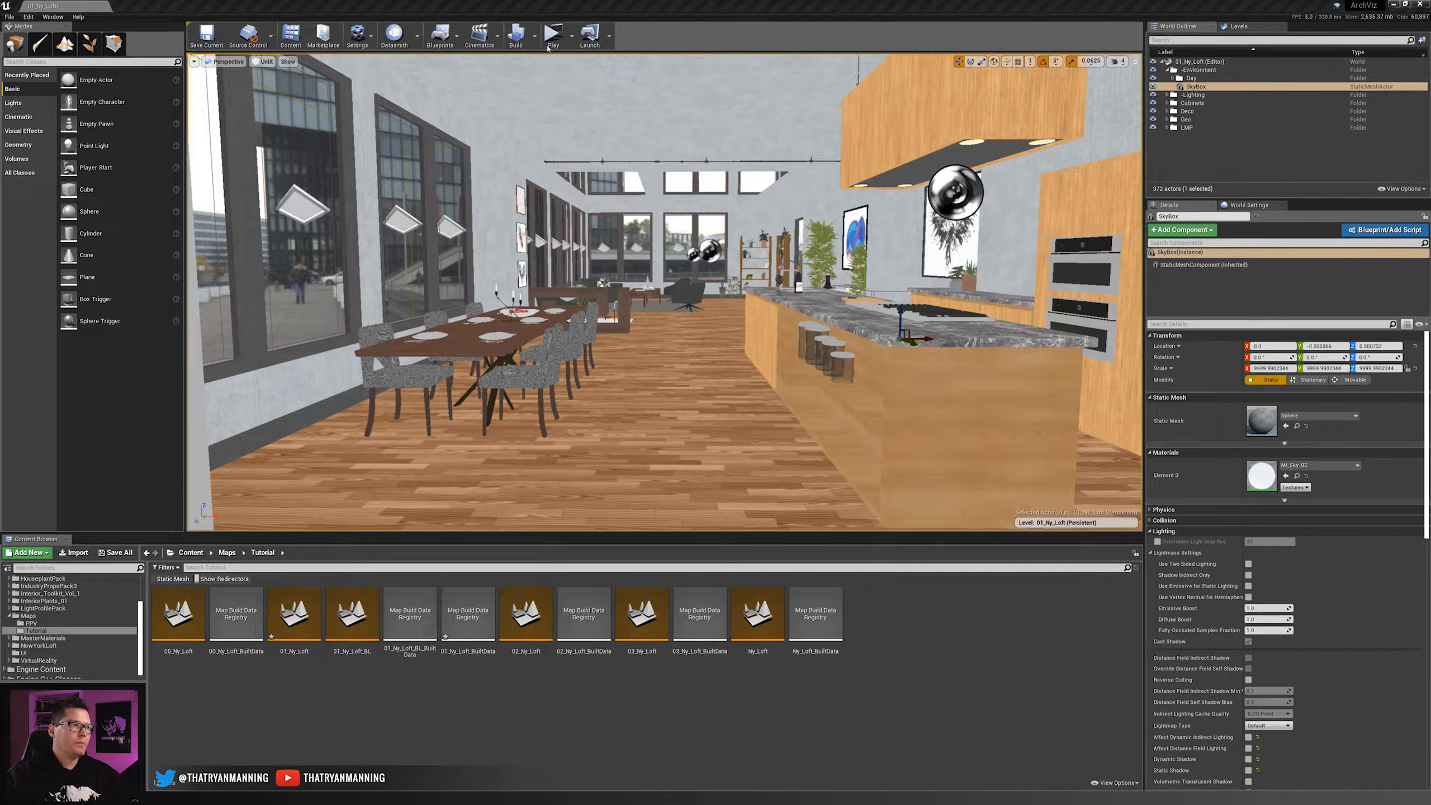
- Switch the viewport to the Lightmap Density view mode to examine the lightmap resolution of the loft's objects
{"action": "left_click", "coordinate": [267, 64]}
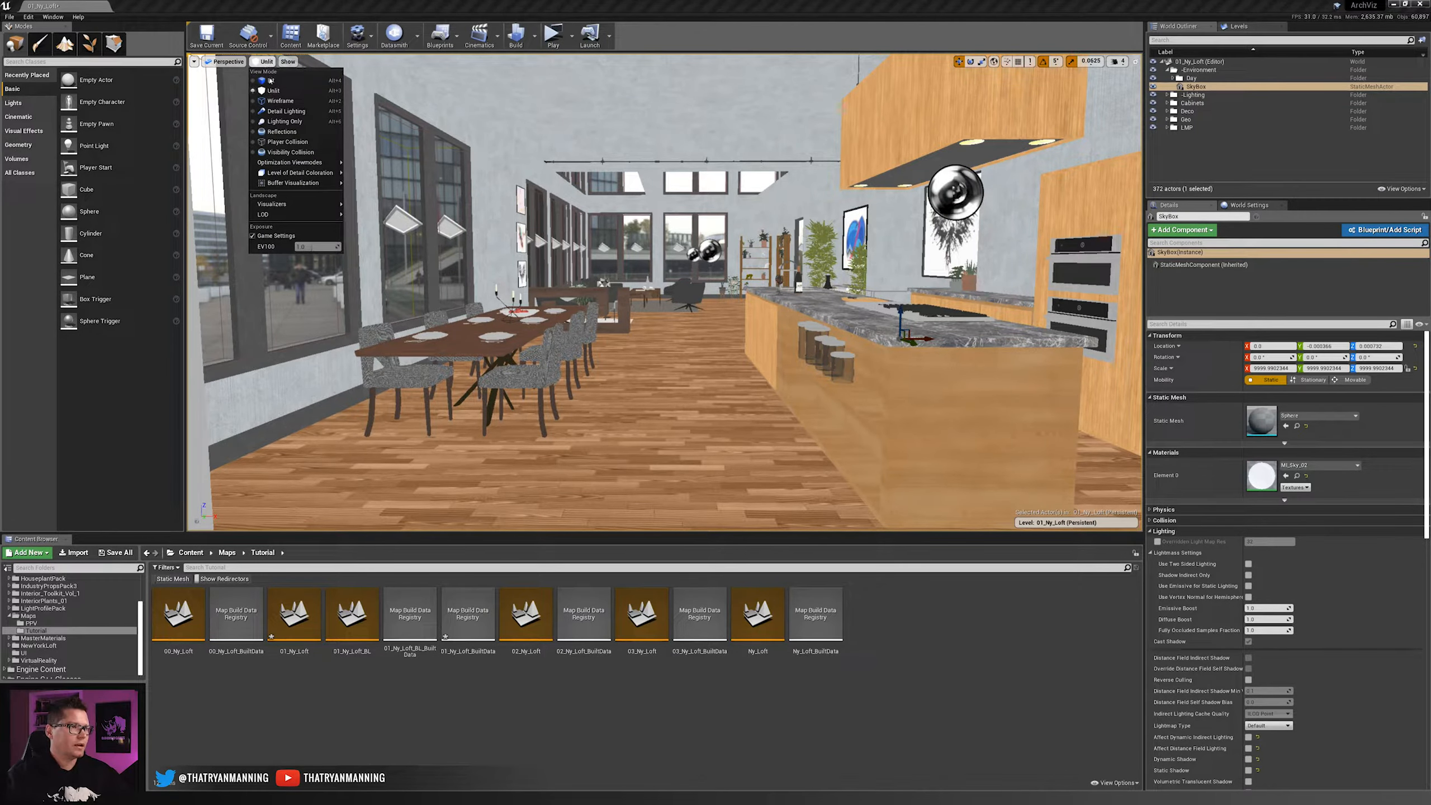
{"action": "mouse_move", "coordinate": [304, 161]}
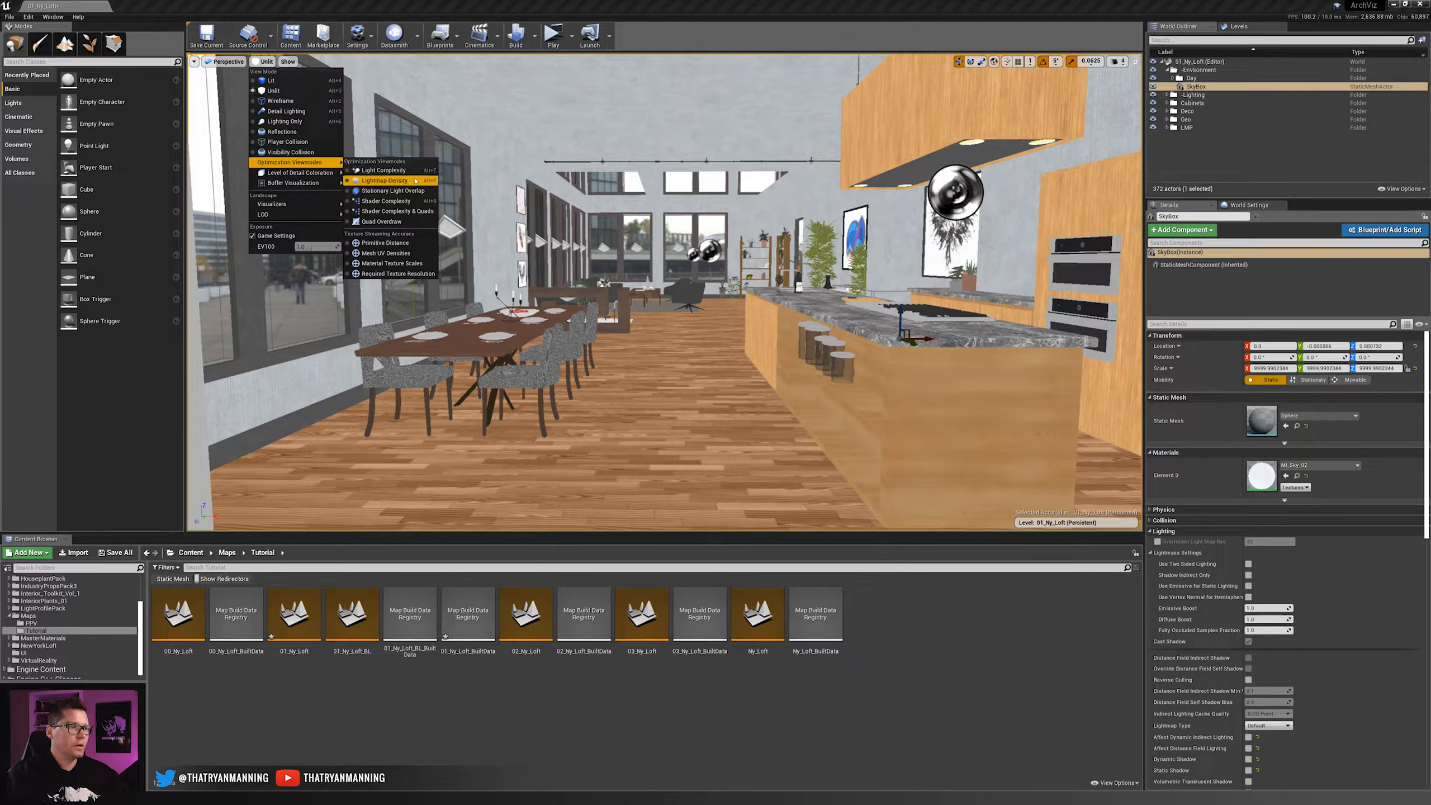
{"action": "left_click", "coordinate": [384, 181]}
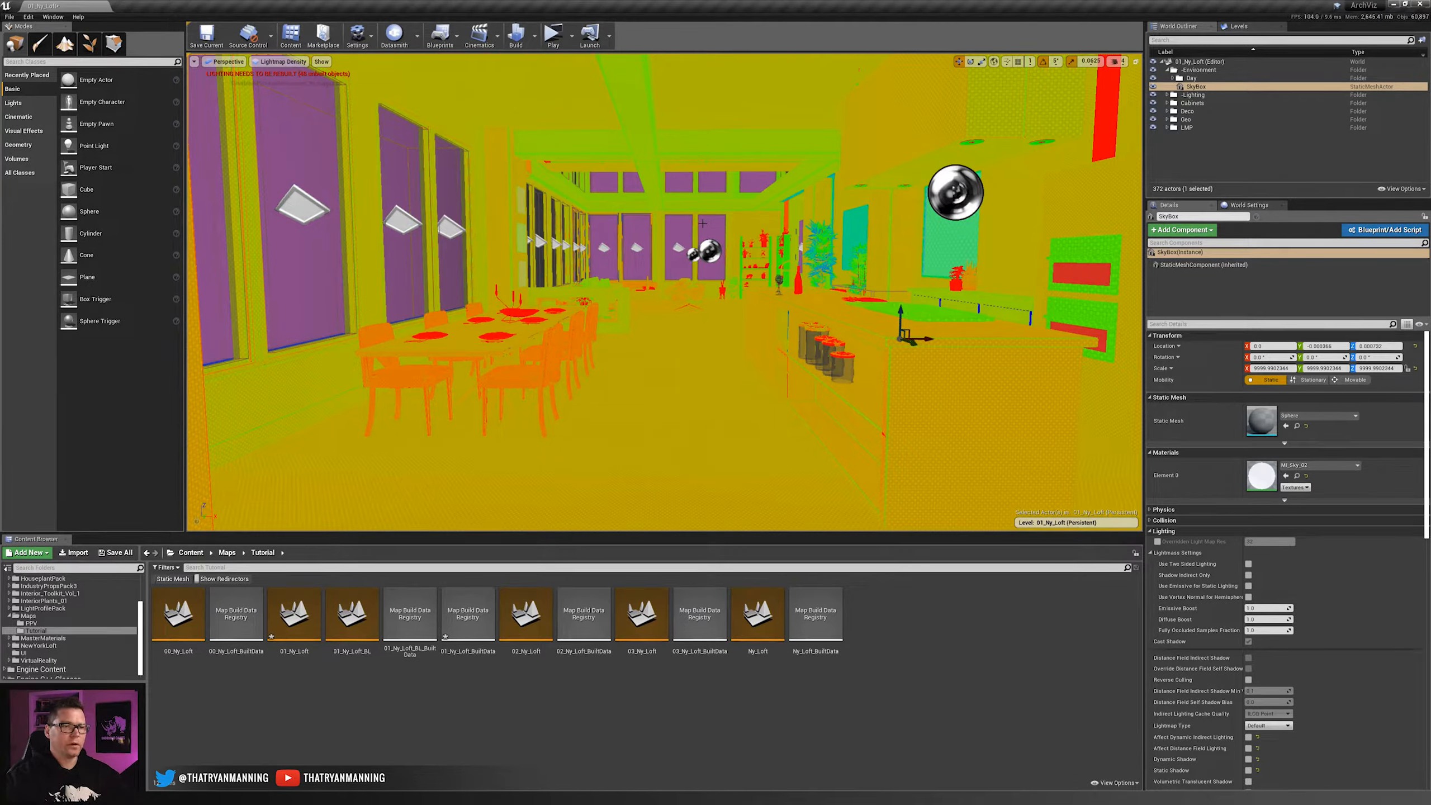
- Check the loft in the Lit view mode and return the viewport to Unlit
{"action": "left_click", "coordinate": [282, 61]}
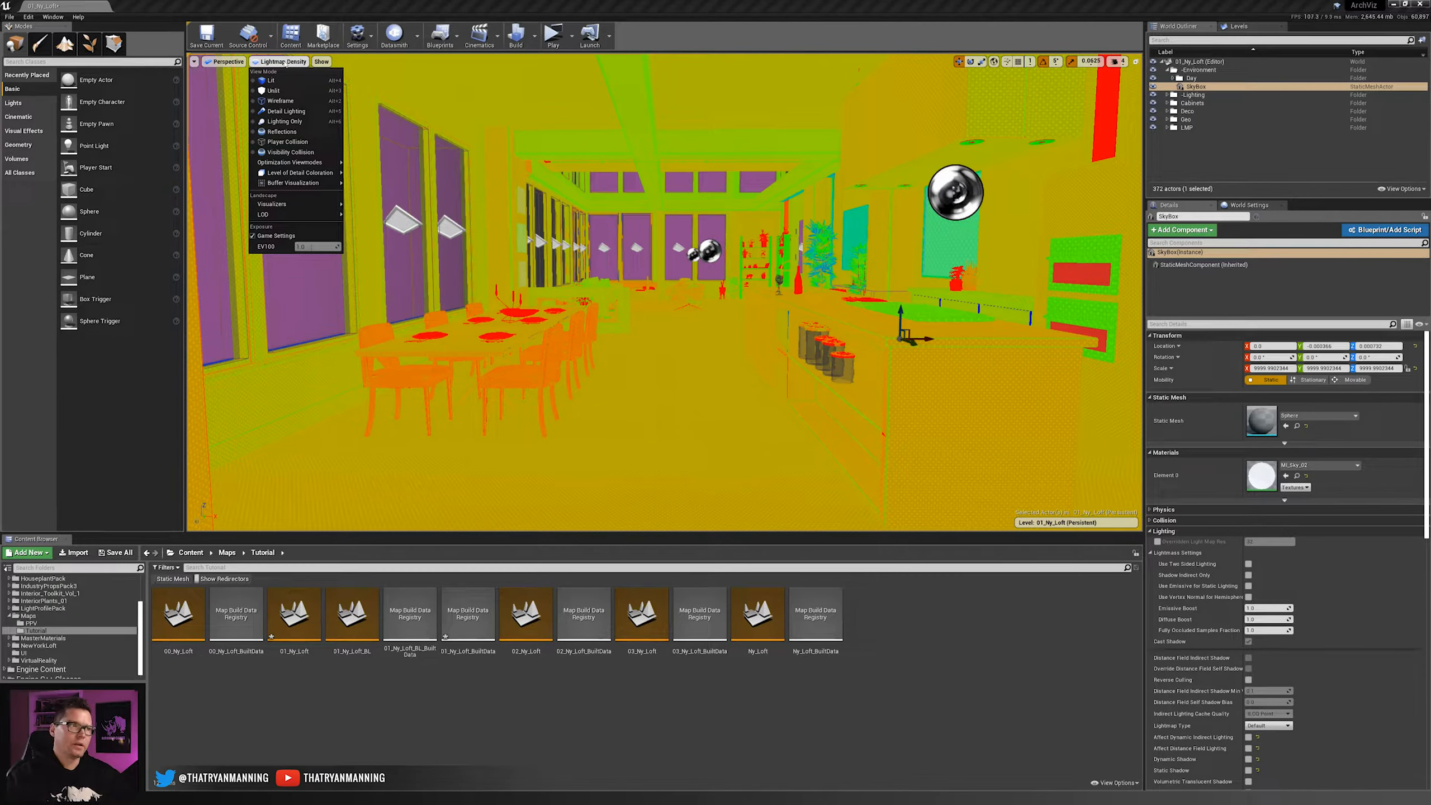
{"action": "left_click", "coordinate": [271, 80]}
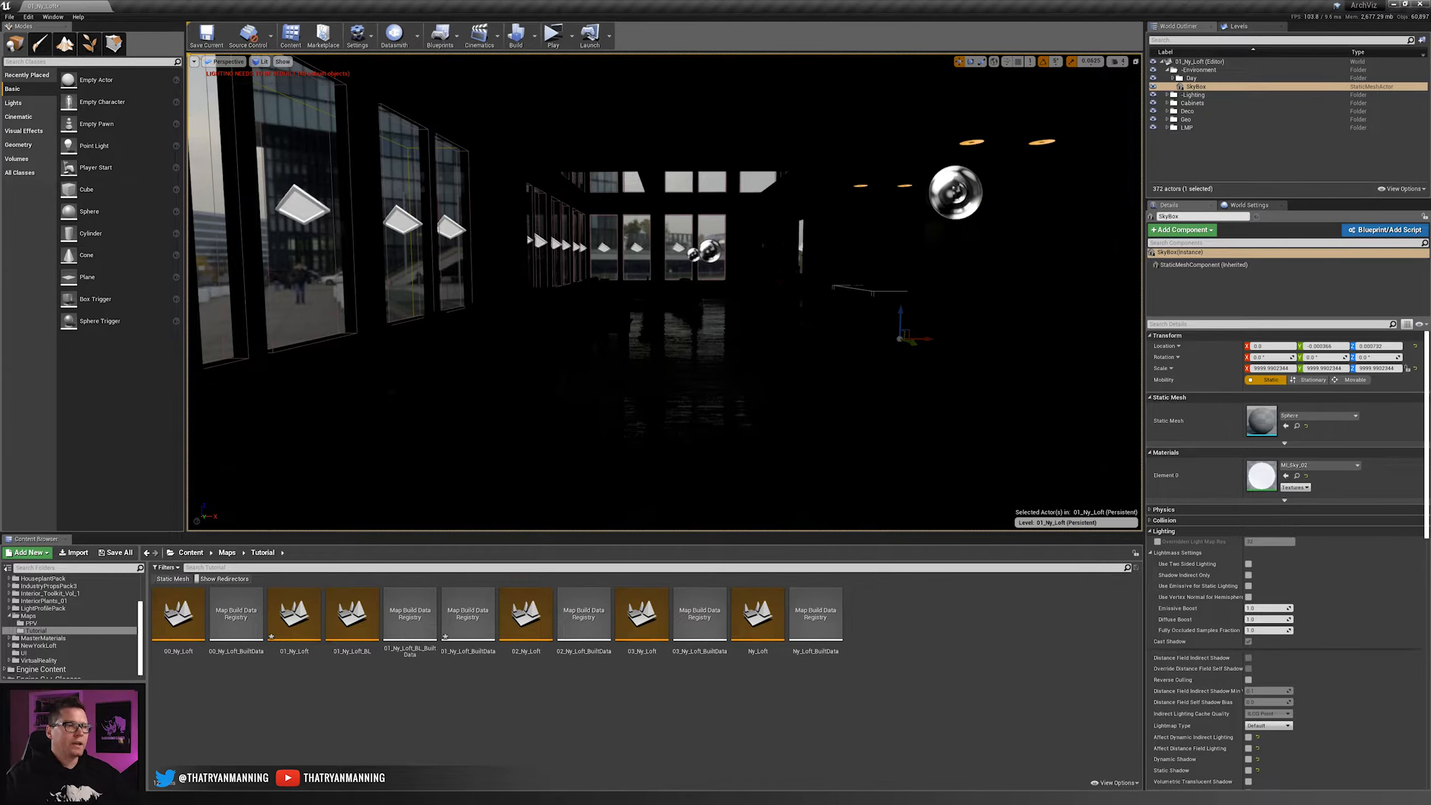
{"action": "left_click", "coordinate": [261, 61]}
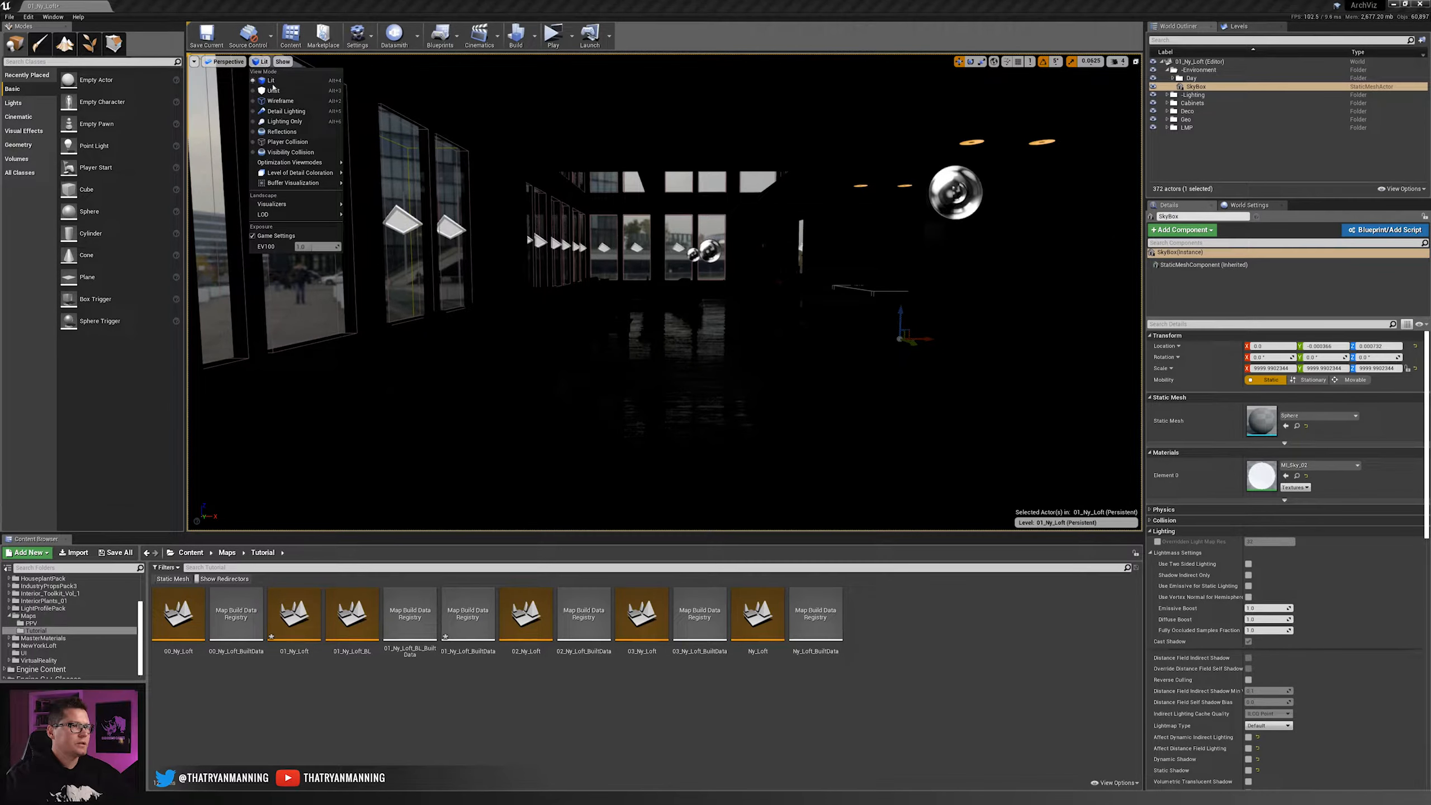
{"action": "left_click", "coordinate": [274, 91]}
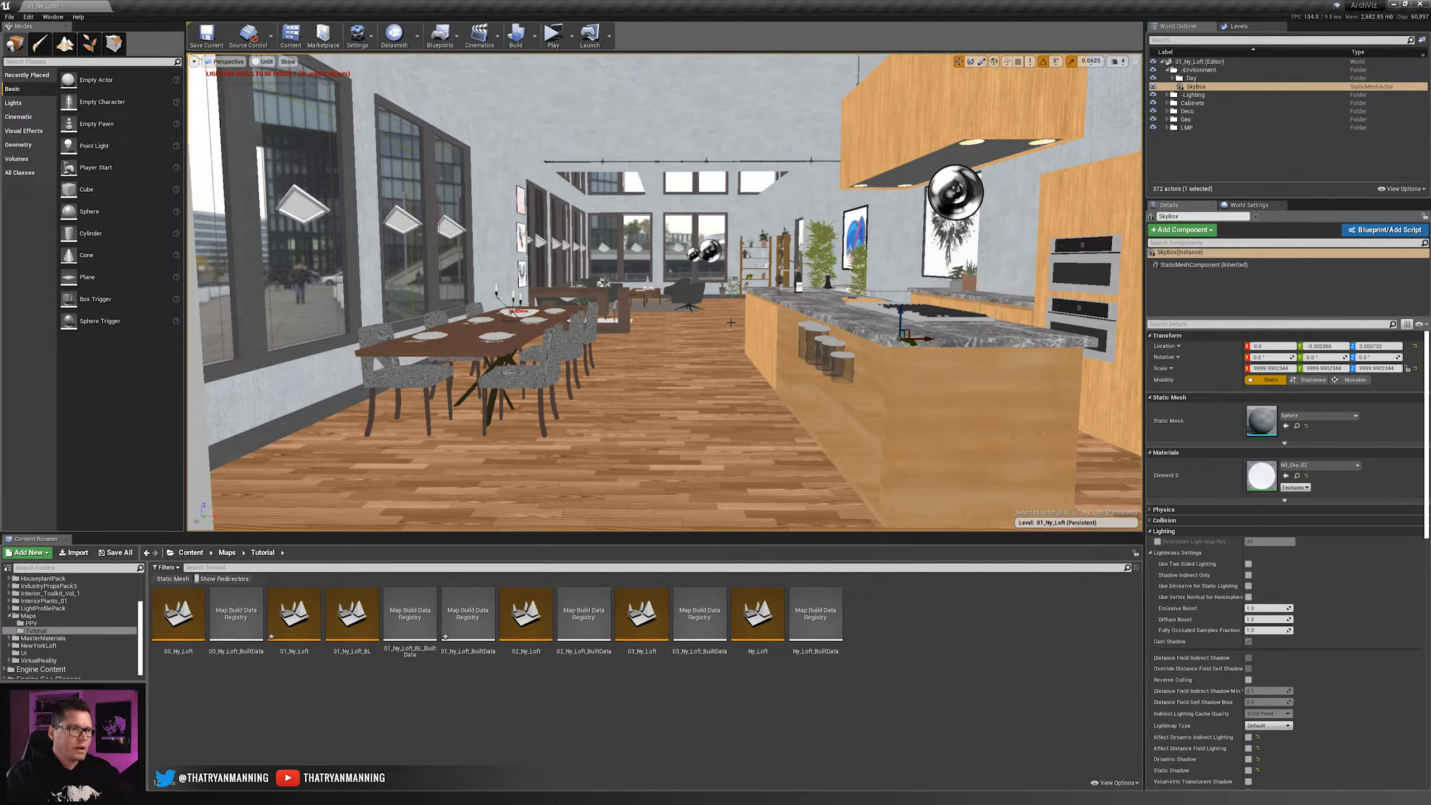
- Examine the loft's windows, the sky backdrop outside them and the dining area from several viewpoints
{"action": "right_click_drag", "start_coordinate": [731, 322], "coordinate": [236, 254]}
{"action": "key", "text": "w"}
{"action": "right_click_drag", "start_coordinate": [563, 254], "coordinate": [1110, 279]}
{"action": "right_click_drag", "start_coordinate": [664, 291], "coordinate": [738, 254]}
{"action": "key", "text": "q"}
{"action": "key", "text": "w"}
{"action": "key", "text": "s"}
{"action": "right_click_drag", "start_coordinate": [883, 219], "coordinate": [811, 219]}
{"action": "key", "text": "a"}
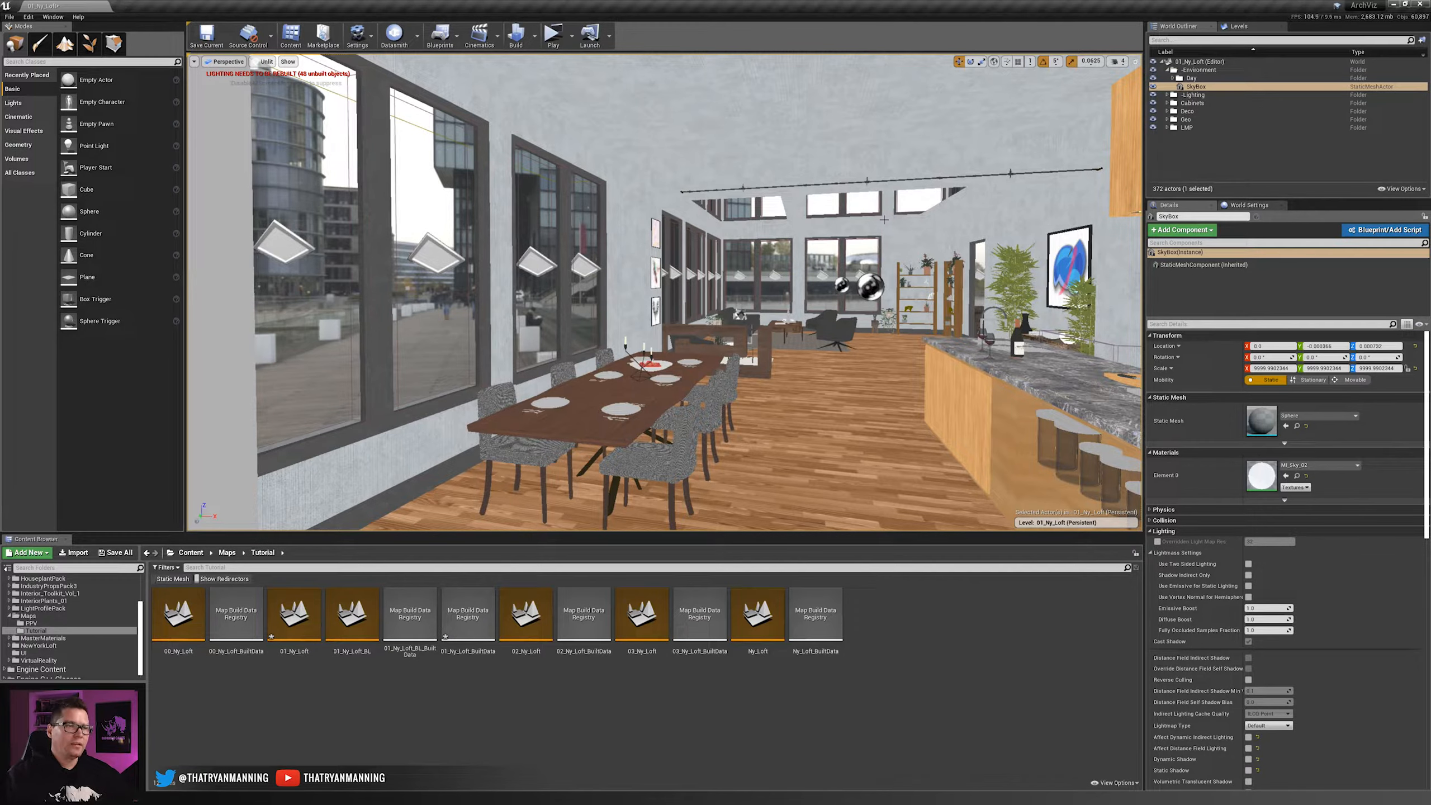
- Show the dusseldorf_bridge_4k texture in the asset editor and compare it with the backdrop outside the loft's windows
{"action": "left_click_drag", "start_coordinate": [0, 129], "coordinate": [648, 56]}
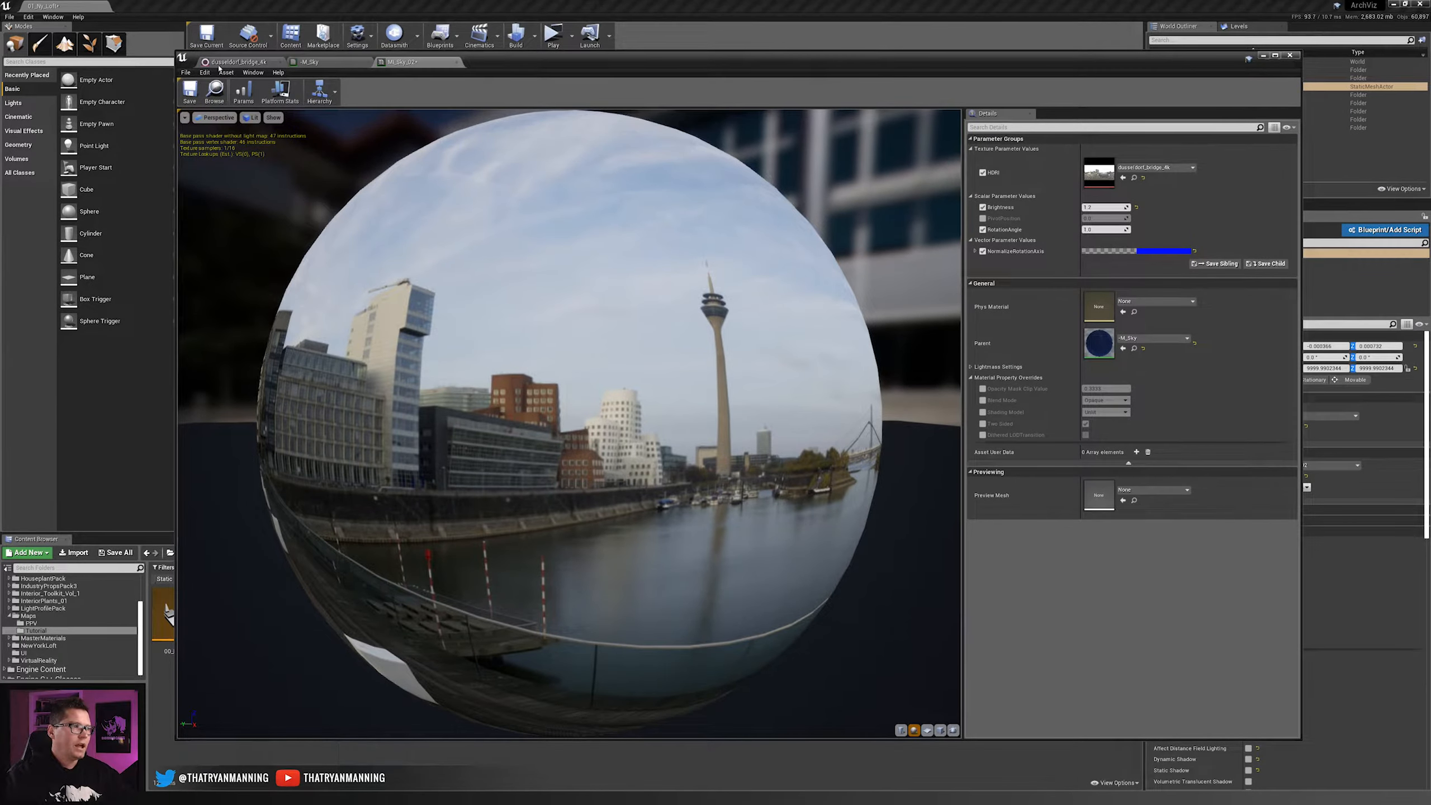
{"action": "left_click", "coordinate": [227, 63]}
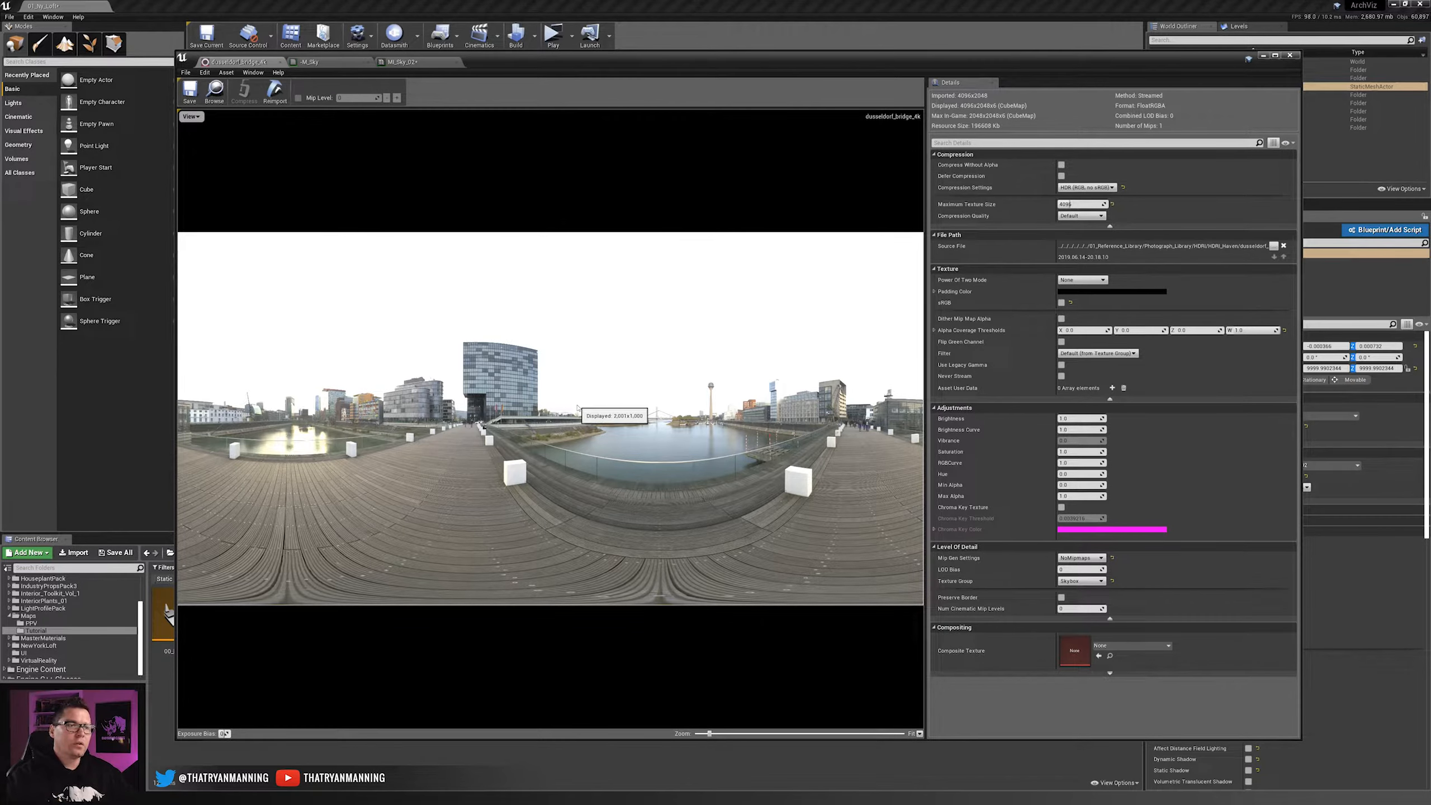
{"action": "left_click_drag", "start_coordinate": [540, 61], "coordinate": [534, 401]}
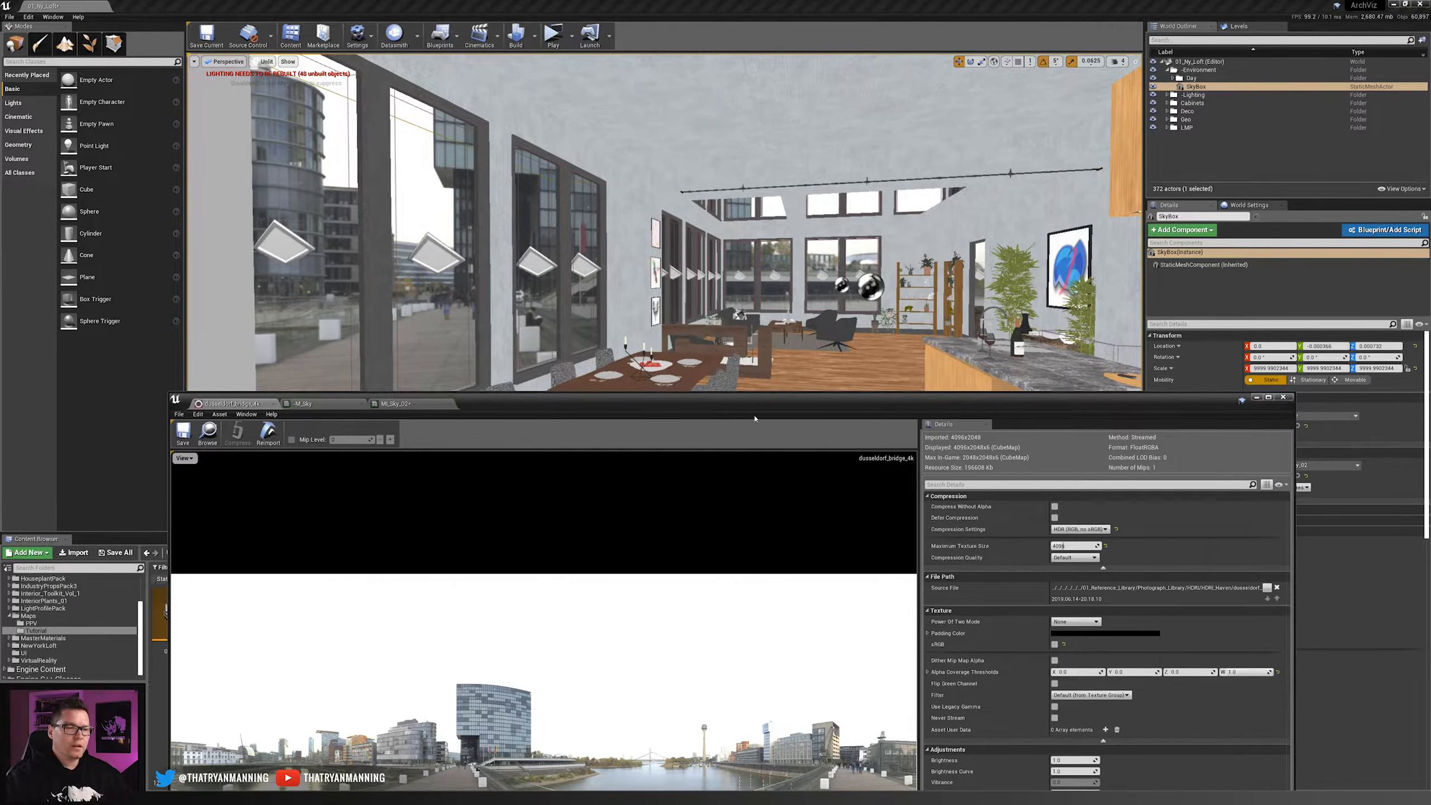
{"action": "left_click_drag", "start_coordinate": [756, 418], "coordinate": [721, 113]}
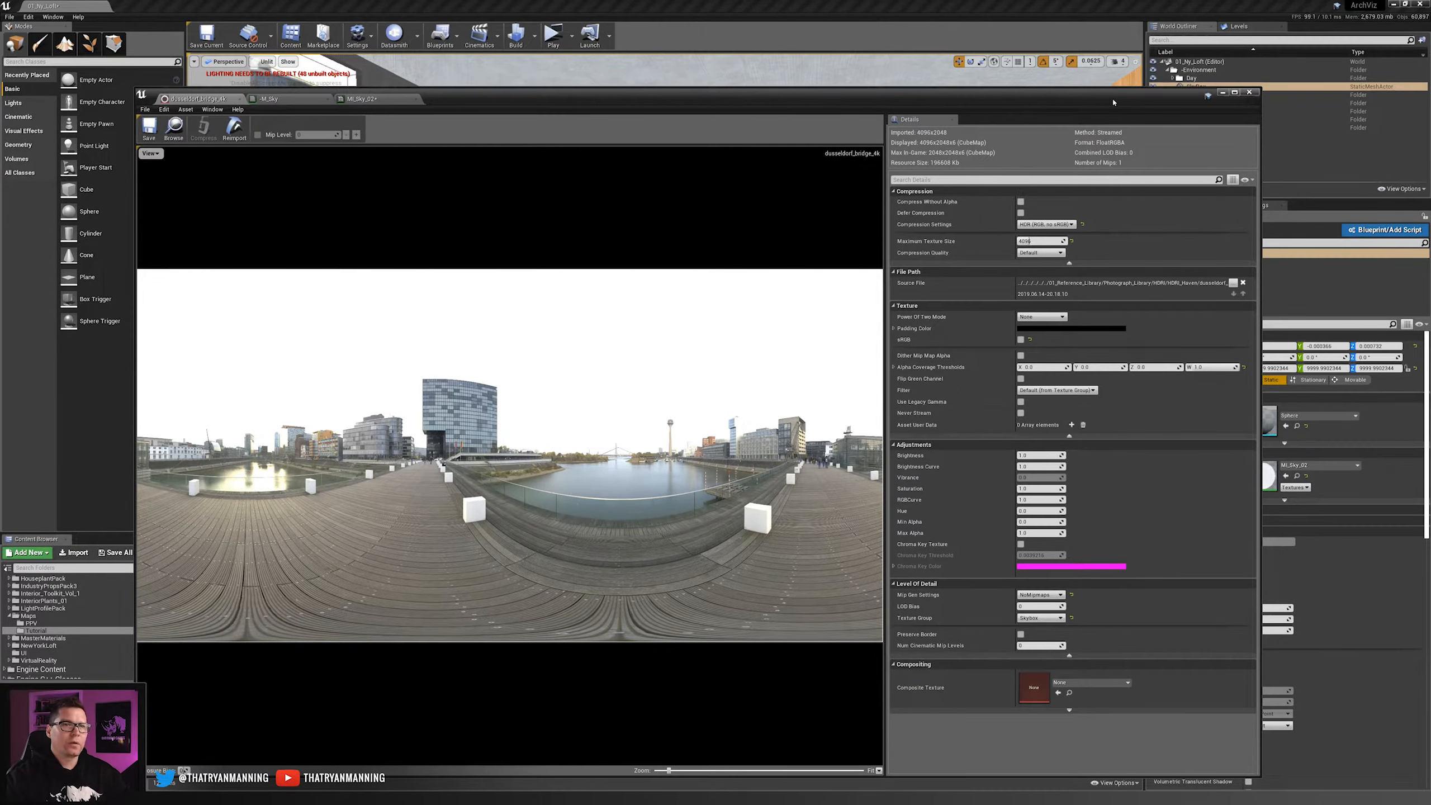
{"action": "left_click_drag", "start_coordinate": [1115, 101], "coordinate": [1123, 505]}
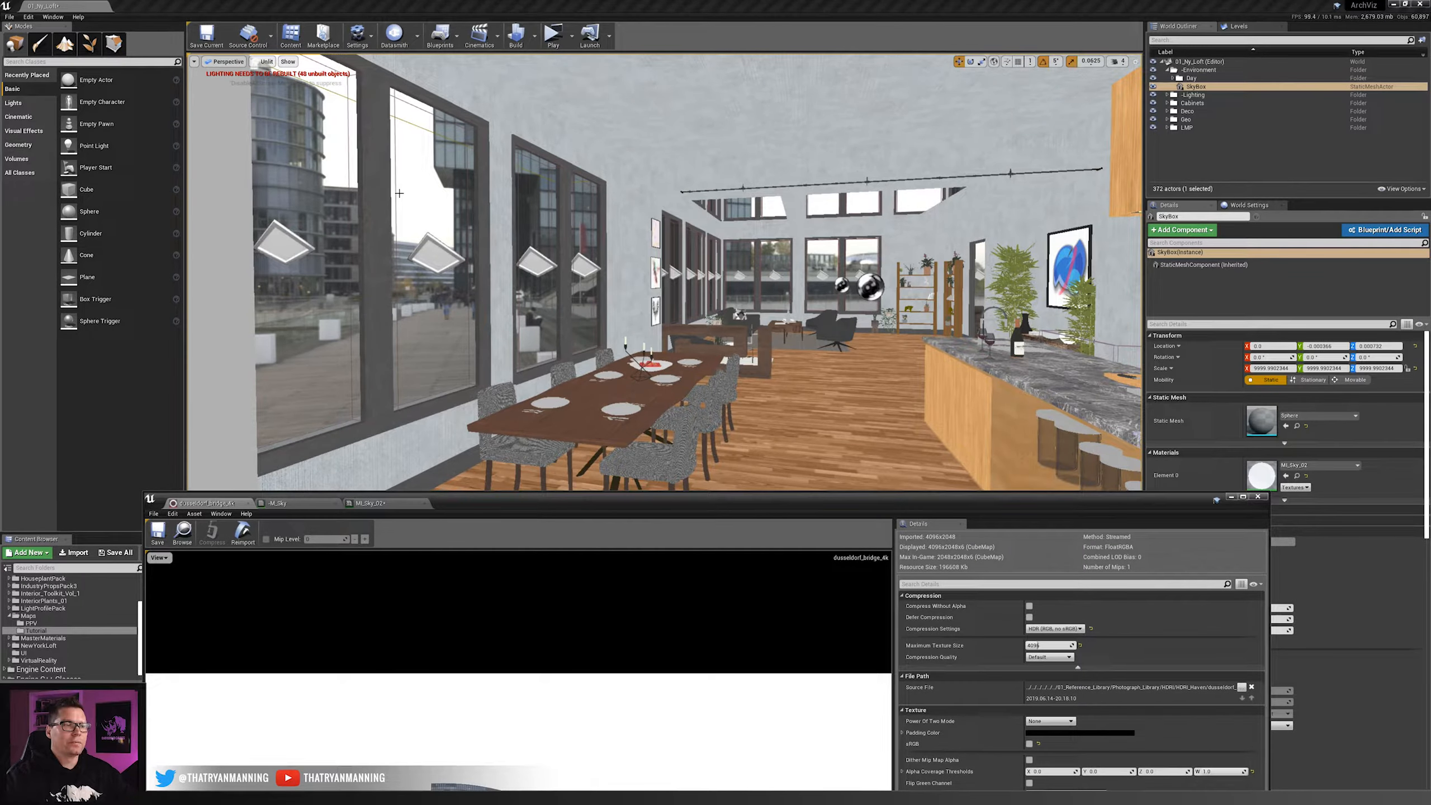
{"action": "left_click_drag", "start_coordinate": [772, 502], "coordinate": [771, 70]}
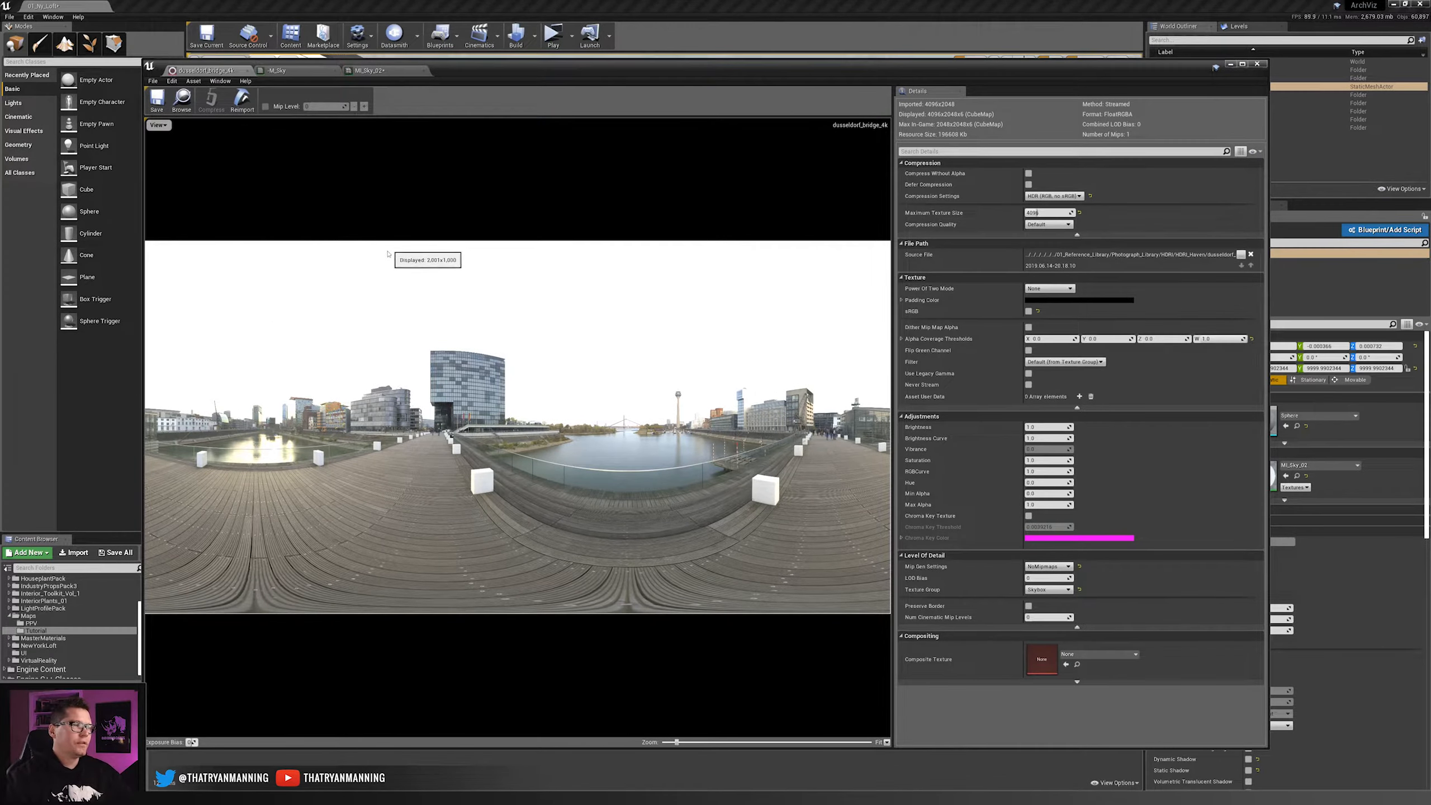
- Inspect the M_Sky material graph, including the rotation and position input nodes, the HDRI texture sample and the Brightness parameter
{"action": "left_click", "coordinate": [265, 69]}
{"action": "scroll", "coordinate": [722, 248], "scroll_direction": "up", "scroll_amount": 2}
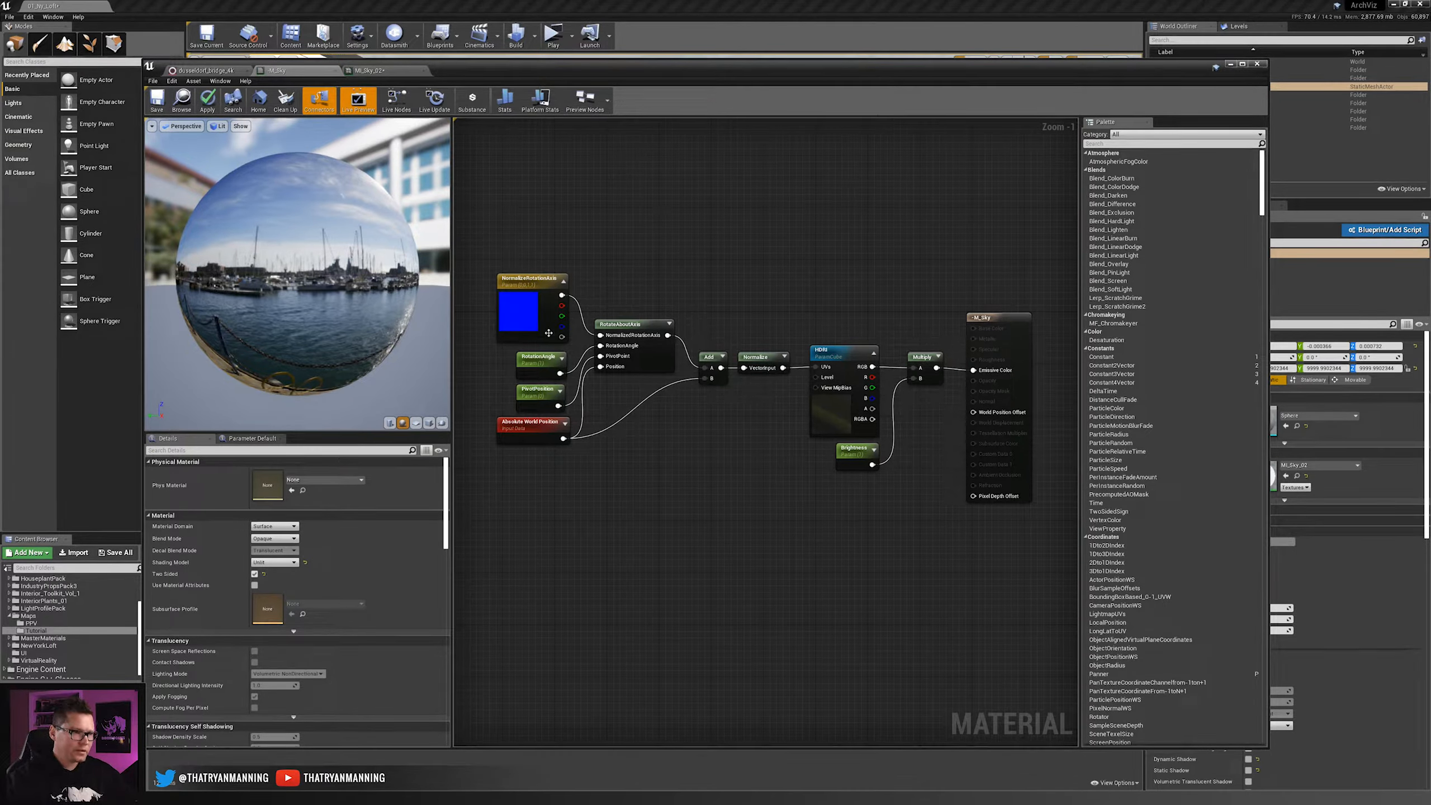
{"action": "left_click_drag", "start_coordinate": [494, 235], "coordinate": [551, 555]}
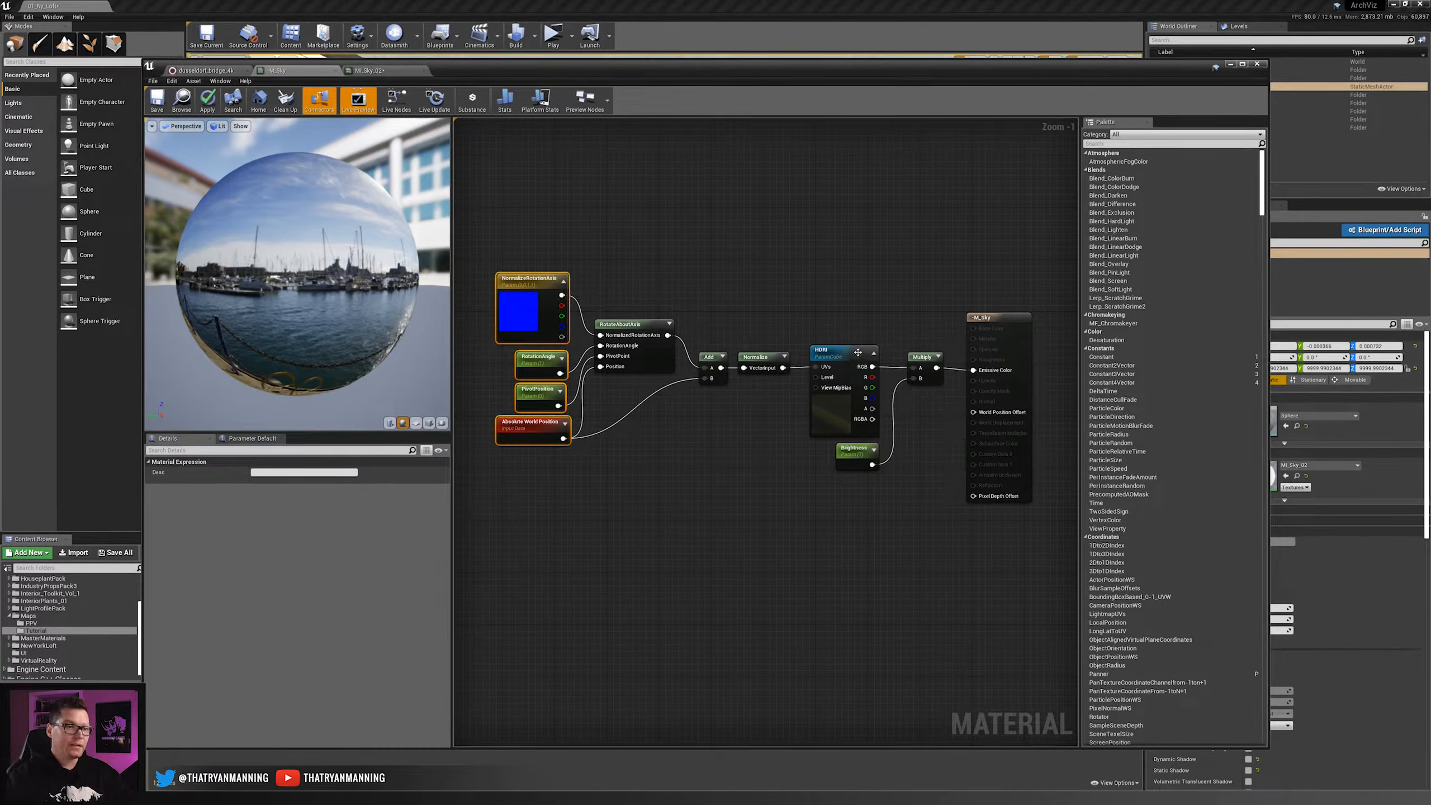
{"action": "left_click", "coordinate": [839, 394]}
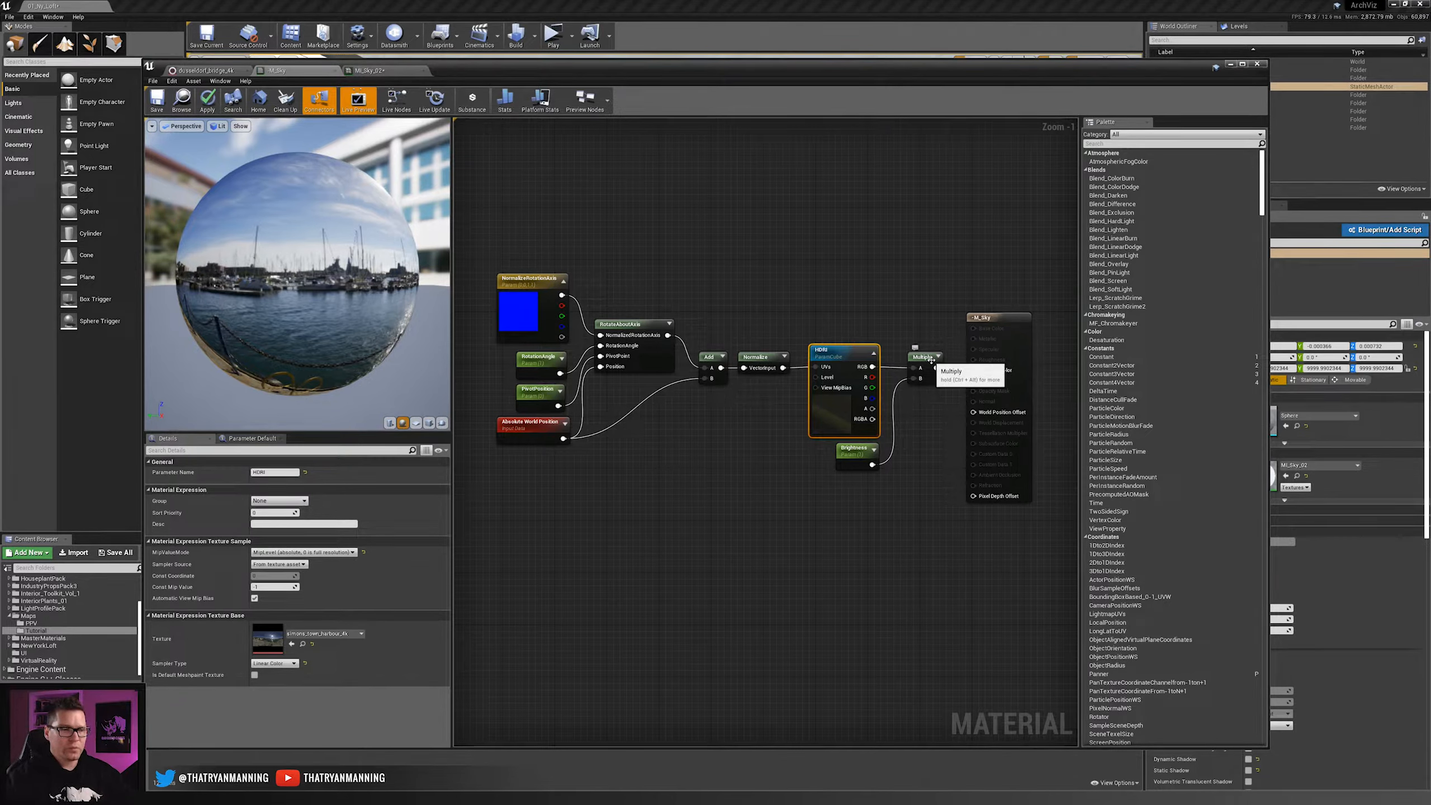
{"action": "left_click", "coordinate": [852, 449]}
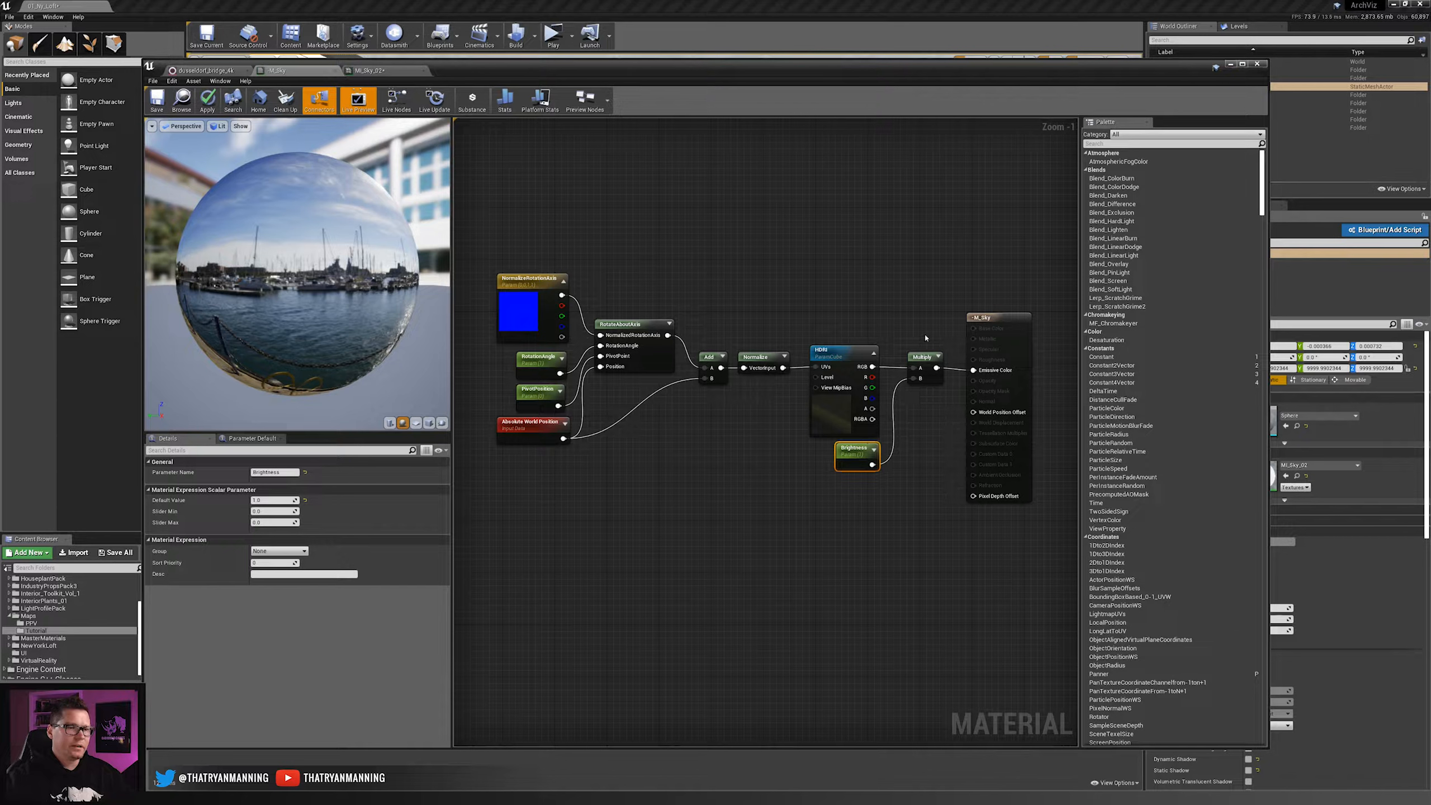
- Inspect the M_Sky output node's material properties and the parameters and panorama preview of the MI_Sky_02 instance
{"action": "left_click", "coordinate": [975, 319]}
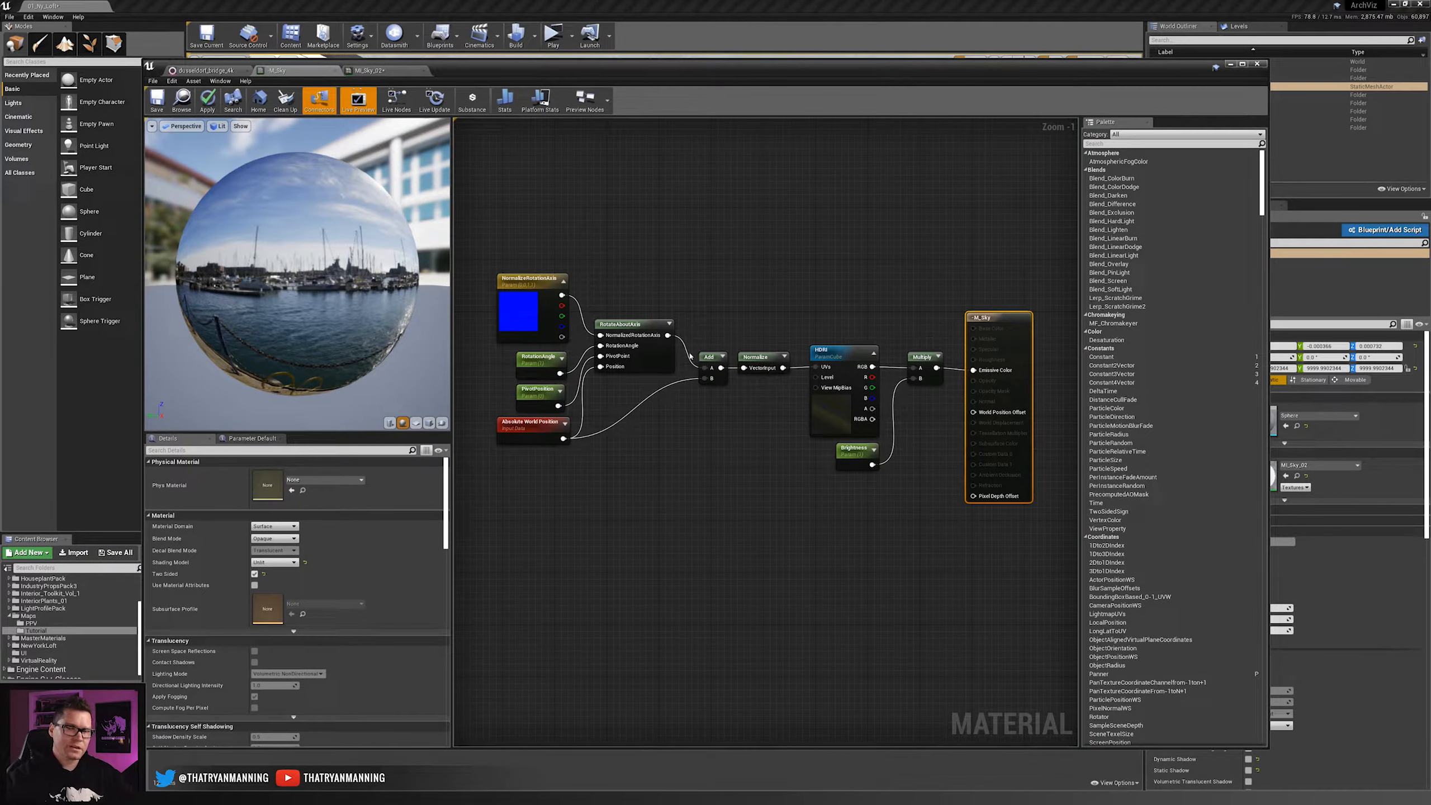
{"action": "left_click", "coordinate": [373, 71]}
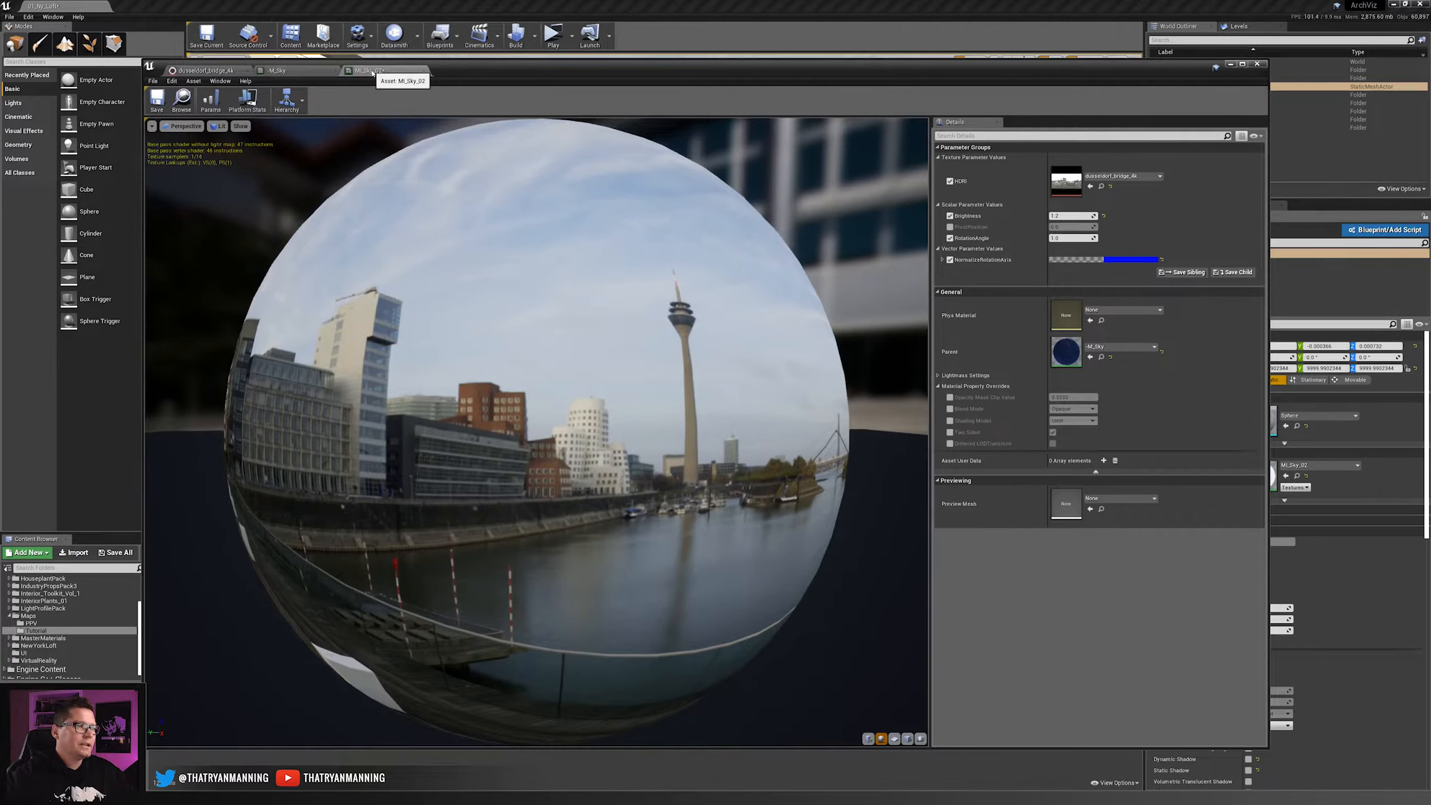
{"action": "left_click_drag", "start_coordinate": [710, 319], "coordinate": [489, 326]}
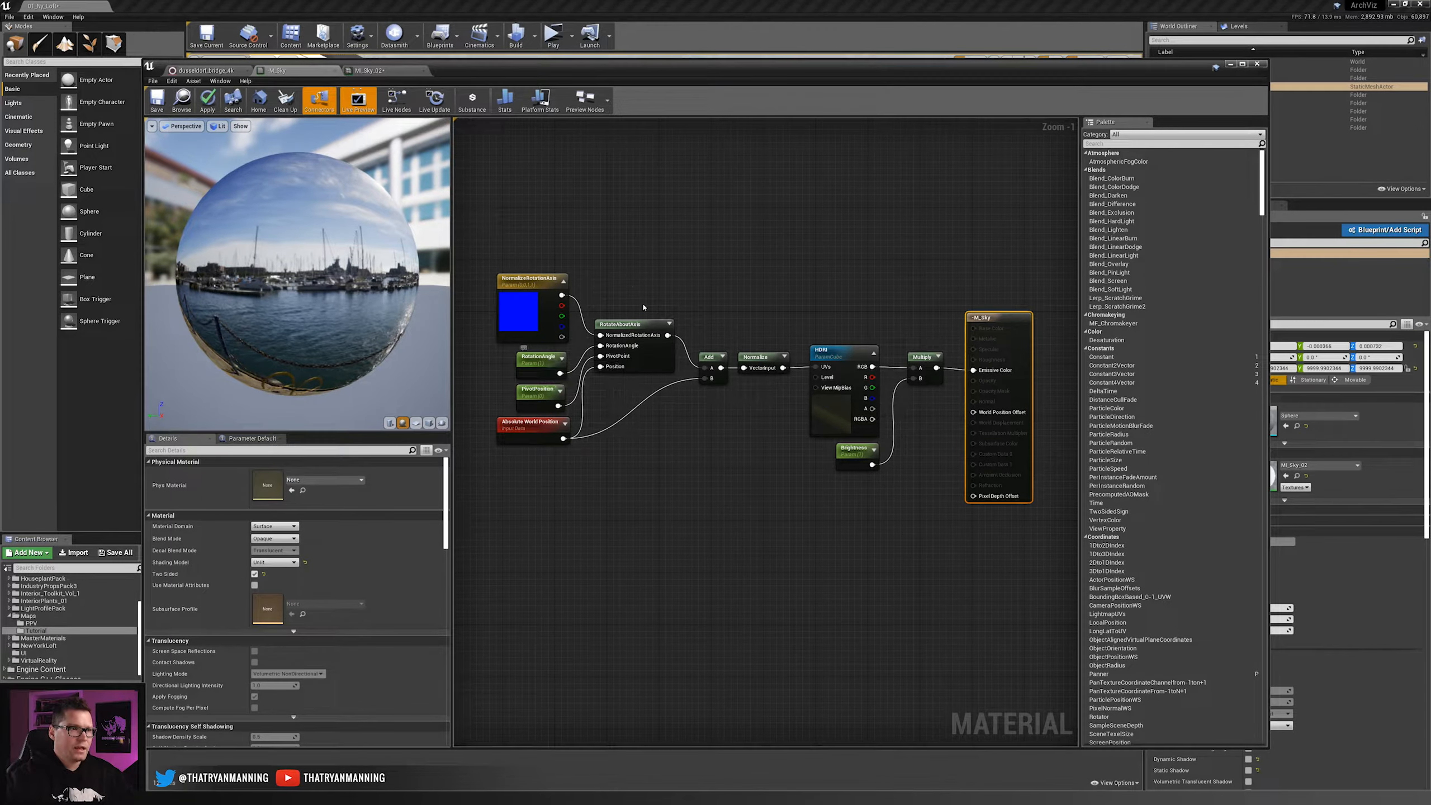
- Try a different RotationAngle on MI_Sky_02 with the level backdrop in view and undo the edit
{"action": "left_click", "coordinate": [382, 71]}
{"action": "left_click_drag", "start_coordinate": [439, 60], "coordinate": [439, 391]}
{"action": "right_click_drag", "start_coordinate": [665, 220], "coordinate": [563, 241]}
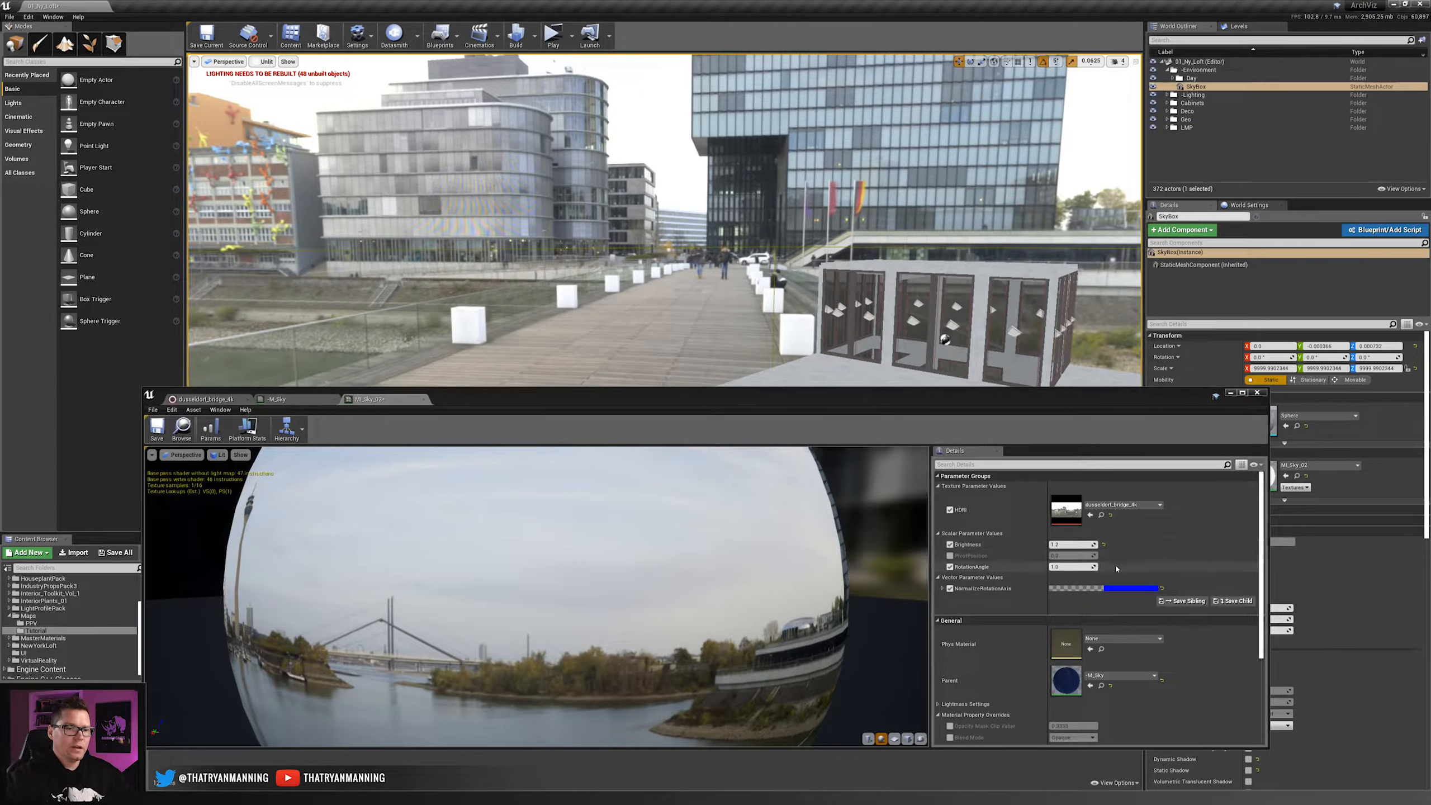
{"action": "left_click_drag", "start_coordinate": [1070, 567], "coordinate": [1103, 566]}
{"action": "key", "text": "ctrl+z"}
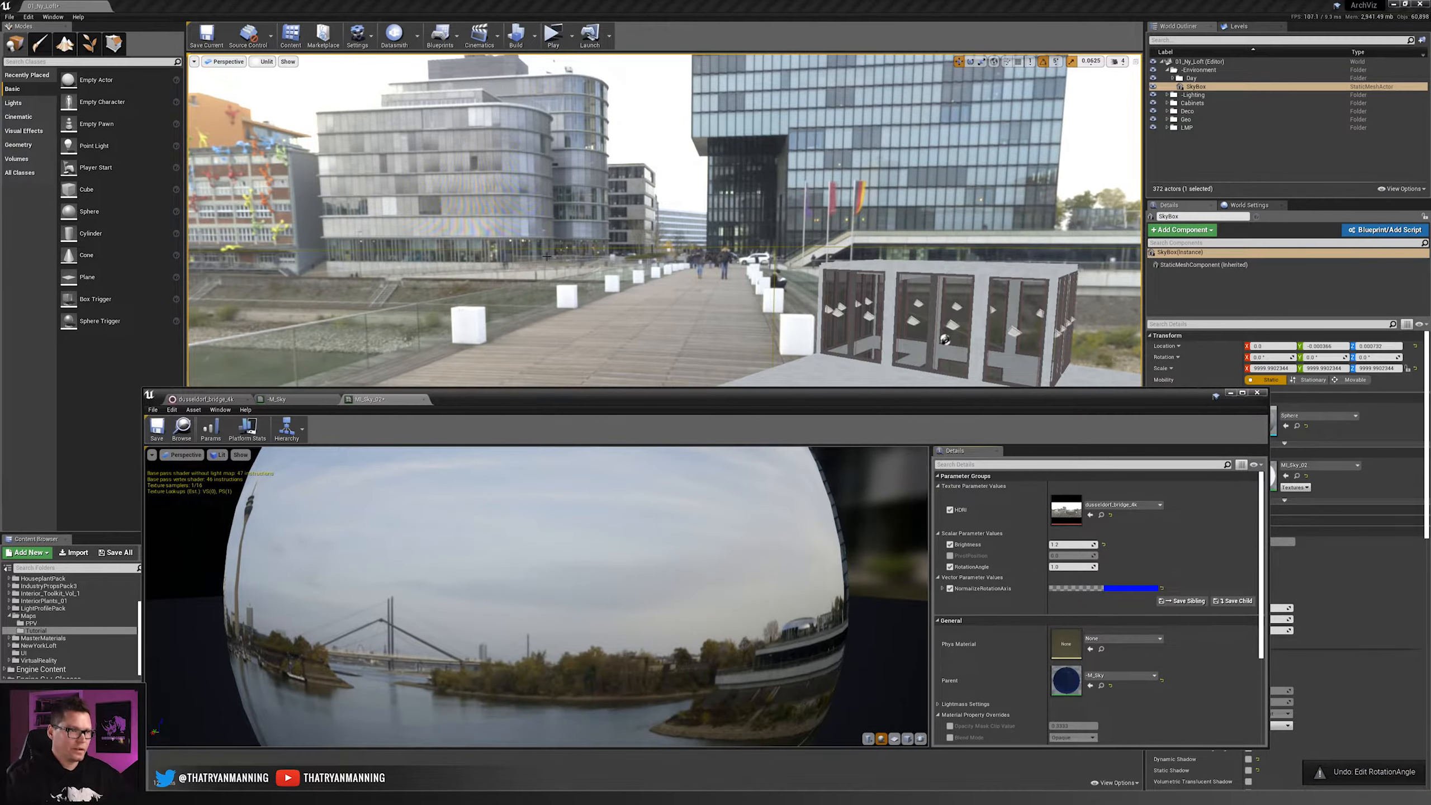
{"action": "mouse_move", "coordinate": [632, 321]}
{"action": "right_mouse_down"}
{"action": "mouse_move", "coordinate": [536, 324]}
{"action": "mouse_move", "coordinate": [607, 325]}
{"action": "right_mouse_up"}
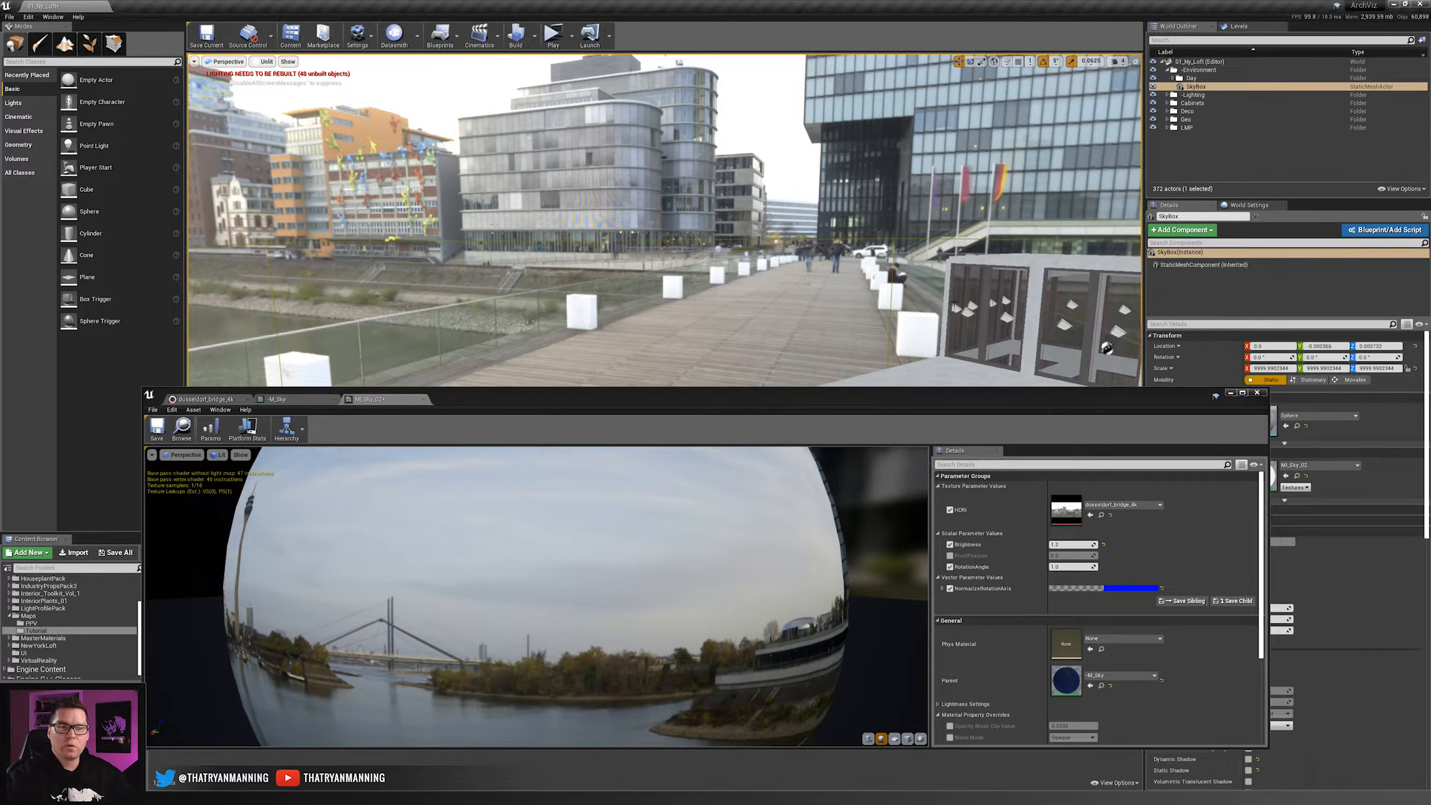
- Close the sky texture and material editors without applying the changes to M_Sky
{"action": "left_click_drag", "start_coordinate": [499, 391], "coordinate": [500, 123]}
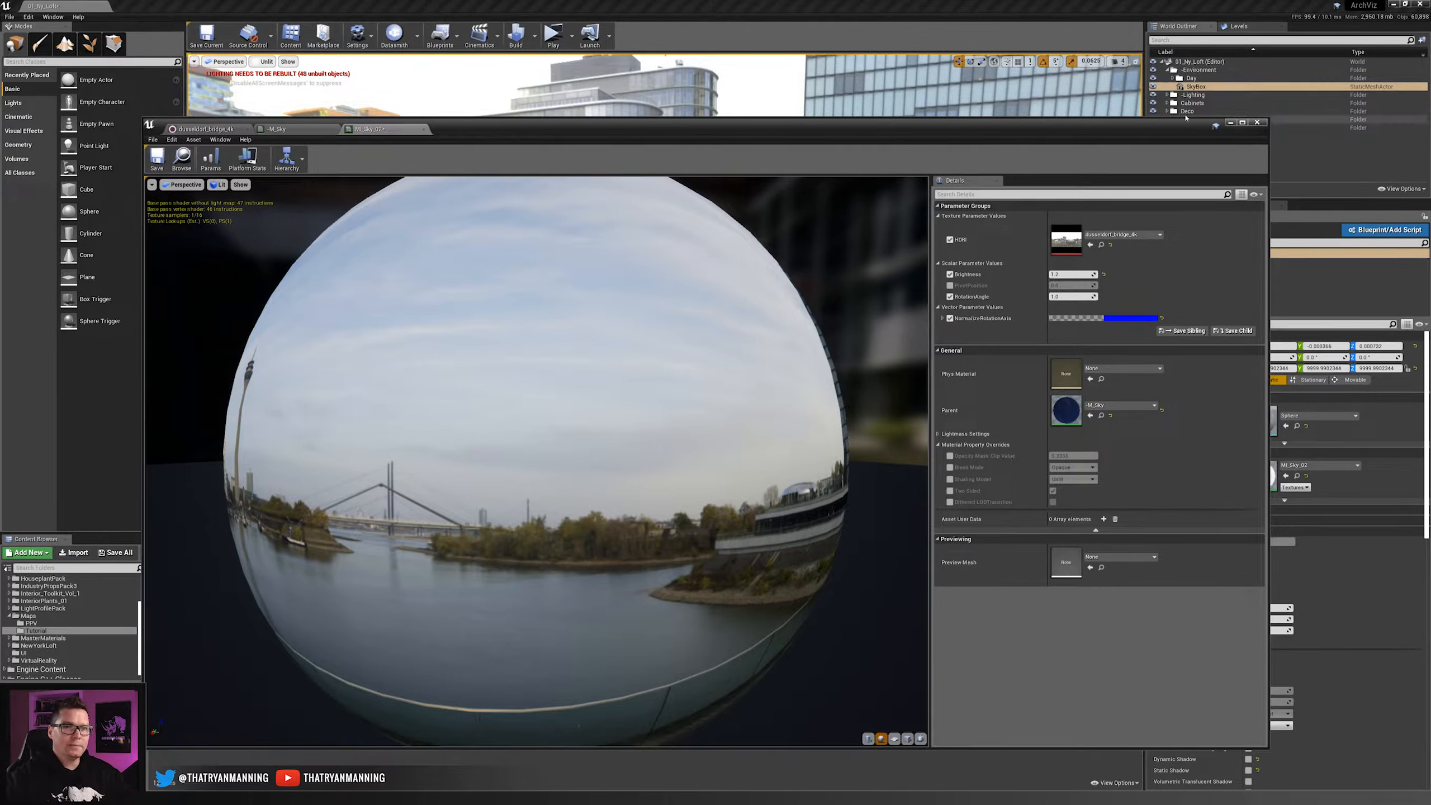
{"action": "left_click", "coordinate": [1256, 123]}
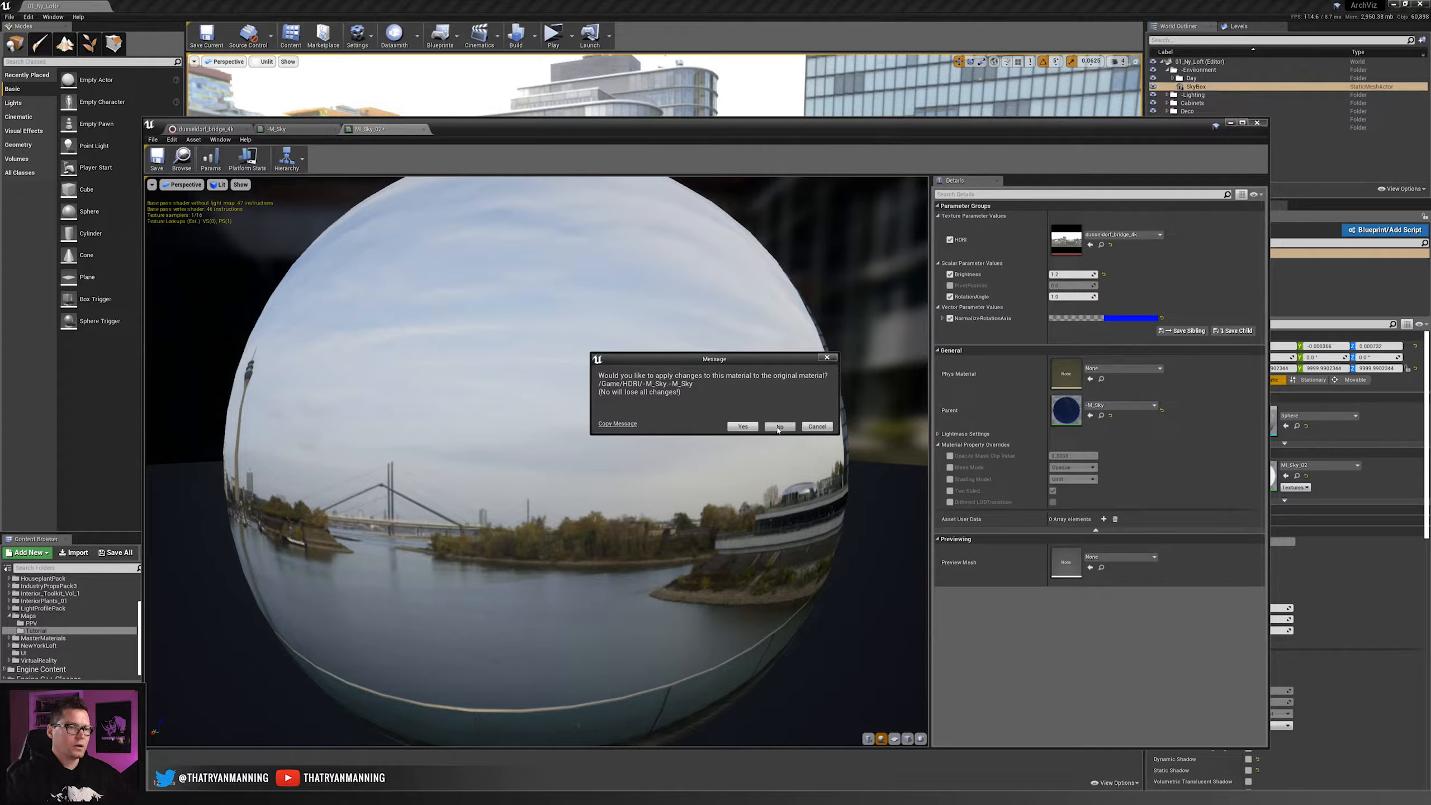
{"action": "left_click", "coordinate": [781, 428]}
- Return to the loft's kitchen and dining area and switch the viewport to the Lit view mode
{"action": "right_click_drag", "start_coordinate": [695, 261], "coordinate": [811, 271]}
{"action": "key", "text": "w"}
{"action": "key", "text": "a"}
{"action": "key", "text": "s"}
{"action": "key", "text": "e"}
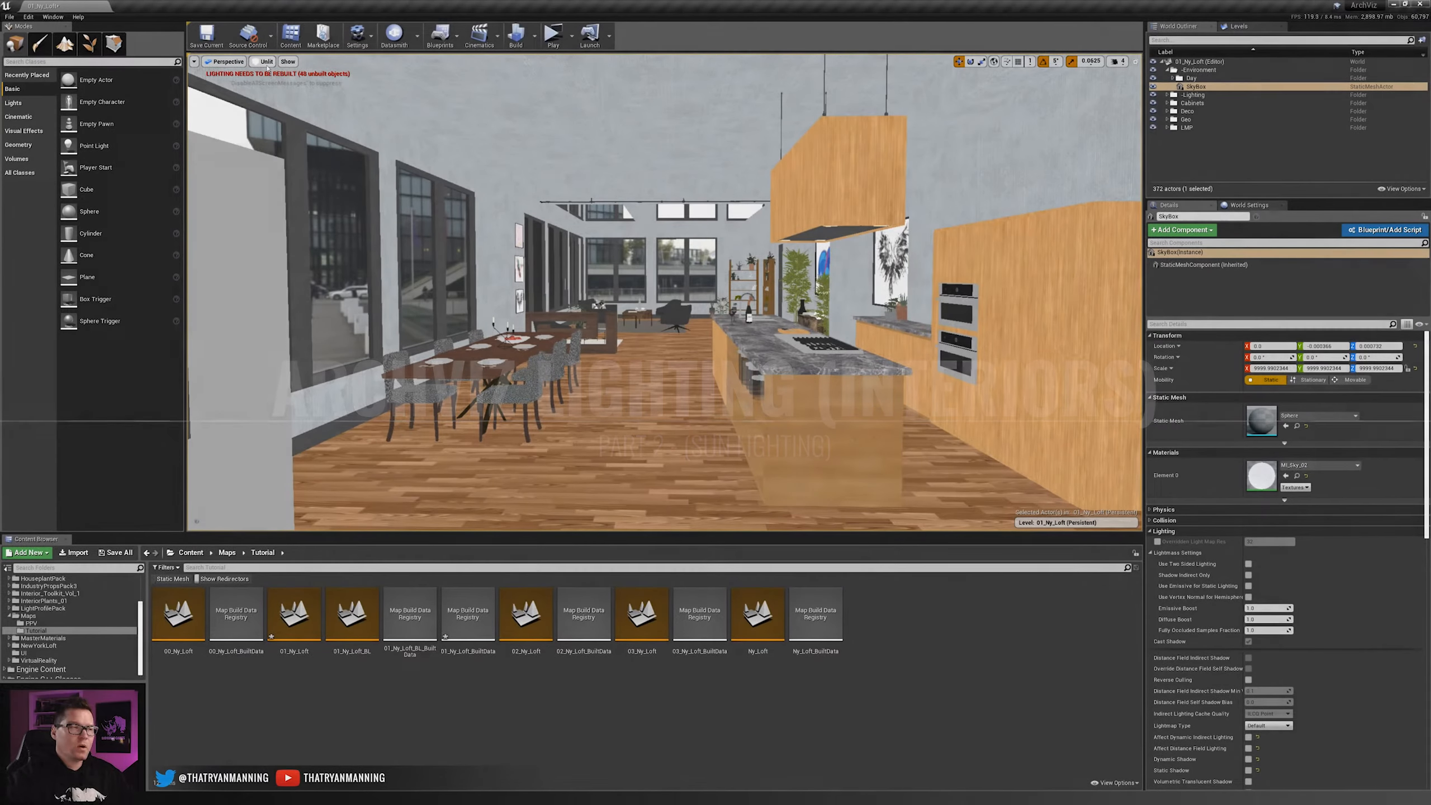
{"action": "left_click", "coordinate": [266, 61]}
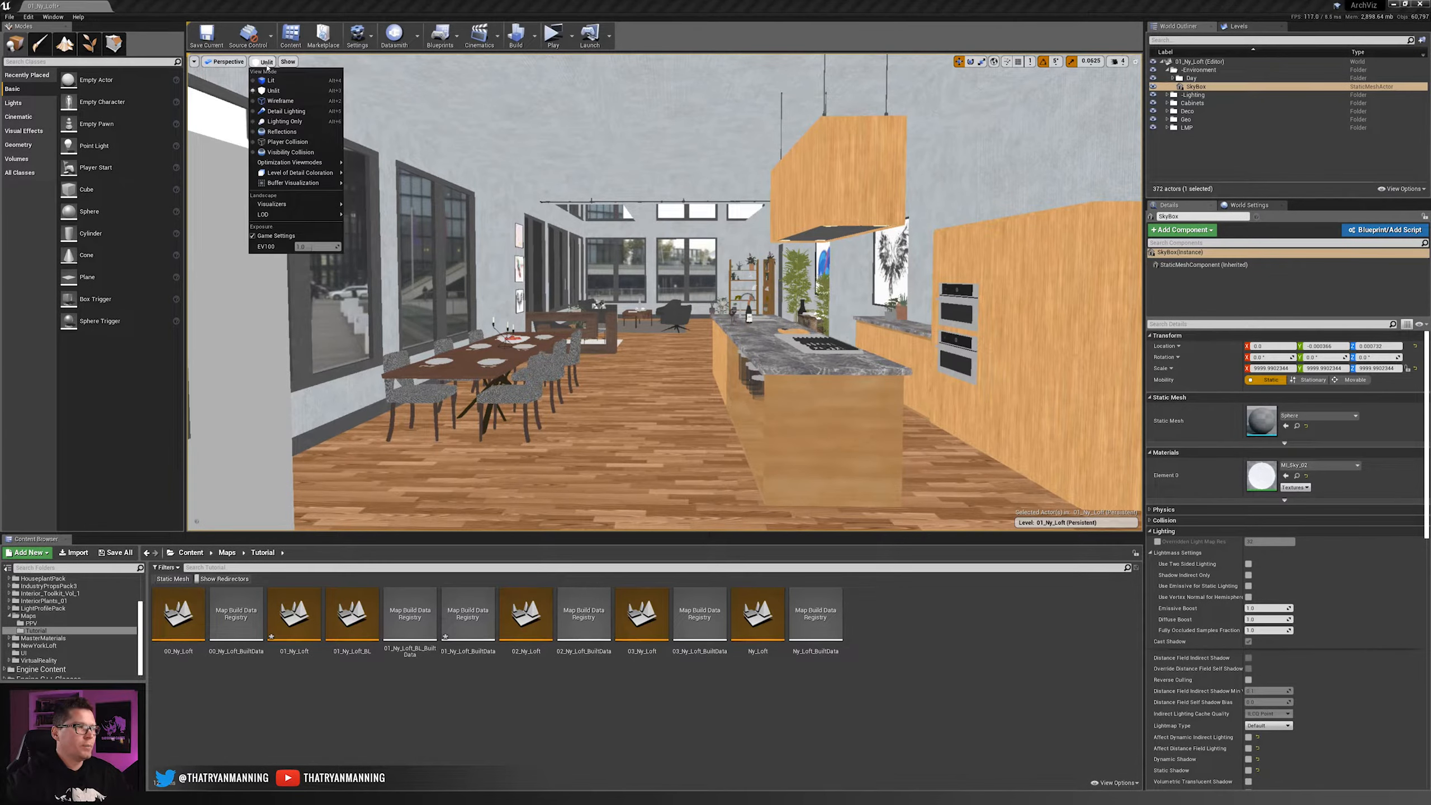
{"action": "left_click", "coordinate": [270, 80]}
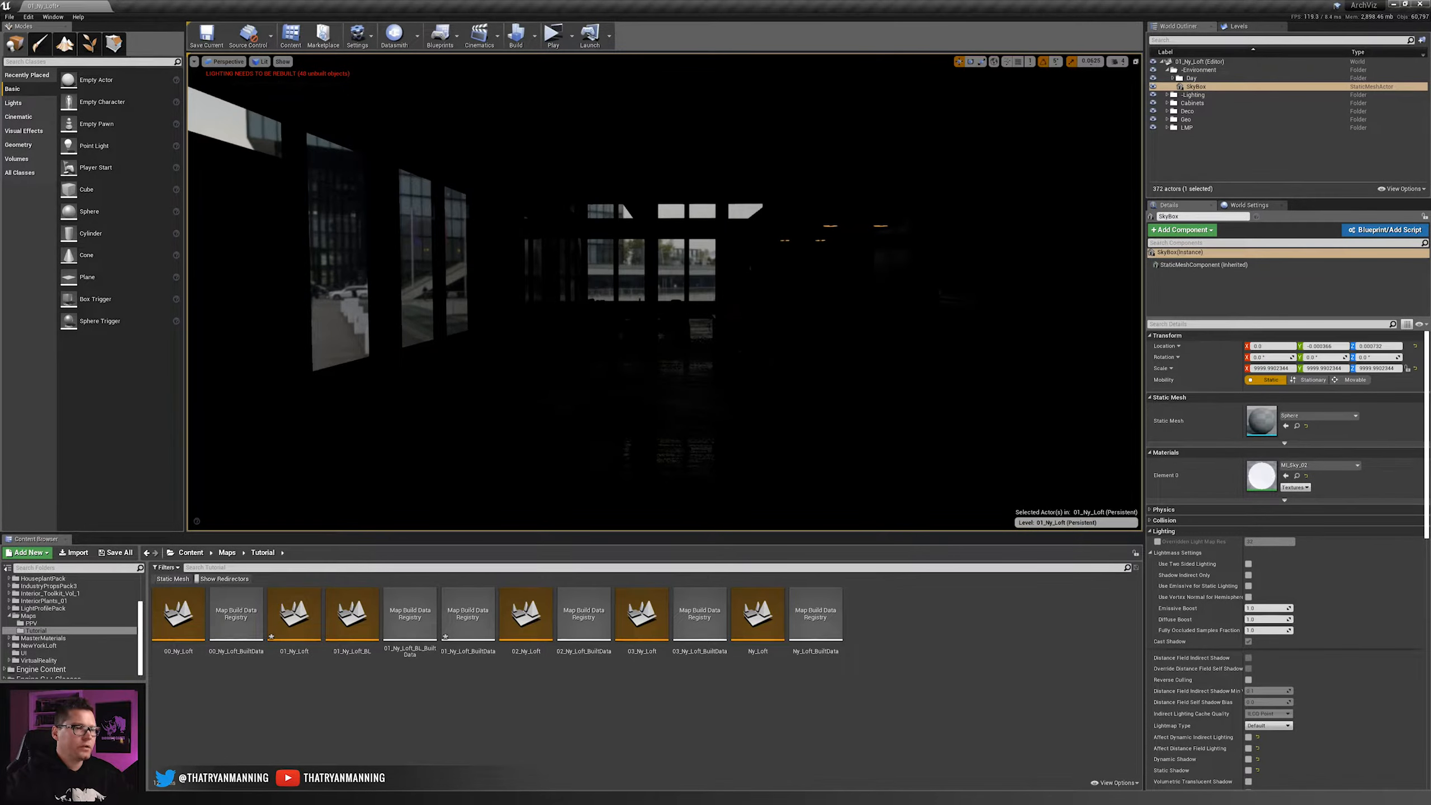
{"action": "key", "text": "w"}
{"action": "right_click_drag", "start_coordinate": [665, 292], "coordinate": [672, 302]}
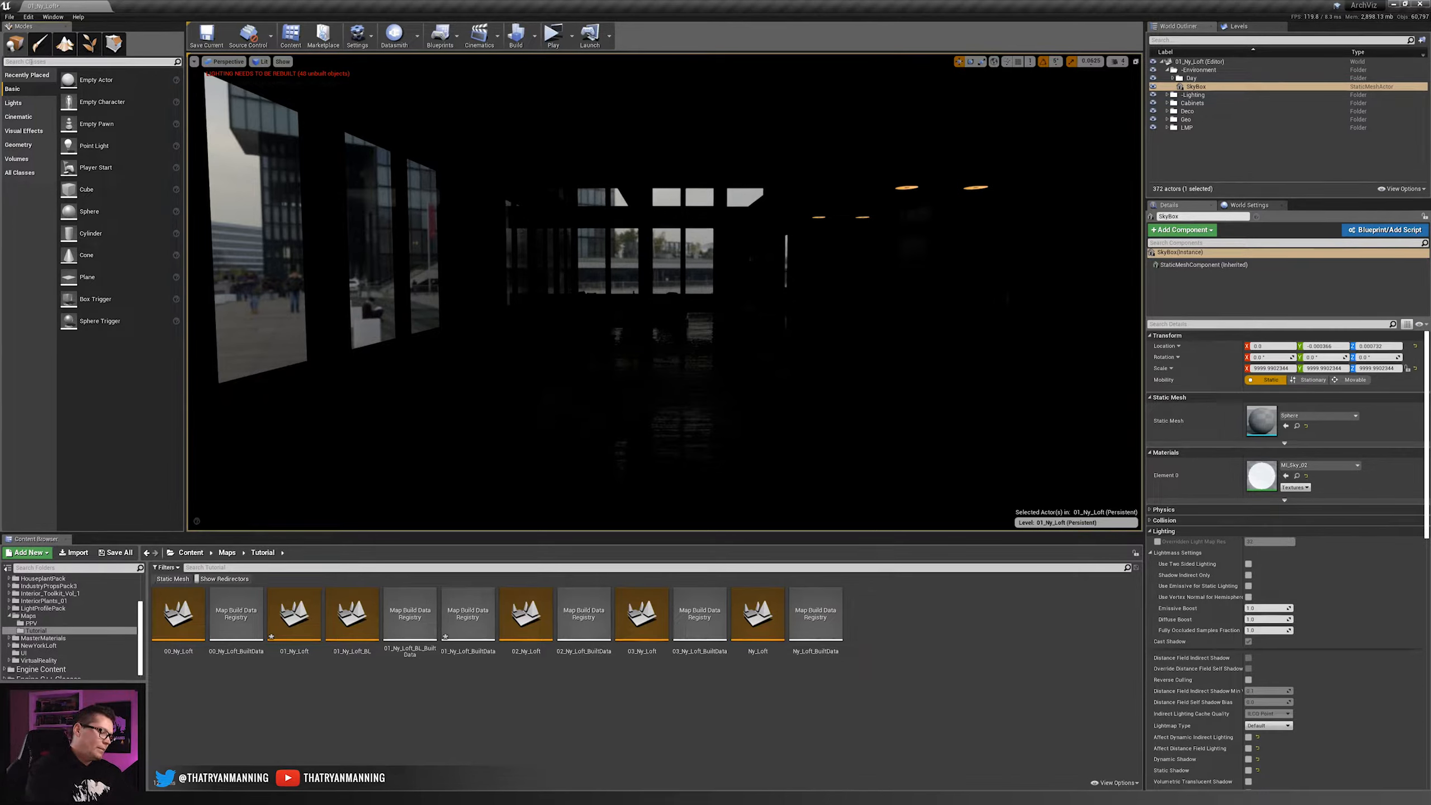
- Place a Directional Light in the loft between the dining table and kitchen island and raise it above the floor
{"action": "type", "text": "light"}
{"action": "left_click_drag", "start_coordinate": [48, 123], "coordinate": [638, 364]}
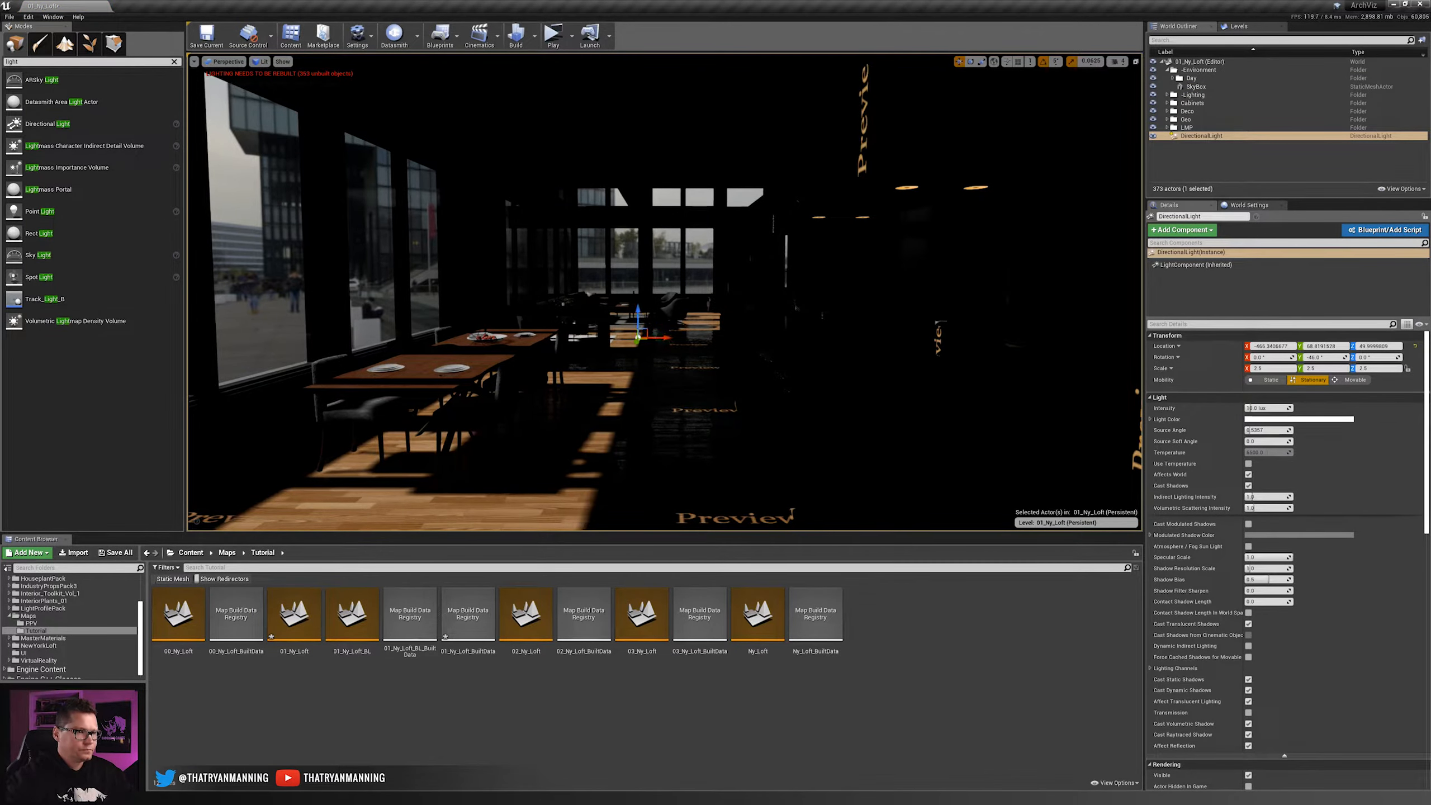
{"action": "left_click_drag", "start_coordinate": [638, 313], "coordinate": [637, 288]}
{"action": "key", "text": "g"}
{"action": "right_click_drag", "start_coordinate": [637, 287], "coordinate": [617, 332]}
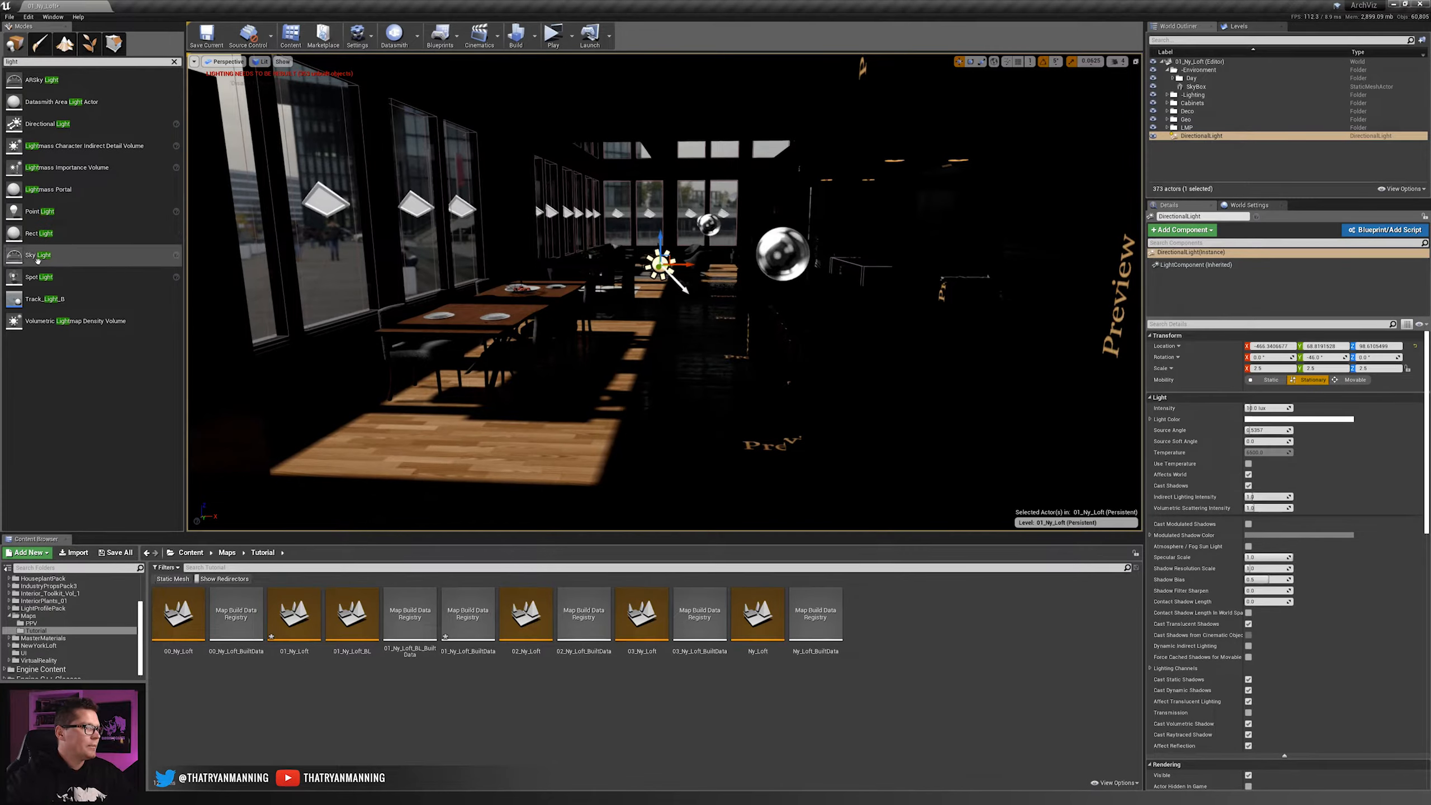
- Place a Sky Light beside the directional light in the loft
{"action": "left_click_drag", "start_coordinate": [37, 259], "coordinate": [680, 285]}
{"action": "right_click_drag", "start_coordinate": [681, 285], "coordinate": [711, 256]}
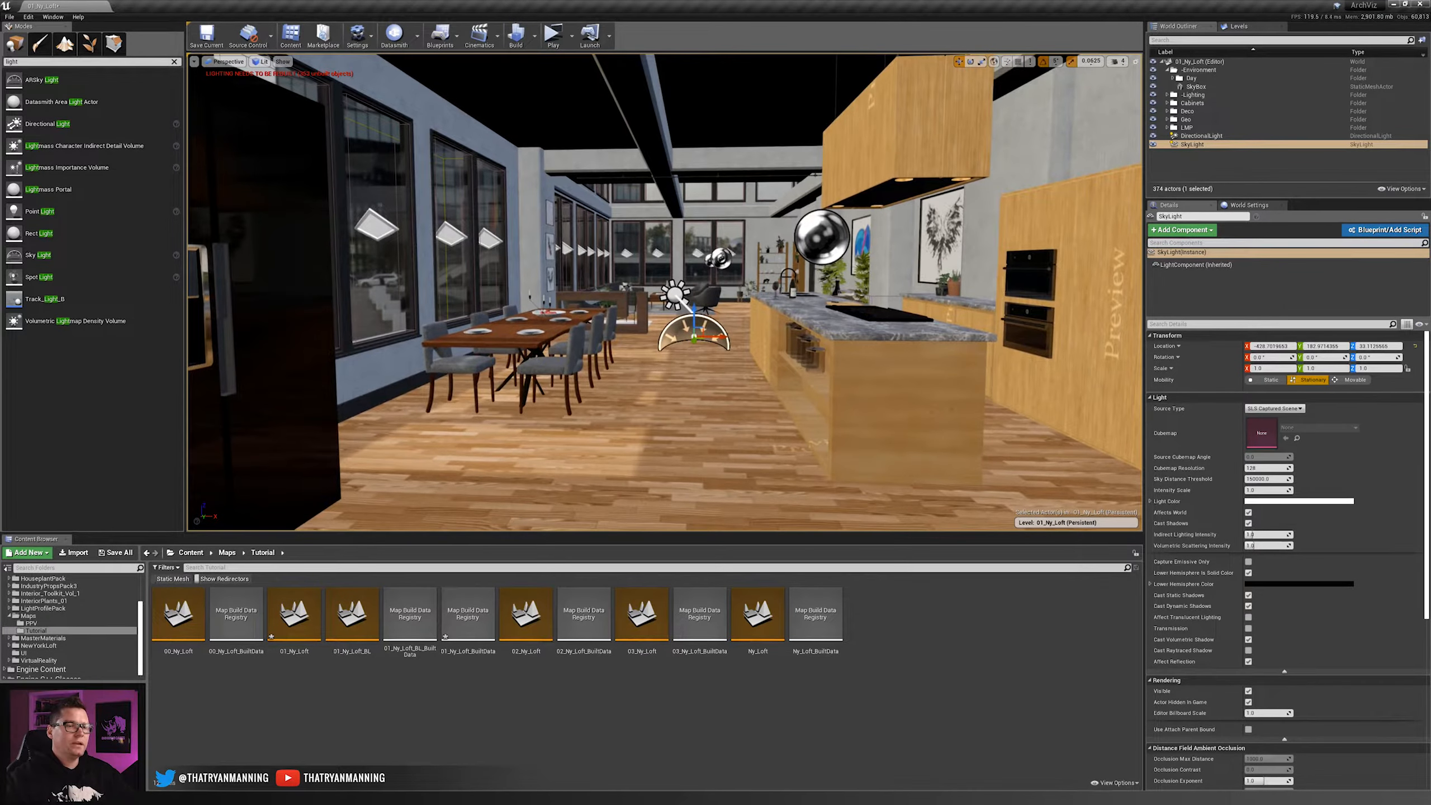
{"action": "right_click_drag", "start_coordinate": [926, 139], "coordinate": [927, 138]}
{"action": "key", "text": "w"}
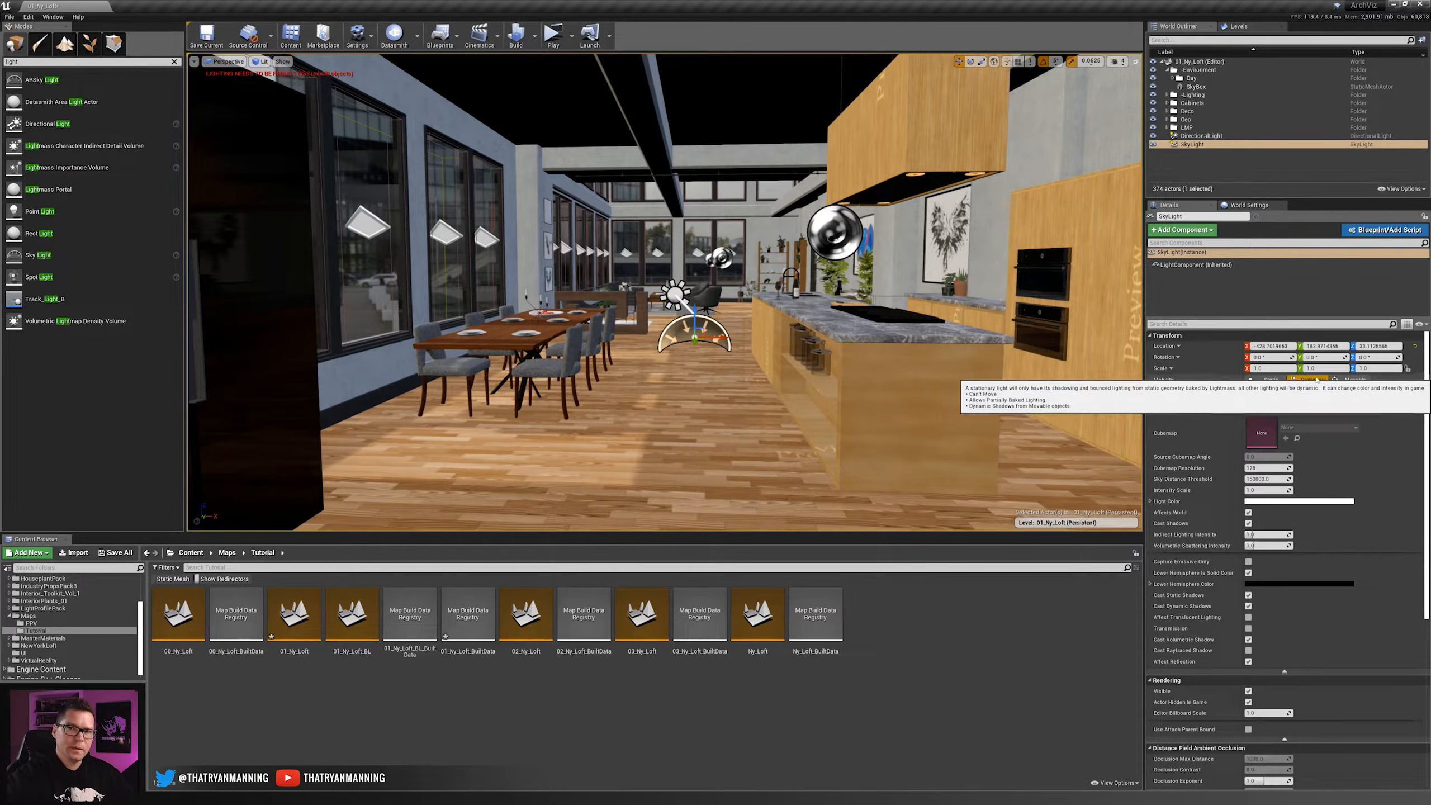
- Hide the Preview Shadows Indicator in the viewport
{"action": "left_click", "coordinate": [282, 62]}
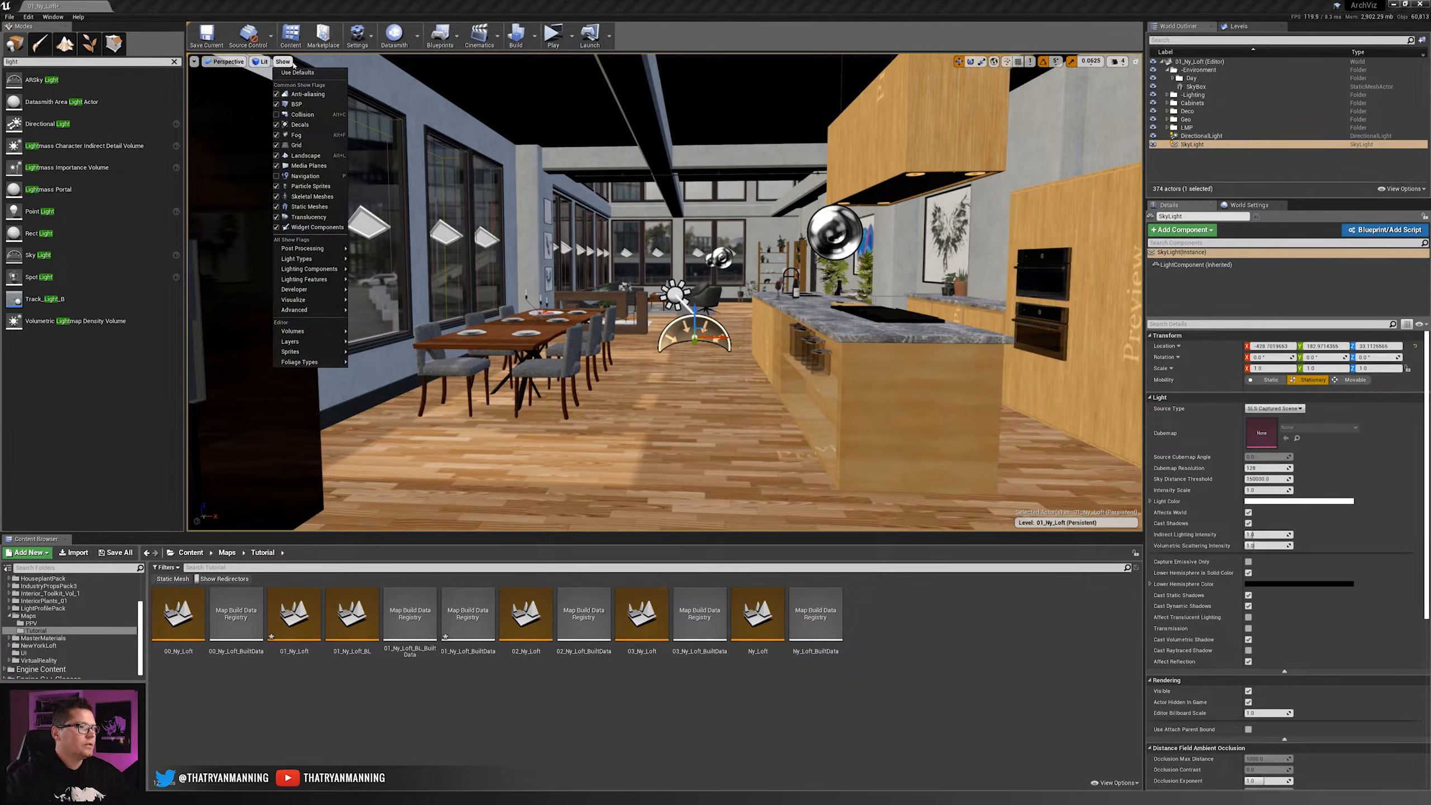
{"action": "mouse_move", "coordinate": [323, 310]}
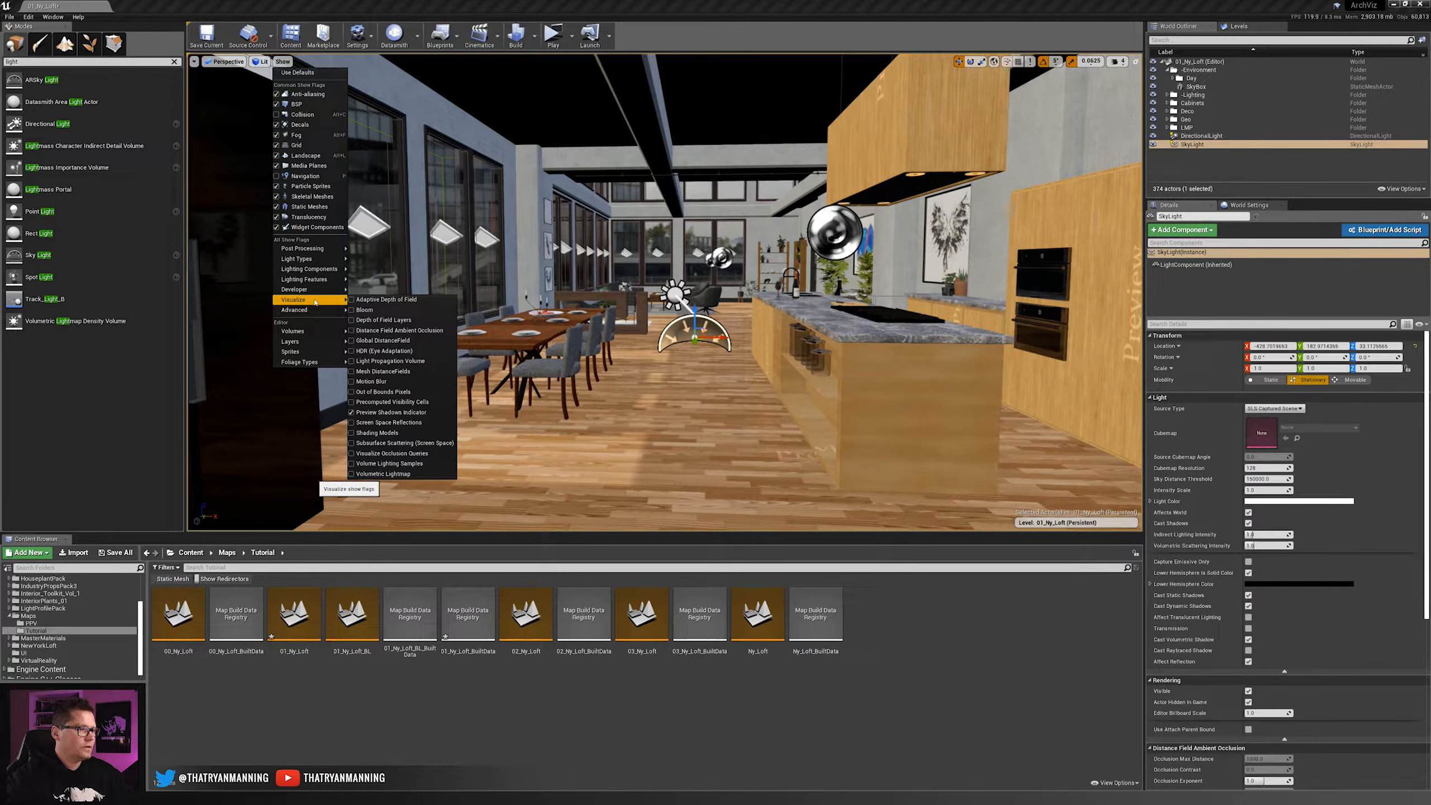
{"action": "left_click", "coordinate": [353, 413]}
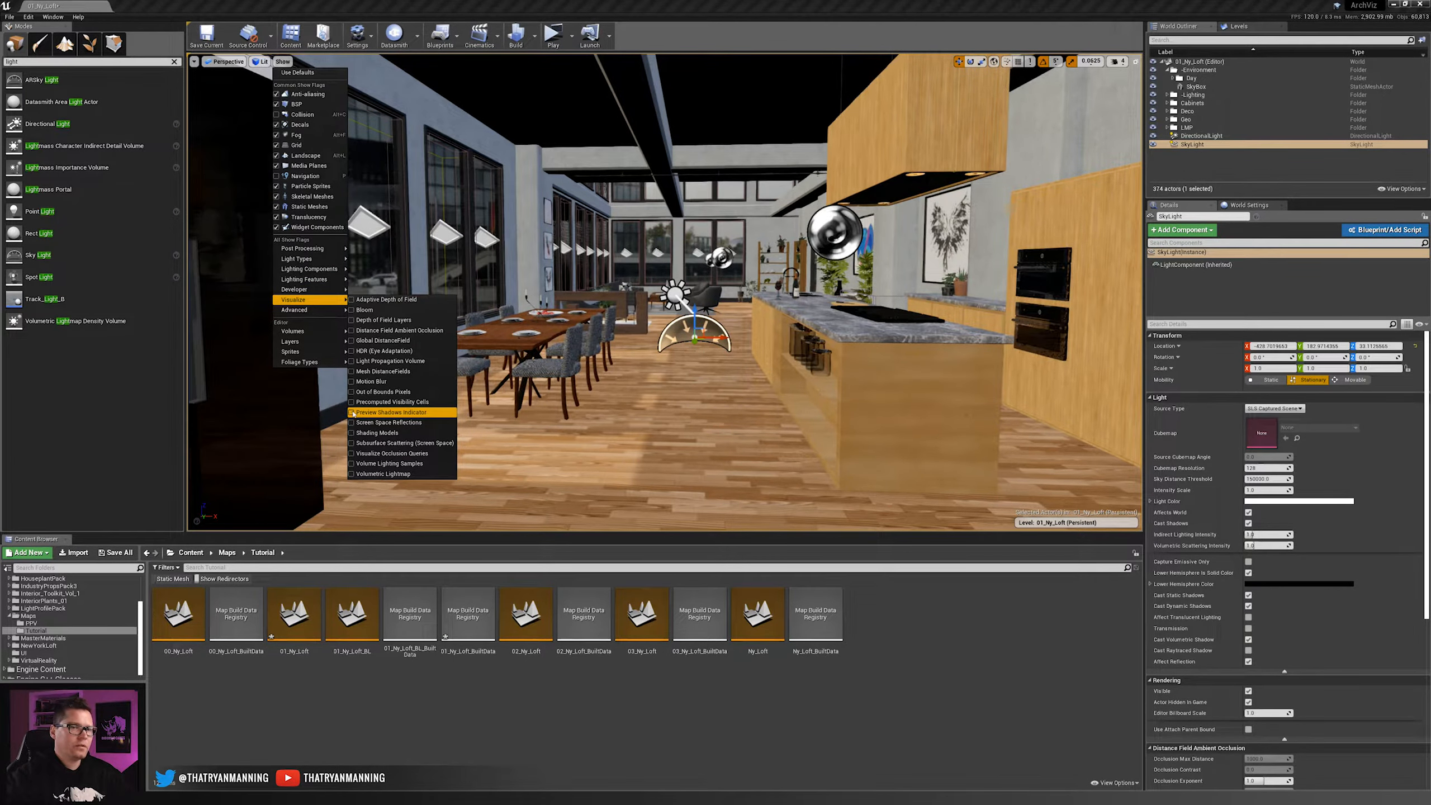
{"action": "right_click_drag", "start_coordinate": [564, 395], "coordinate": [583, 389]}
{"action": "right_click_drag", "start_coordinate": [676, 321], "coordinate": [678, 316]}
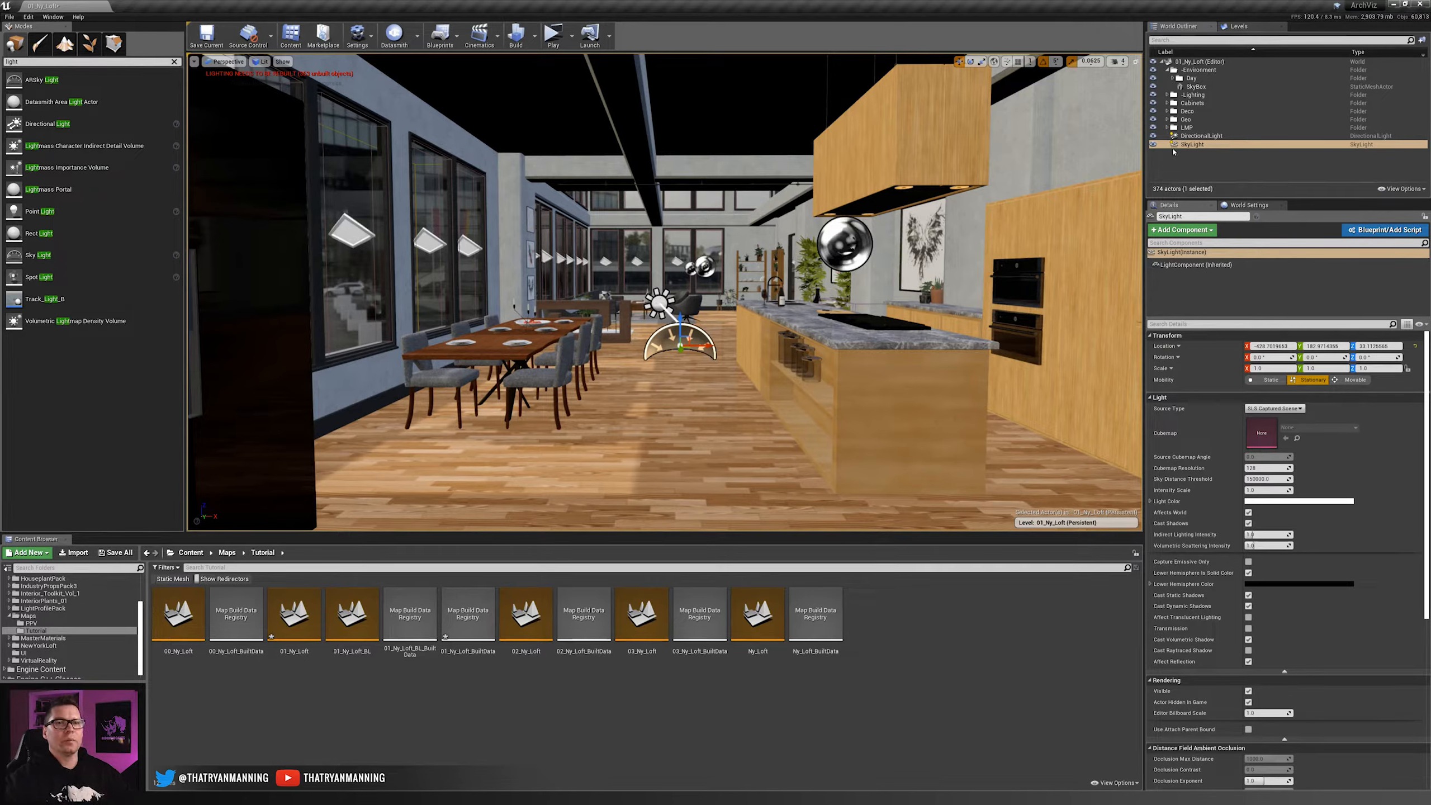
- Turn off Affects World for the sky light
{"action": "left_click", "coordinate": [1217, 144]}
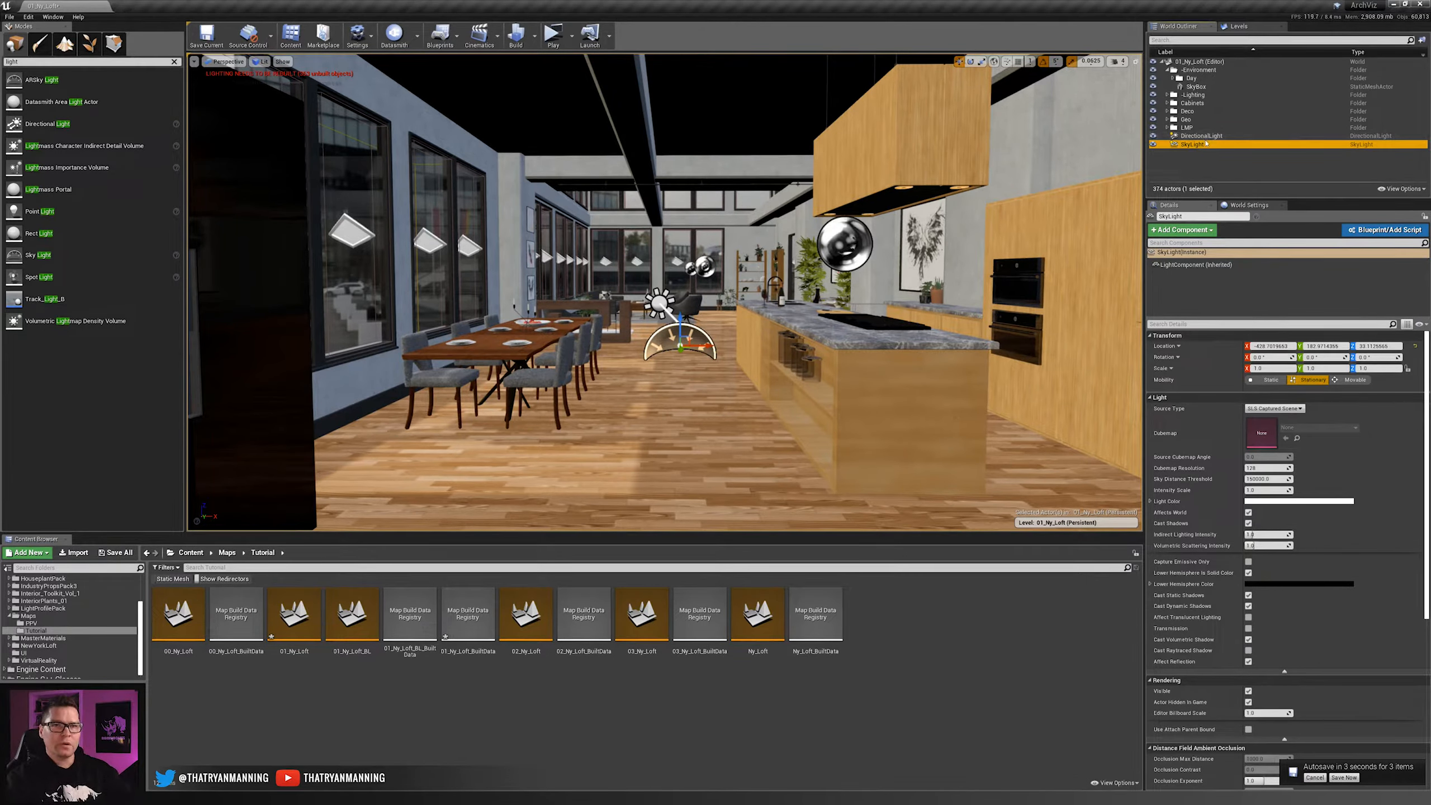
{"action": "left_click", "coordinate": [1239, 136]}
{"action": "left_click", "coordinate": [1172, 145]}
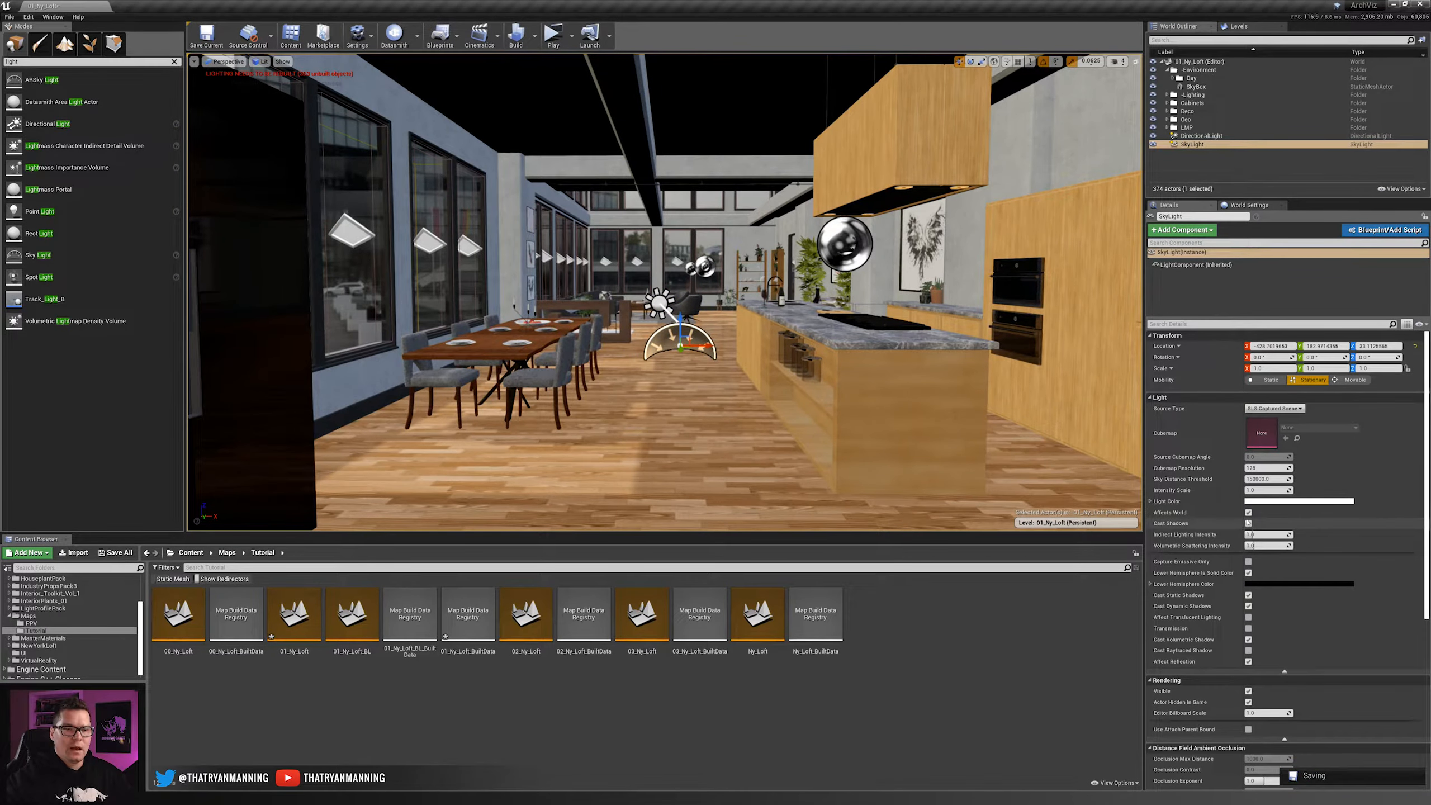
{"action": "left_click", "coordinate": [1248, 512]}
{"action": "key", "text": "s"}
{"action": "right_click_drag", "start_coordinate": [852, 239], "coordinate": [851, 237]}
{"action": "key", "text": "w"}
- Turn off rotation snapping and rotate the directional light to about -42° on Y and -21° on Z so sun crosses the dining area
{"action": "left_click", "coordinate": [1190, 135]}
{"action": "mouse_move", "coordinate": [664, 292]}
{"action": "right_mouse_down"}
{"action": "mouse_move", "coordinate": [665, 321]}
{"action": "mouse_move", "coordinate": [685, 295]}
{"action": "right_mouse_up"}
{"action": "key", "text": "w"}
{"action": "key", "text": "s"}
{"action": "key", "text": "e"}
{"action": "left_click", "coordinate": [685, 294]}
{"action": "key", "text": "w"}
{"action": "key", "text": "a"}
{"action": "key", "text": "w"}
{"action": "key", "text": "d"}
{"action": "left_click_drag", "start_coordinate": [683, 309], "coordinate": [727, 344]}
{"action": "left_click", "coordinate": [1043, 61]}
{"action": "key", "text": "s"}
{"action": "right_click_drag", "start_coordinate": [727, 344], "coordinate": [678, 381]}
{"action": "key", "text": "w"}
{"action": "key", "text": "Escape"}
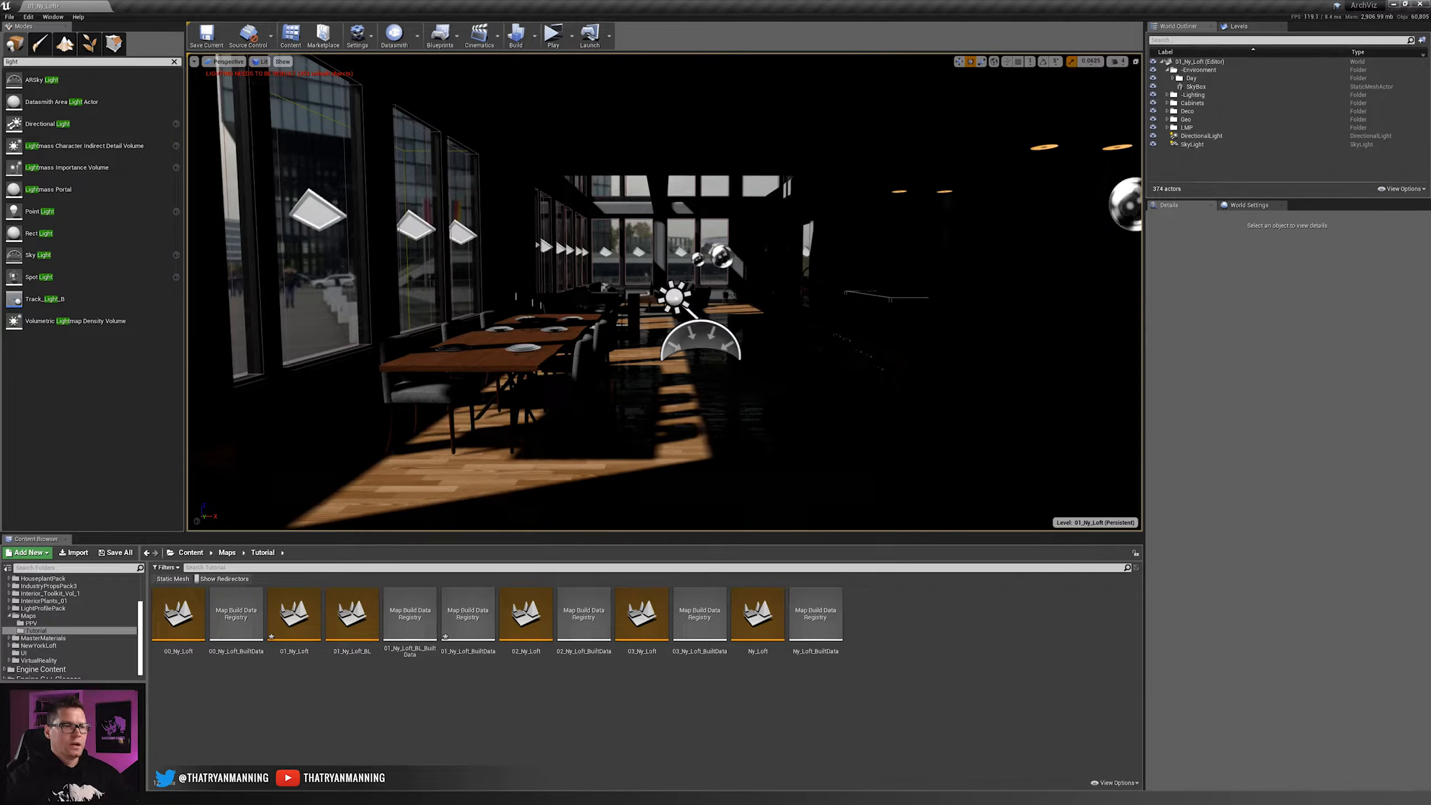
- Examine the directional light's basic and advanced Light properties along with its Rendering, Light Shafts and Lightmass settings
{"action": "left_click", "coordinate": [678, 293]}
{"action": "right_click_drag", "start_coordinate": [677, 294], "coordinate": [620, 282]}
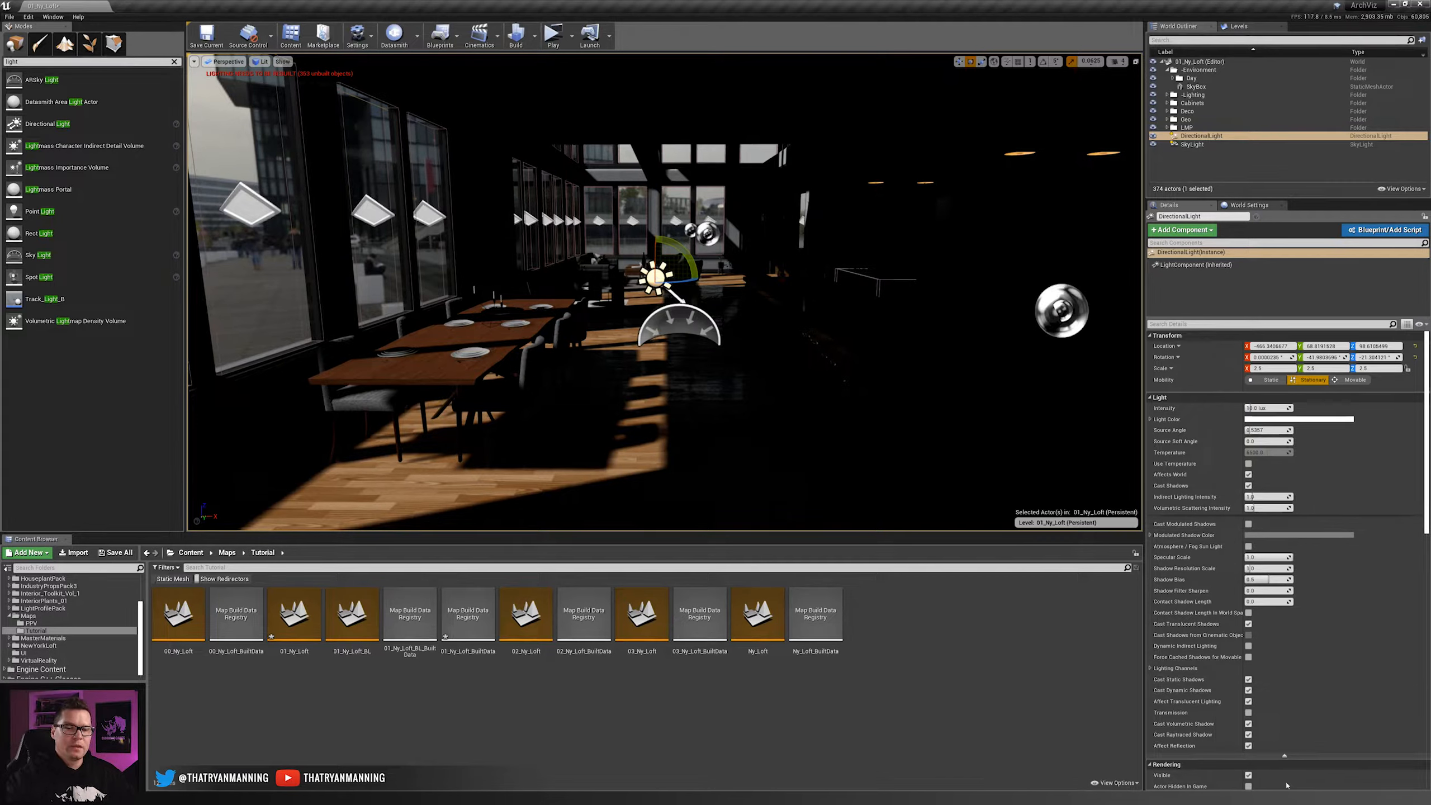
{"action": "left_click", "coordinate": [1284, 755]}
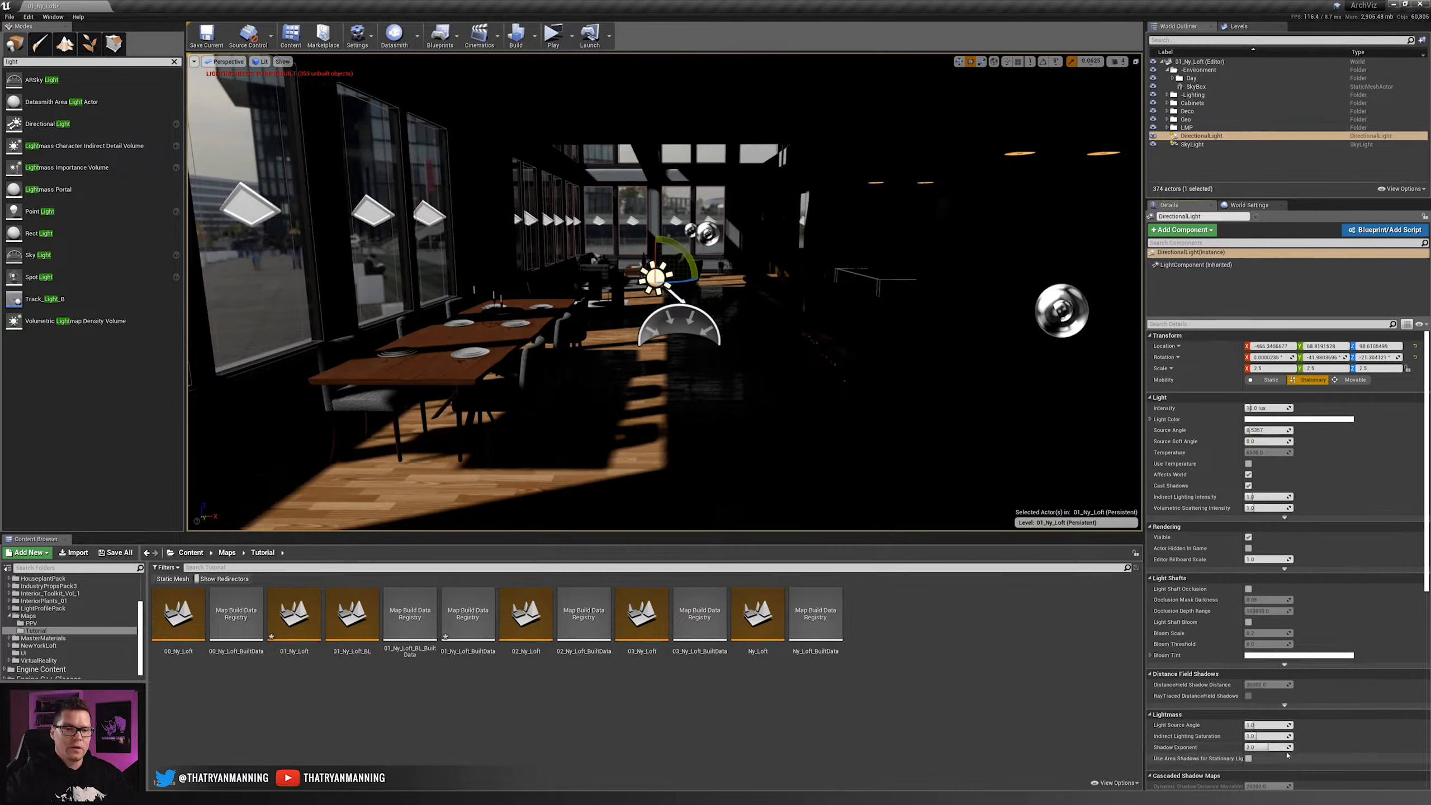
{"action": "left_click", "coordinate": [1283, 518]}
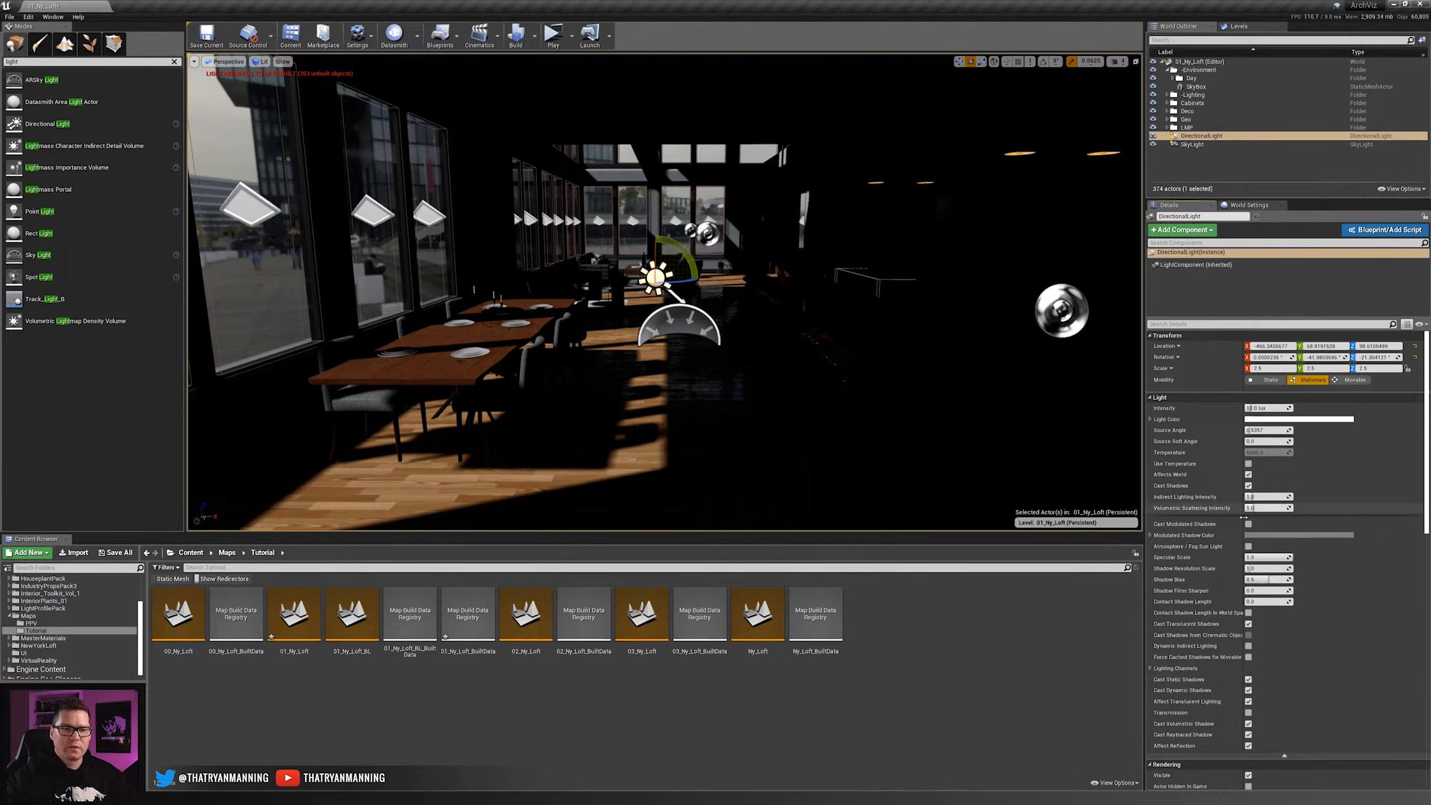
{"action": "left_click", "coordinate": [1285, 755]}
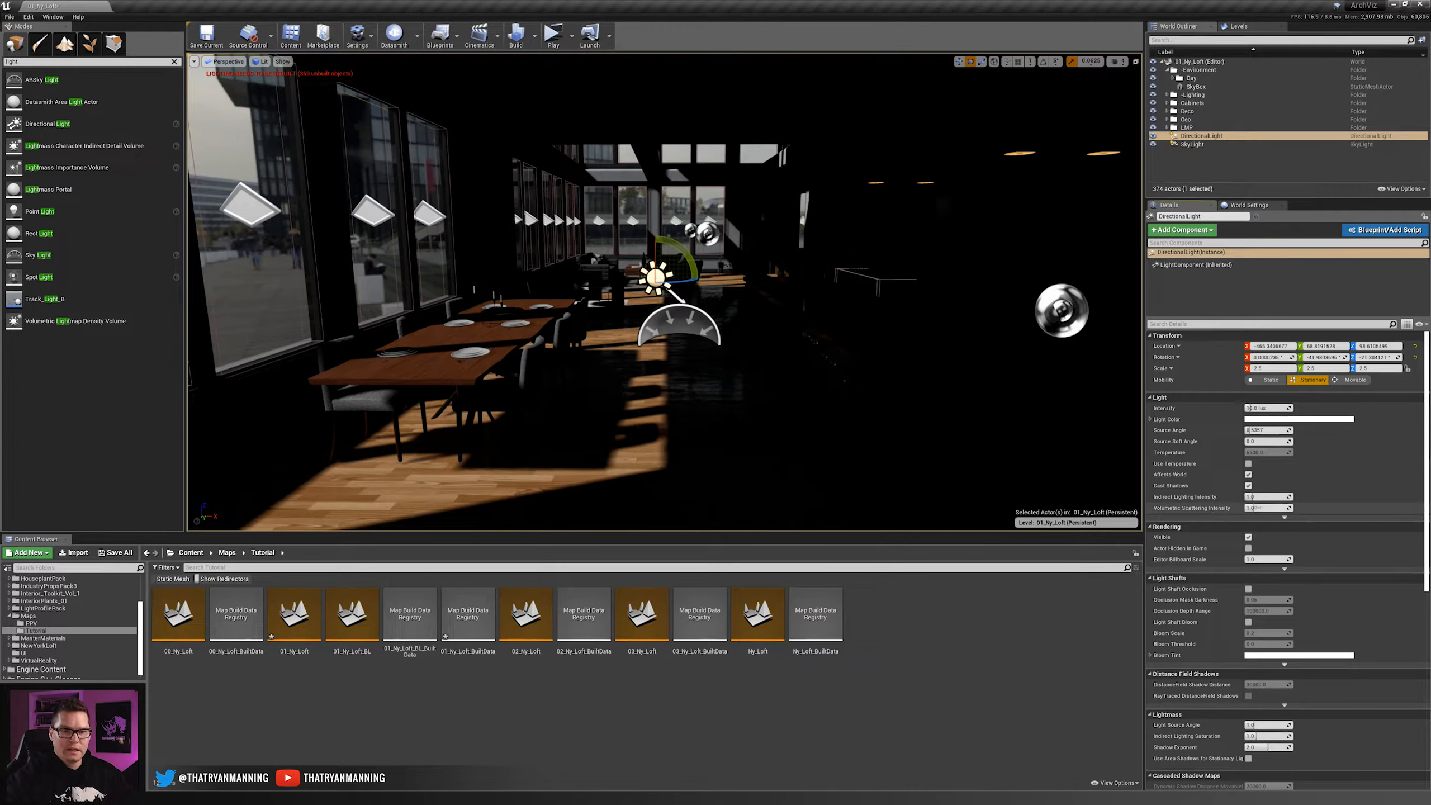
{"action": "left_click", "coordinate": [1284, 518]}
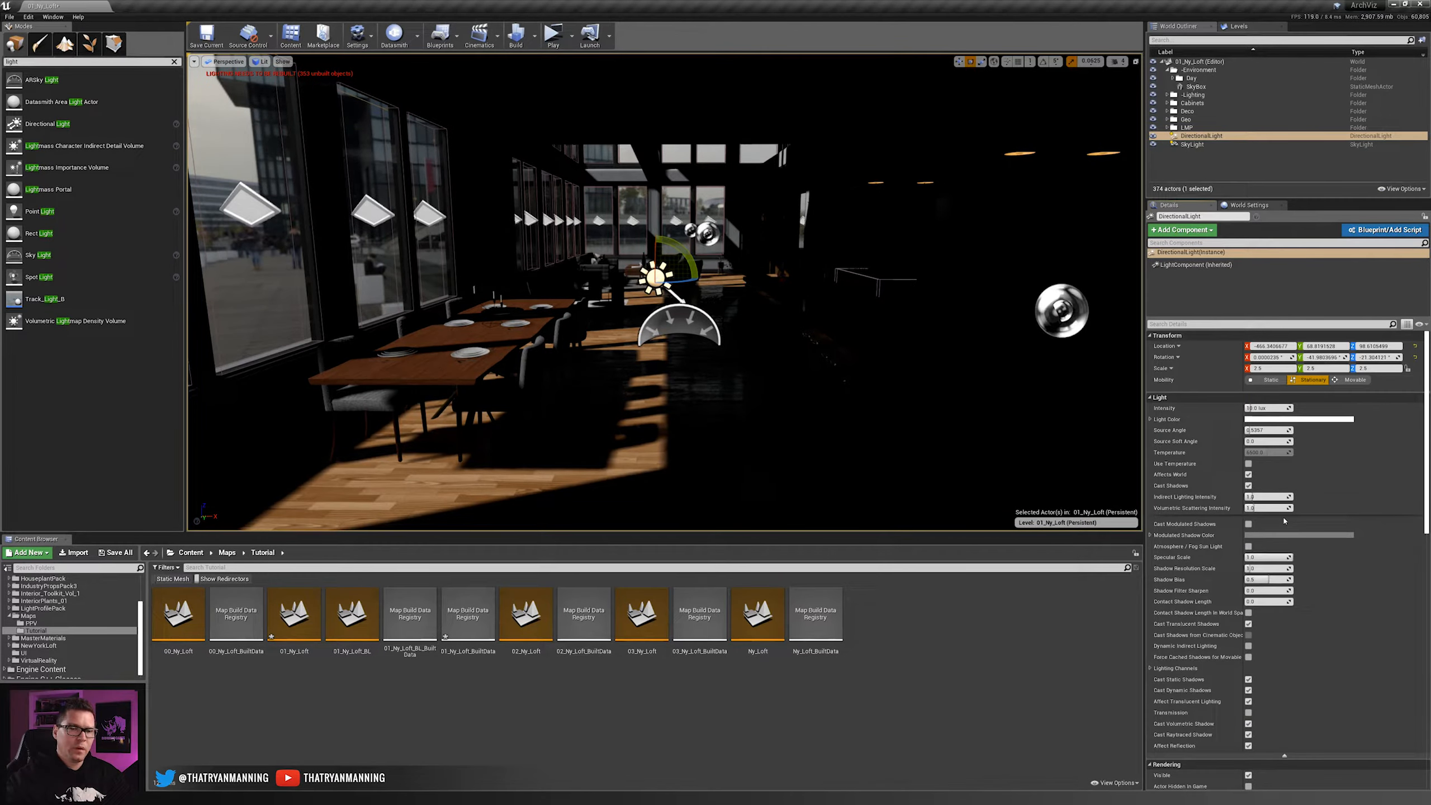
{"action": "scroll", "coordinate": [1284, 520], "scroll_direction": "down", "scroll_amount": 1}
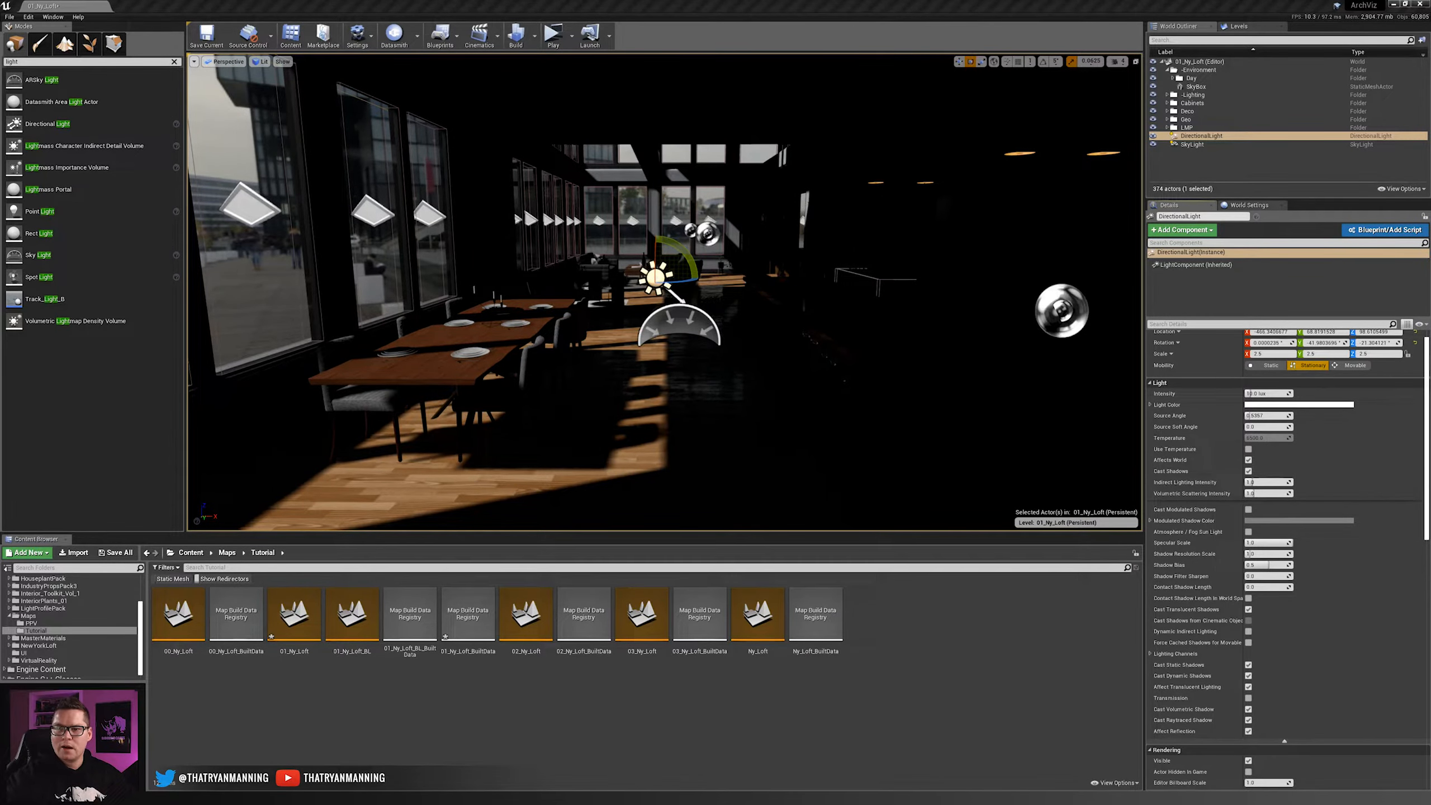
- Set the directional light's intensity to 36 lux
{"action": "right_click_drag", "start_coordinate": [663, 266], "coordinate": [664, 298]}
{"action": "key", "text": "w"}
{"action": "left_click_drag", "start_coordinate": [1254, 393], "coordinate": [1255, 393]}
{"action": "left_click", "coordinate": [1252, 394]}
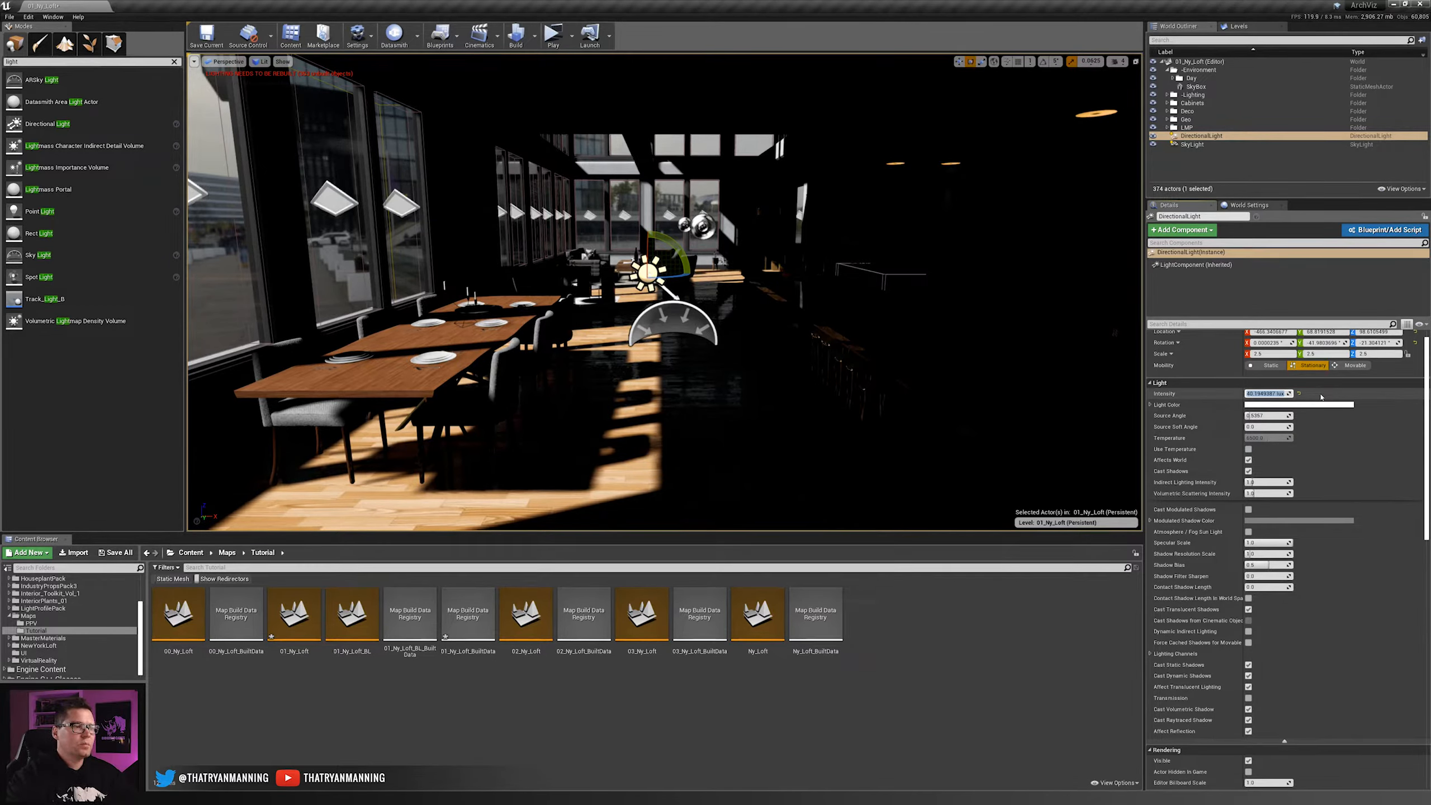
{"action": "type", "text": "31.4"}
{"action": "key", "text": "Return"}
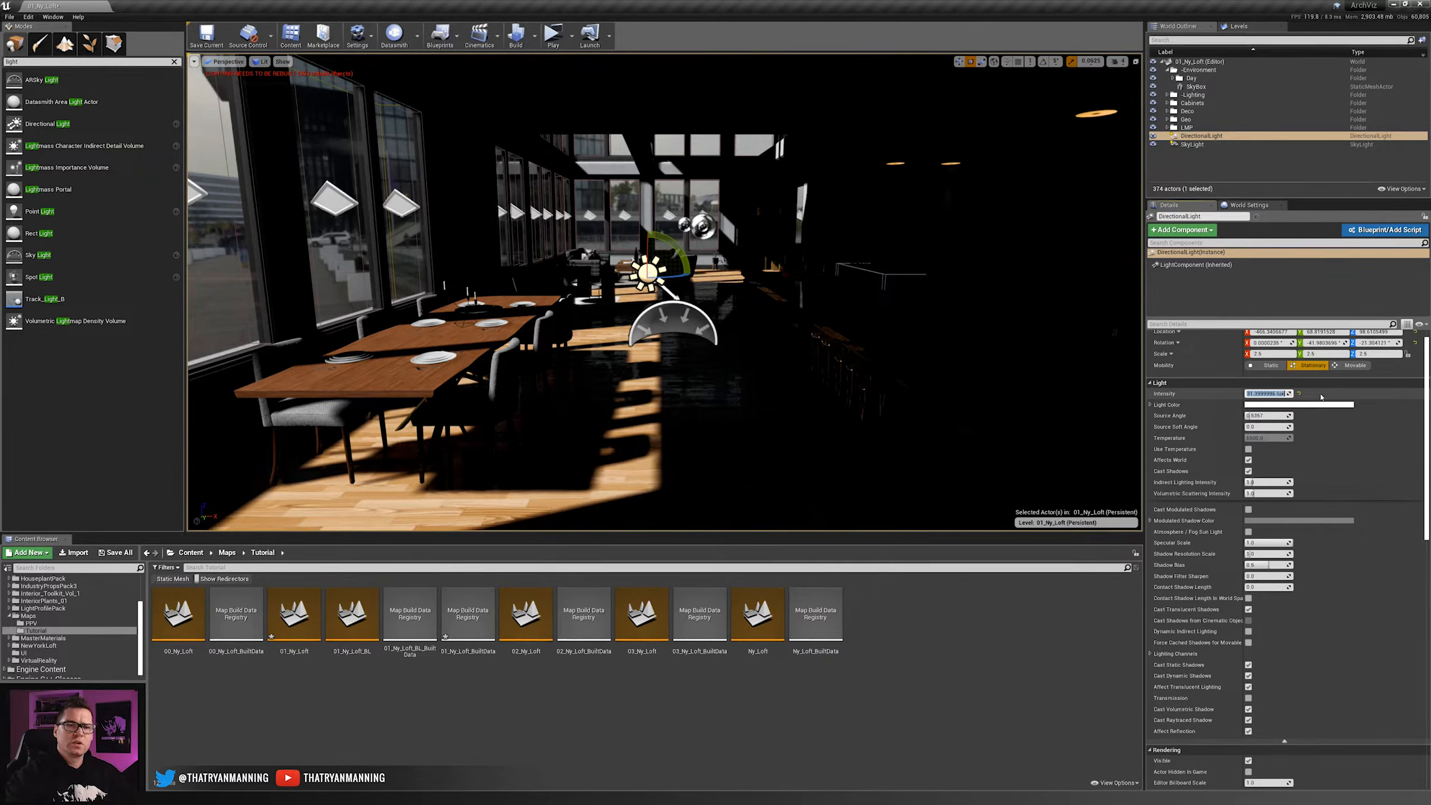
{"action": "type", "text": "36"}
{"action": "key", "text": "Return"}
{"action": "mouse_move", "coordinate": [361, 375]}
{"action": "right_mouse_down"}
{"action": "mouse_move", "coordinate": [344, 399]}
{"action": "mouse_move", "coordinate": [360, 390]}
{"action": "right_mouse_up"}
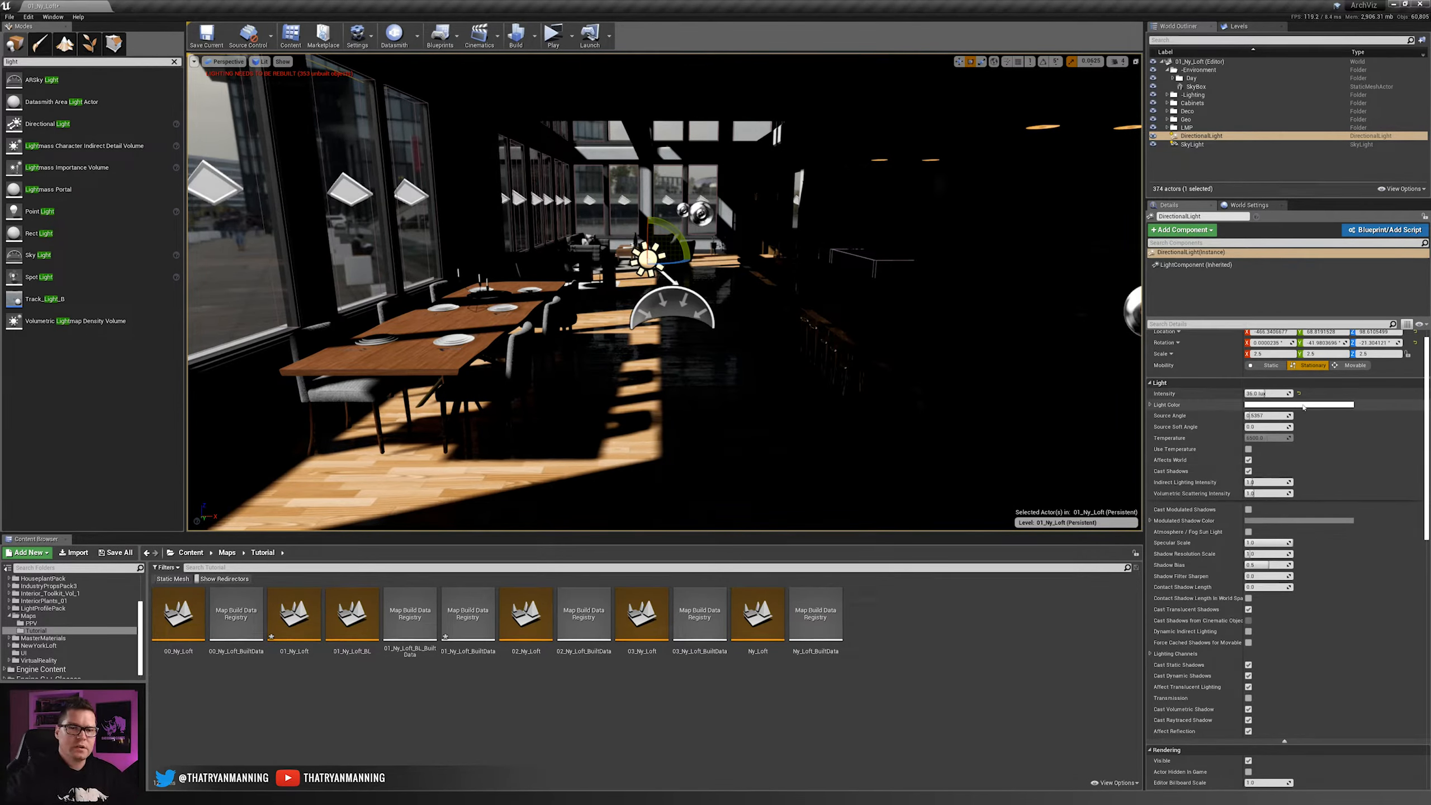
- Try a pale cyan light color on the directional light and cancel the color change
{"action": "left_click", "coordinate": [1300, 405]}
{"action": "left_click_drag", "start_coordinate": [1169, 471], "coordinate": [1147, 498]}
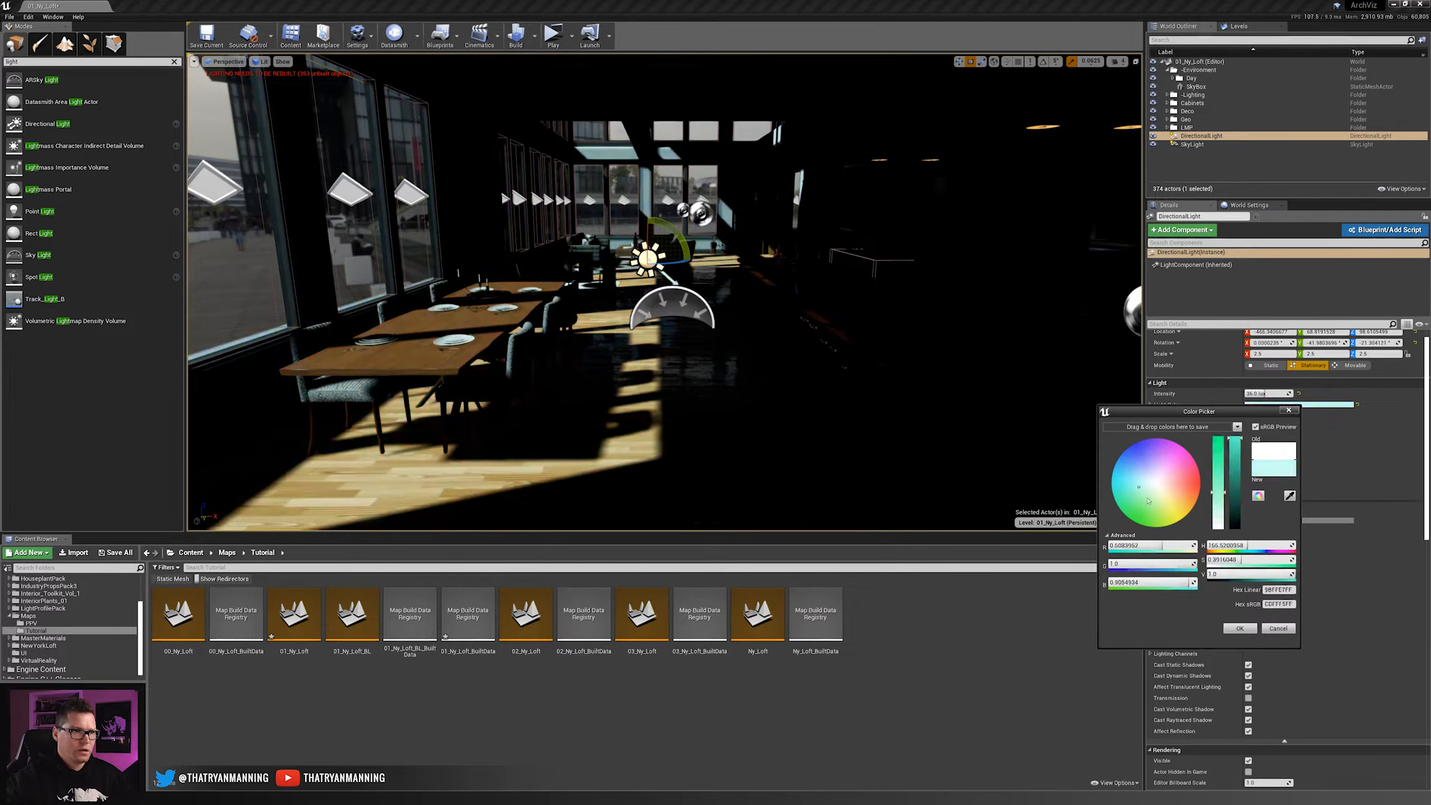
{"action": "left_click", "coordinate": [1277, 627]}
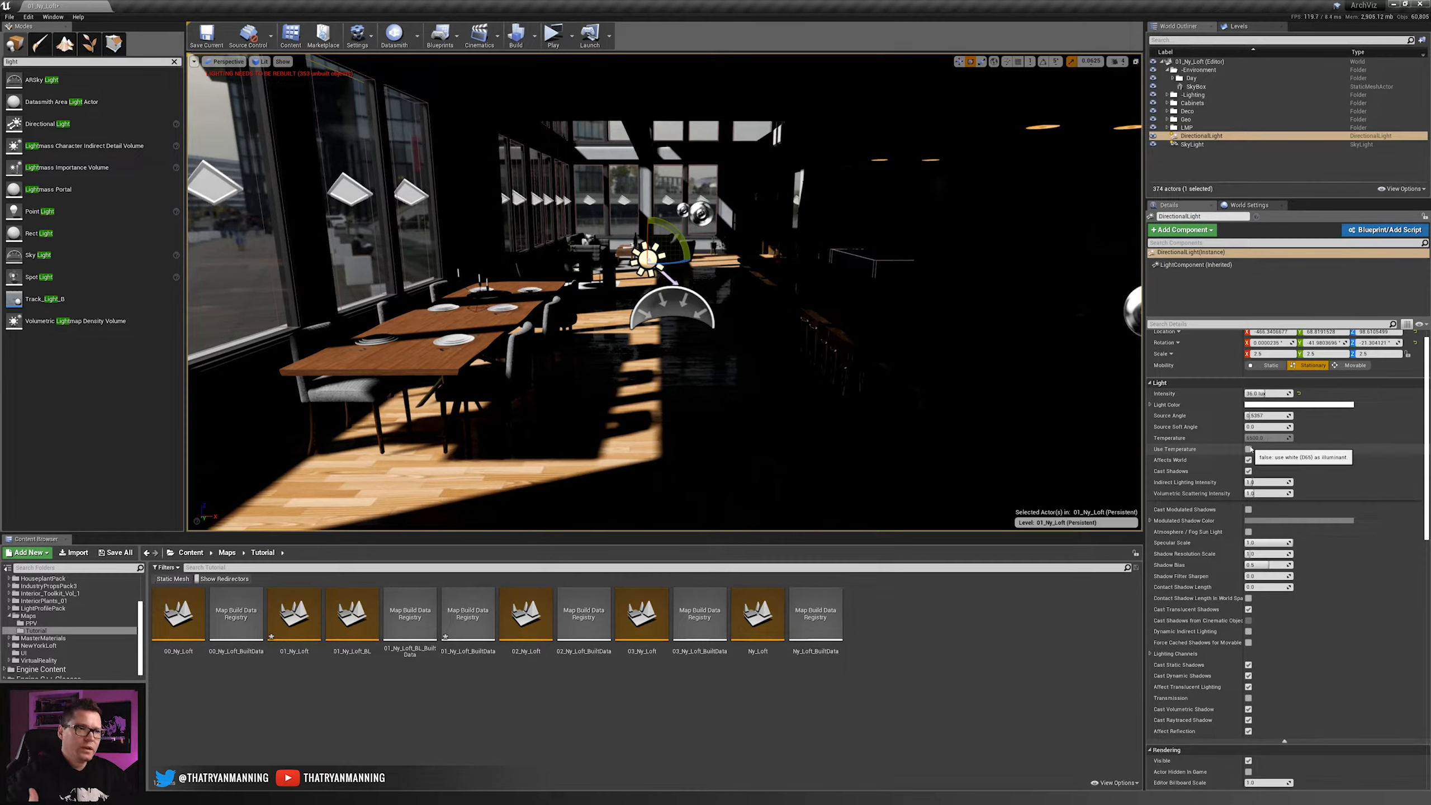
- Enable Use Temperature on the directional light and set its temperature to 4400
{"action": "left_click", "coordinate": [1248, 449]}
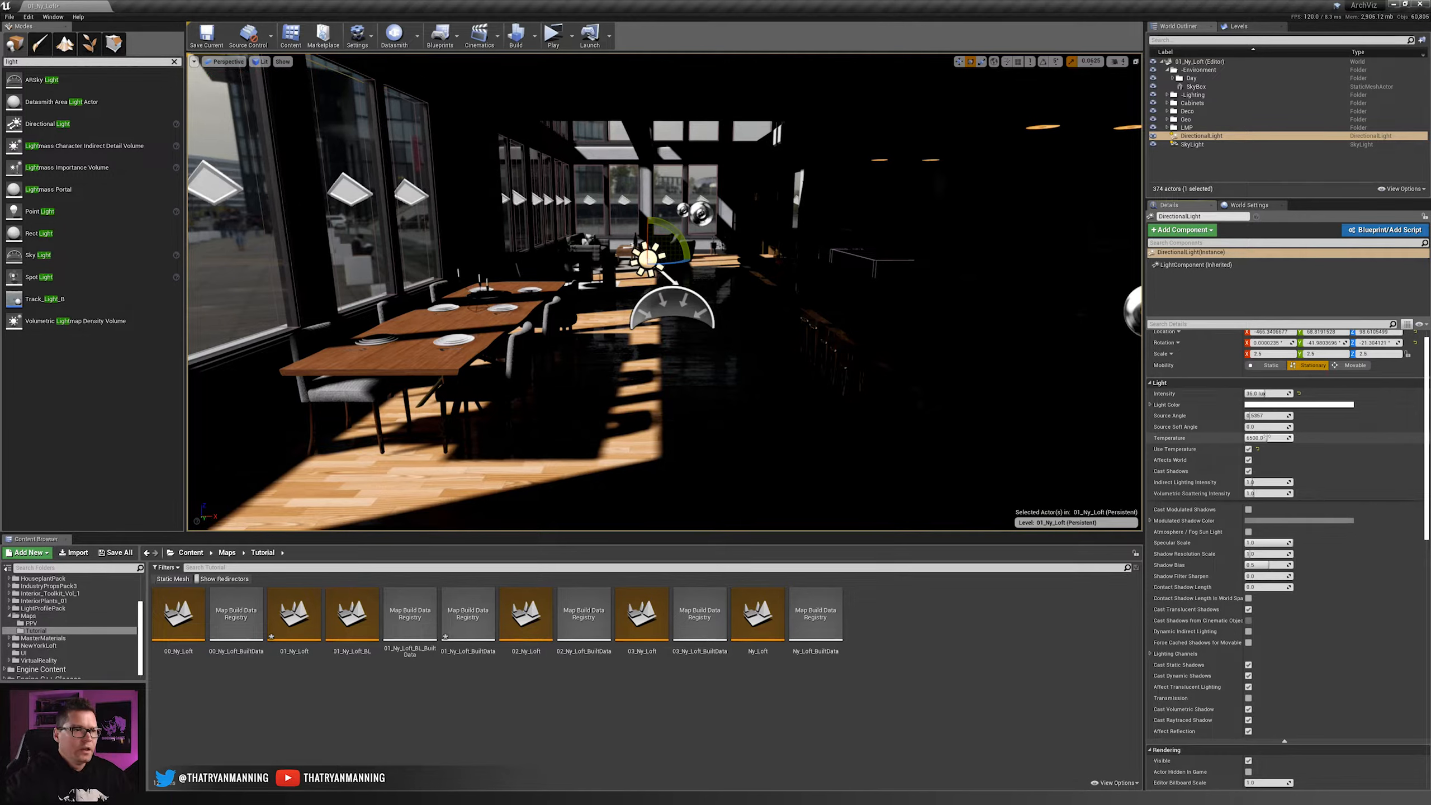
{"action": "left_click_drag", "start_coordinate": [1274, 437], "coordinate": [1265, 438]}
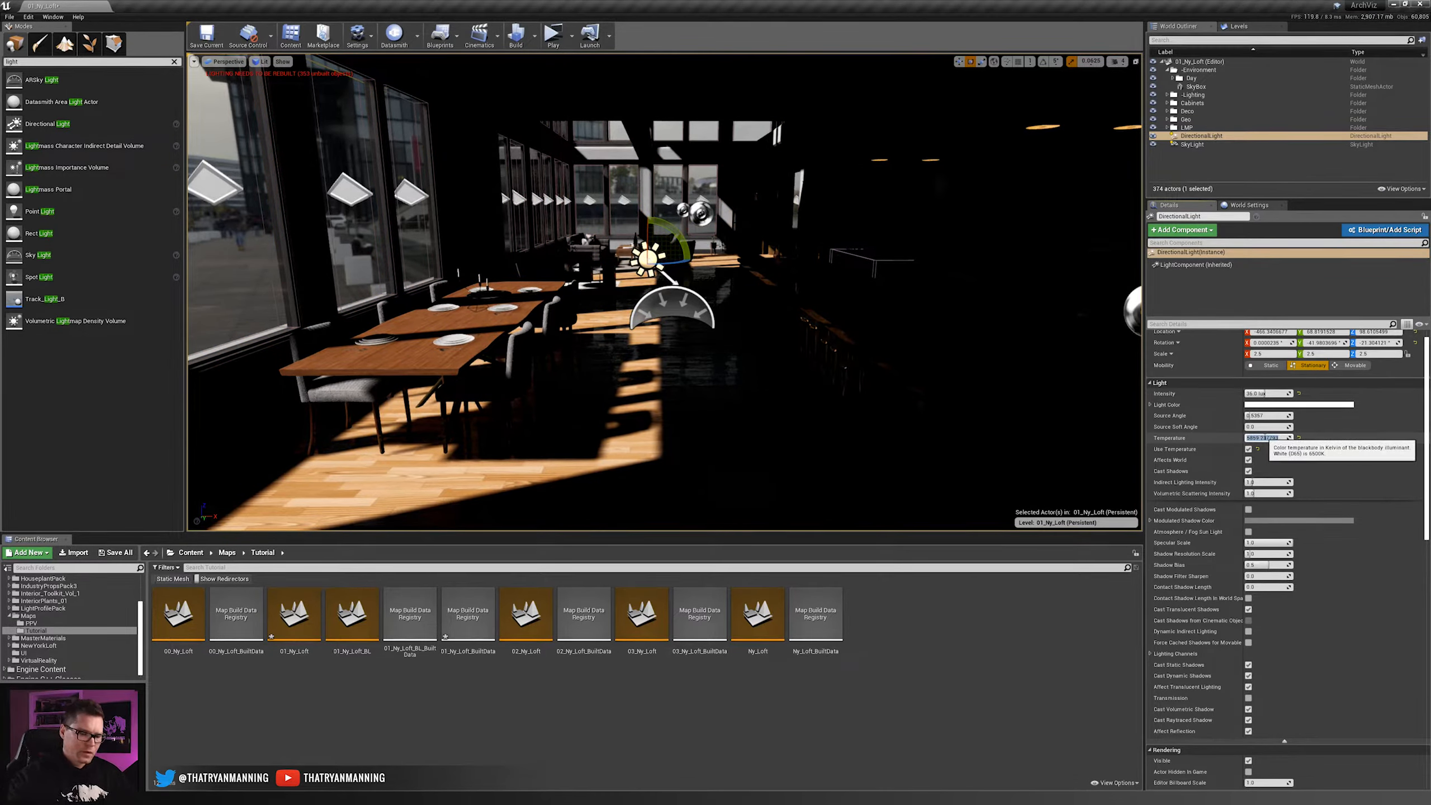
{"action": "type", "text": "4400"}
{"action": "key", "text": "Return"}
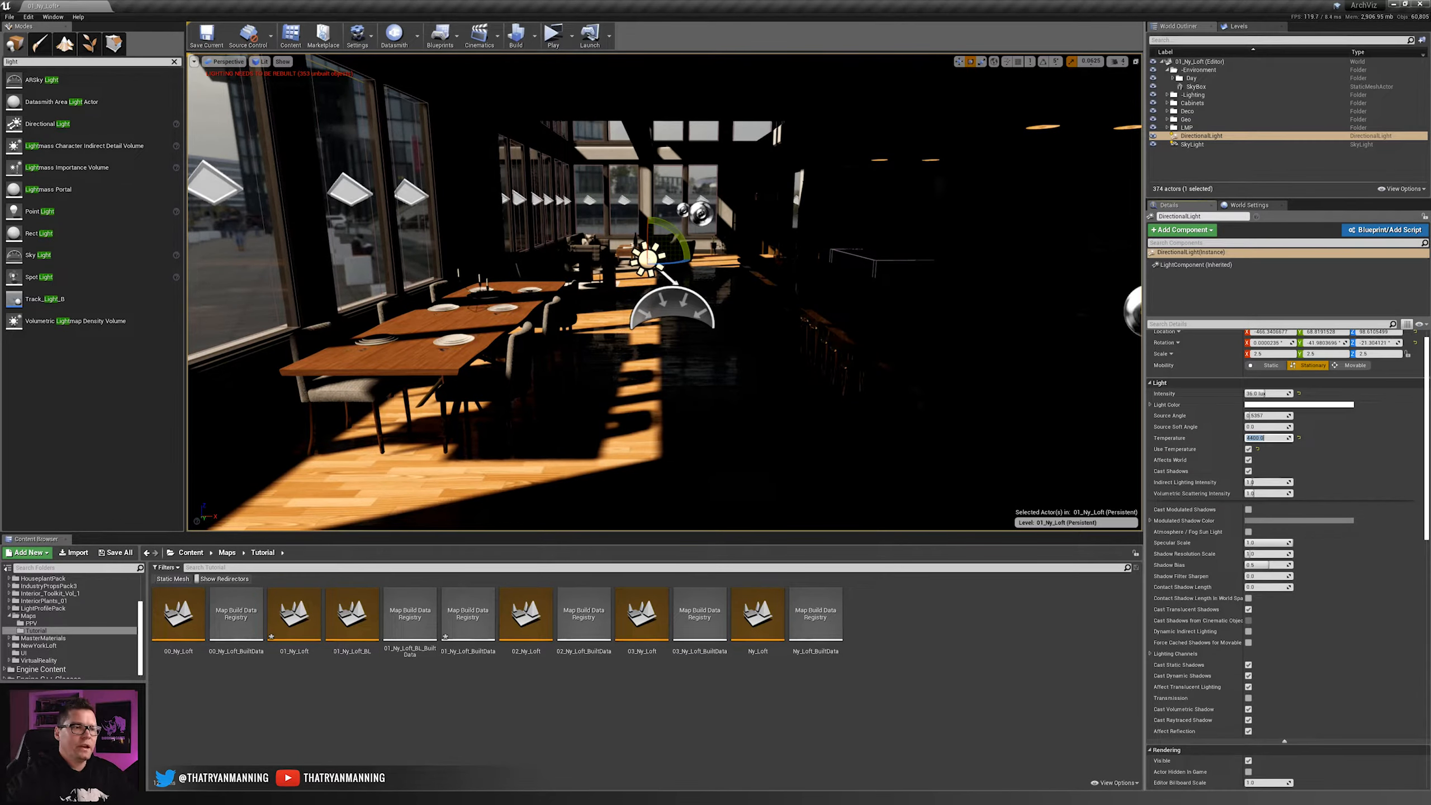
- Try a different intensity on the directional light while viewing the sunlit floor, and set it back to 36 lux
{"action": "right_click_drag", "start_coordinate": [657, 332], "coordinate": [997, 257]}
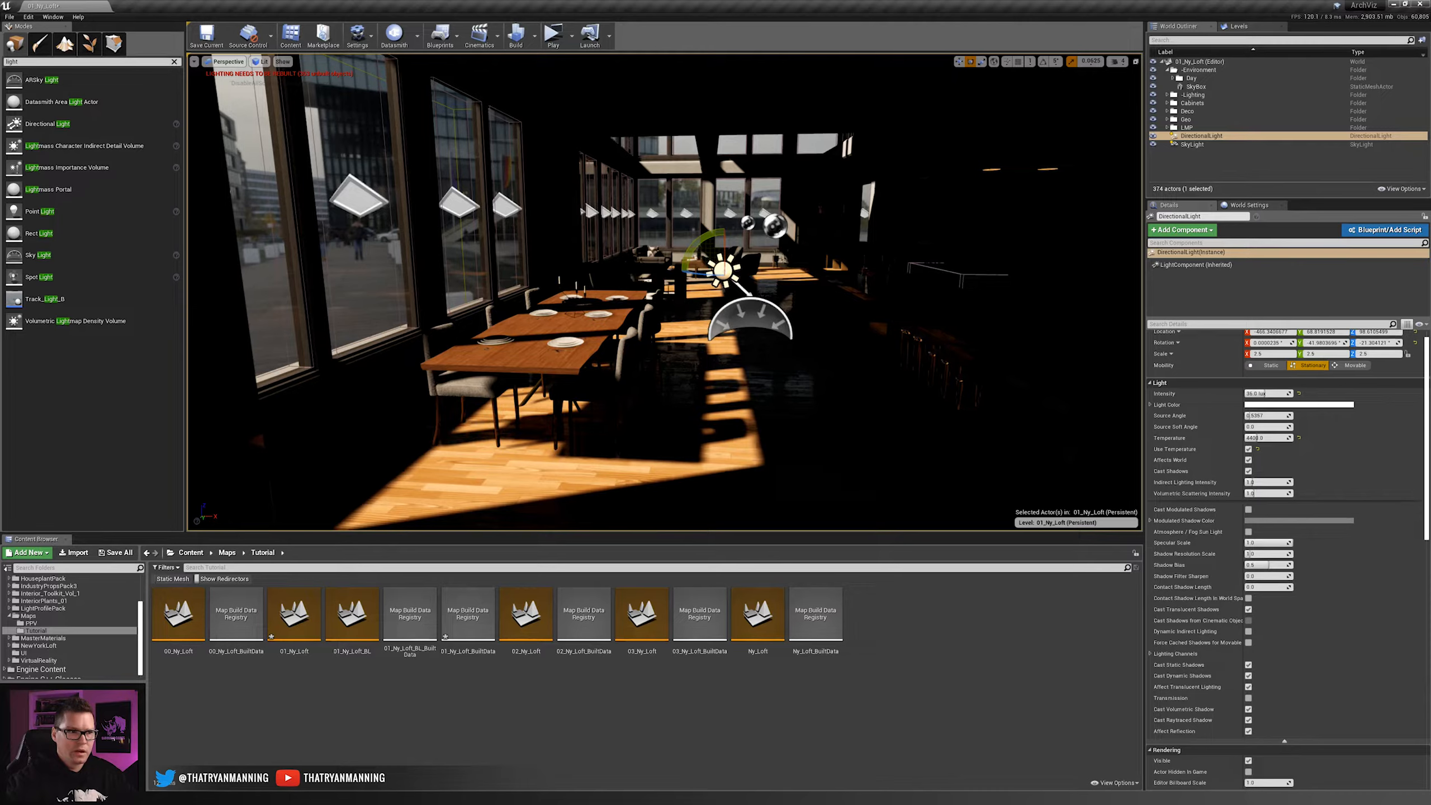
{"action": "right_click_drag", "start_coordinate": [789, 338], "coordinate": [851, 299]}
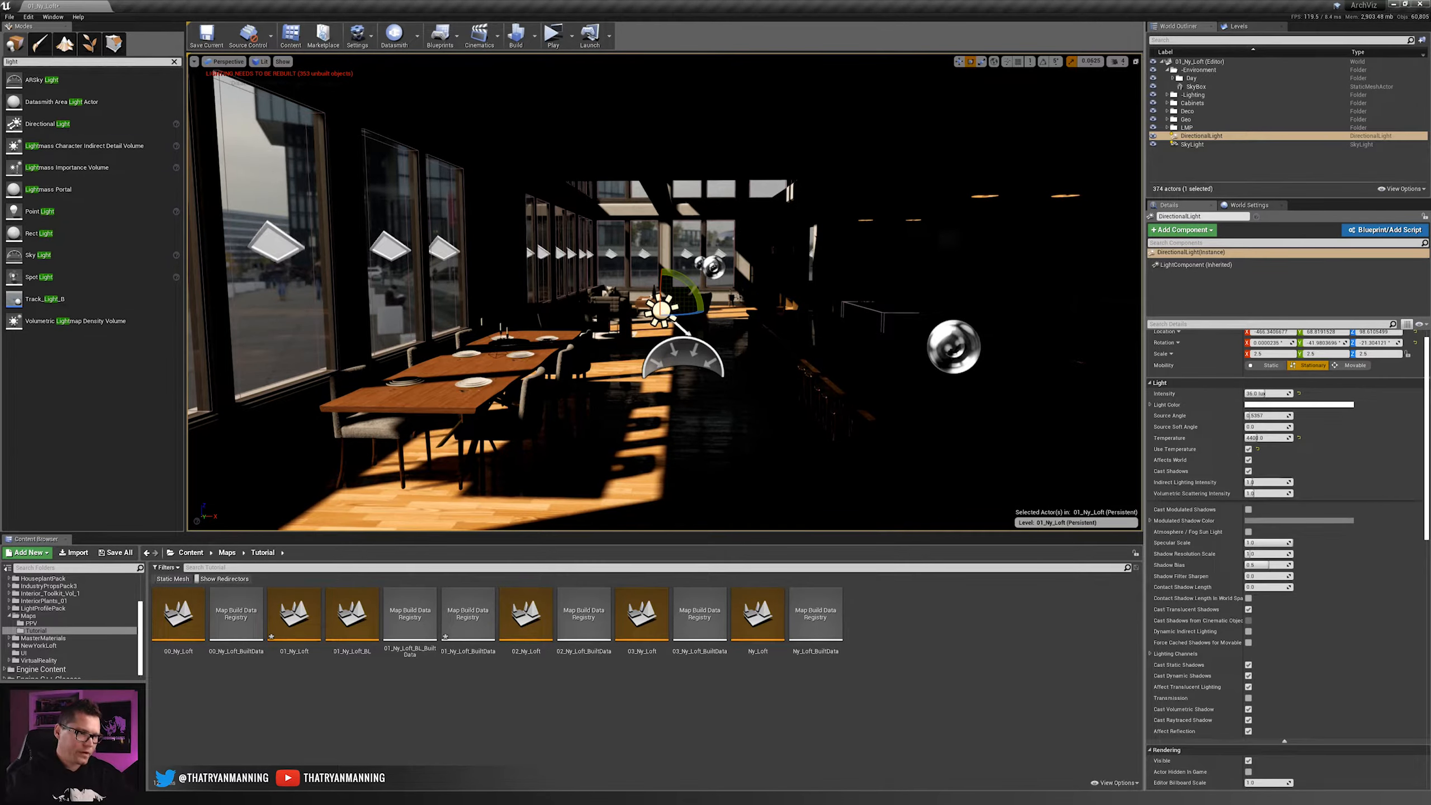
{"action": "right_click_drag", "start_coordinate": [715, 386], "coordinate": [699, 438]}
{"action": "key", "text": "w"}
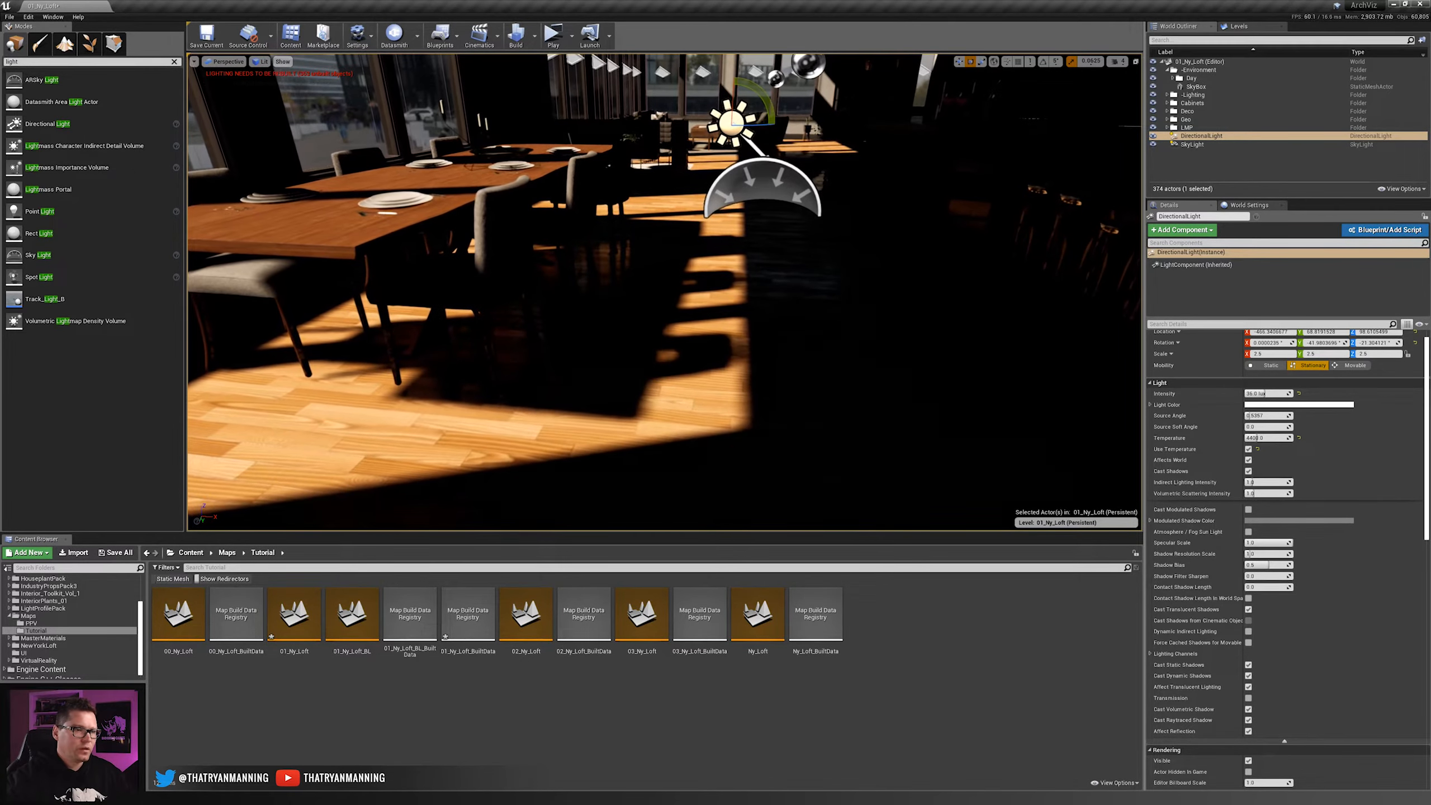
{"action": "mouse_move", "coordinate": [1262, 394]}
{"action": "left_mouse_down"}
{"action": "mouse_move", "coordinate": [1239, 394]}
{"action": "mouse_move", "coordinate": [1260, 393]}
{"action": "left_mouse_up"}
{"action": "left_click", "coordinate": [1259, 393]}
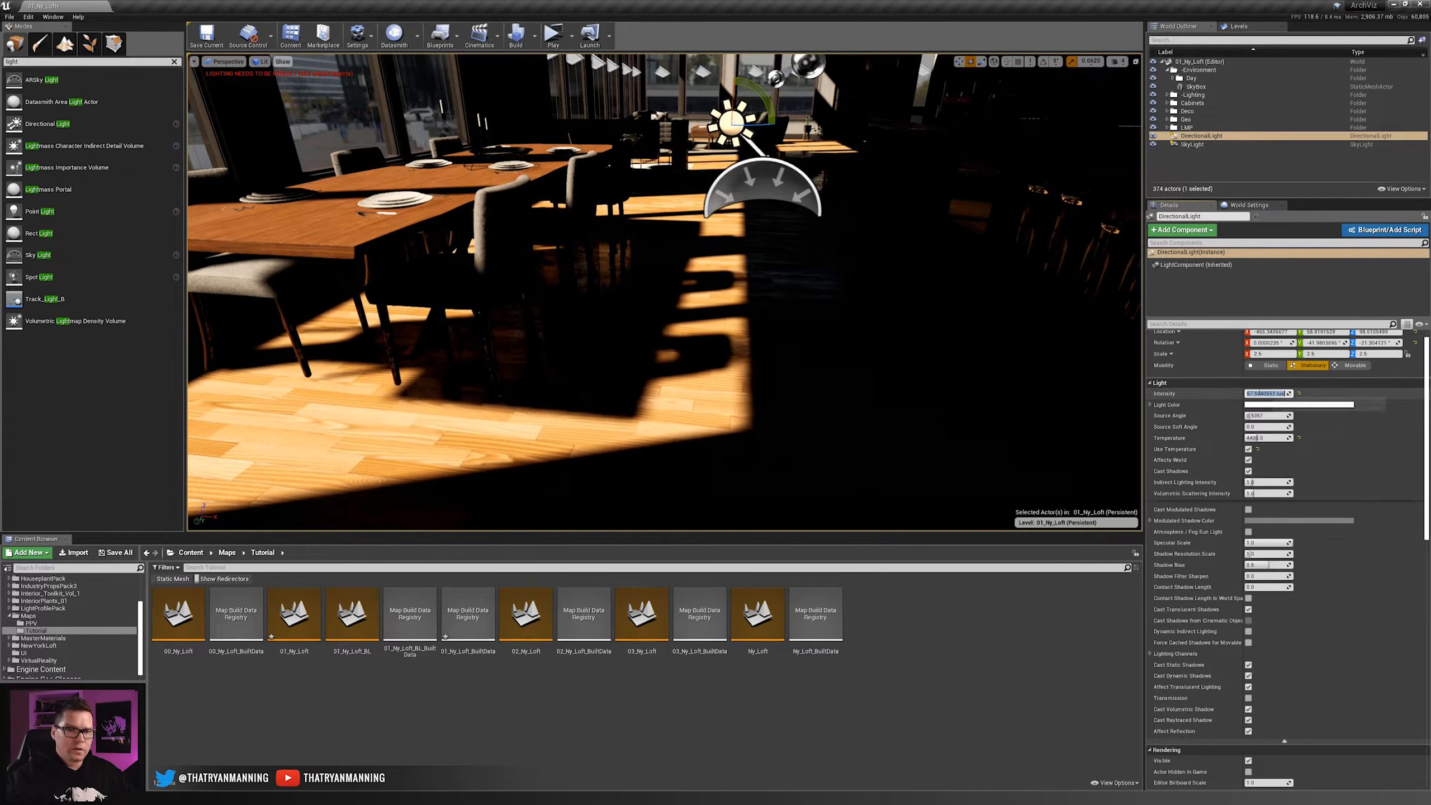
{"action": "type", "text": "36"}
{"action": "key", "text": "Return"}
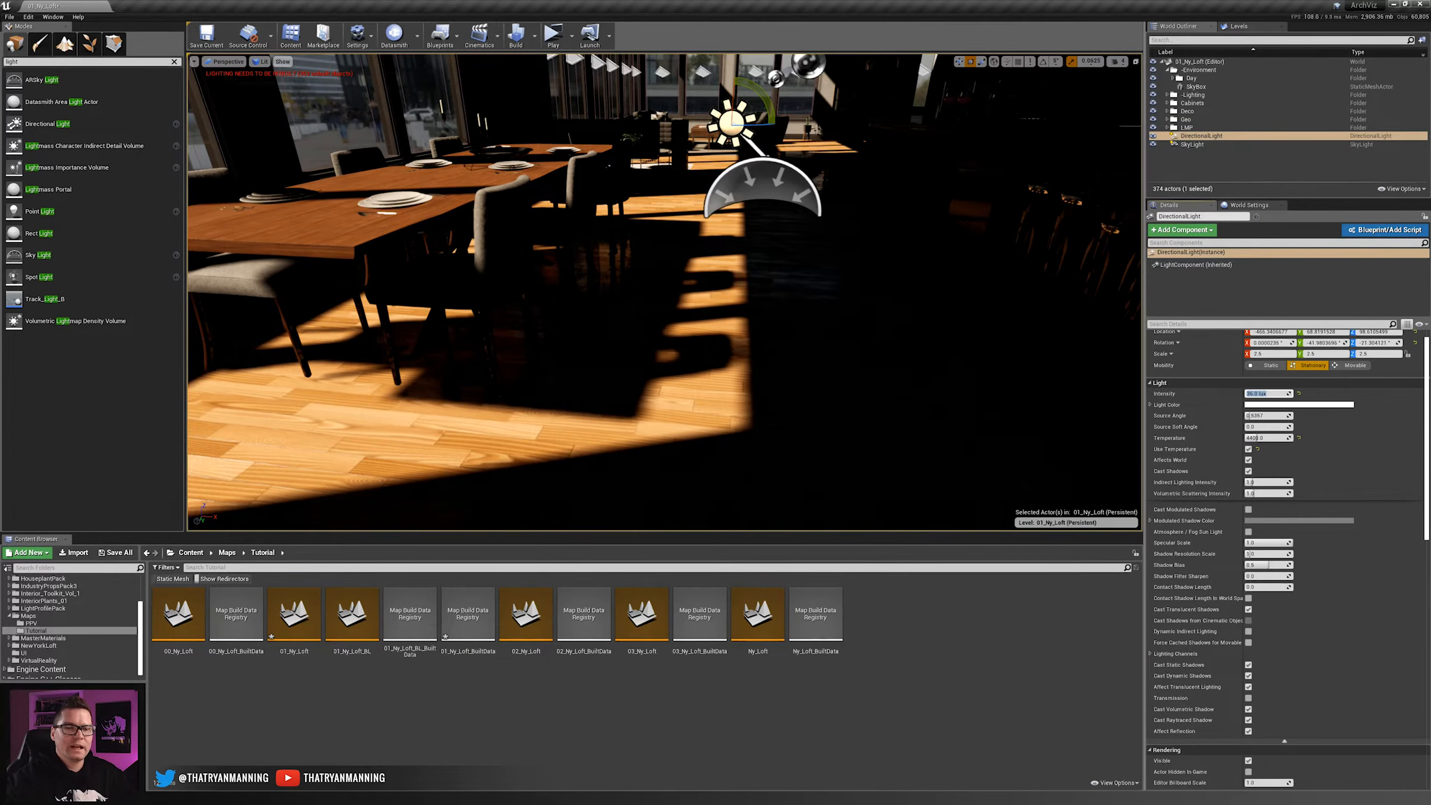
{"action": "key", "text": "s"}
{"action": "right_click_drag", "start_coordinate": [788, 395], "coordinate": [798, 319]}
{"action": "key", "text": "s"}
{"action": "key", "text": "e"}
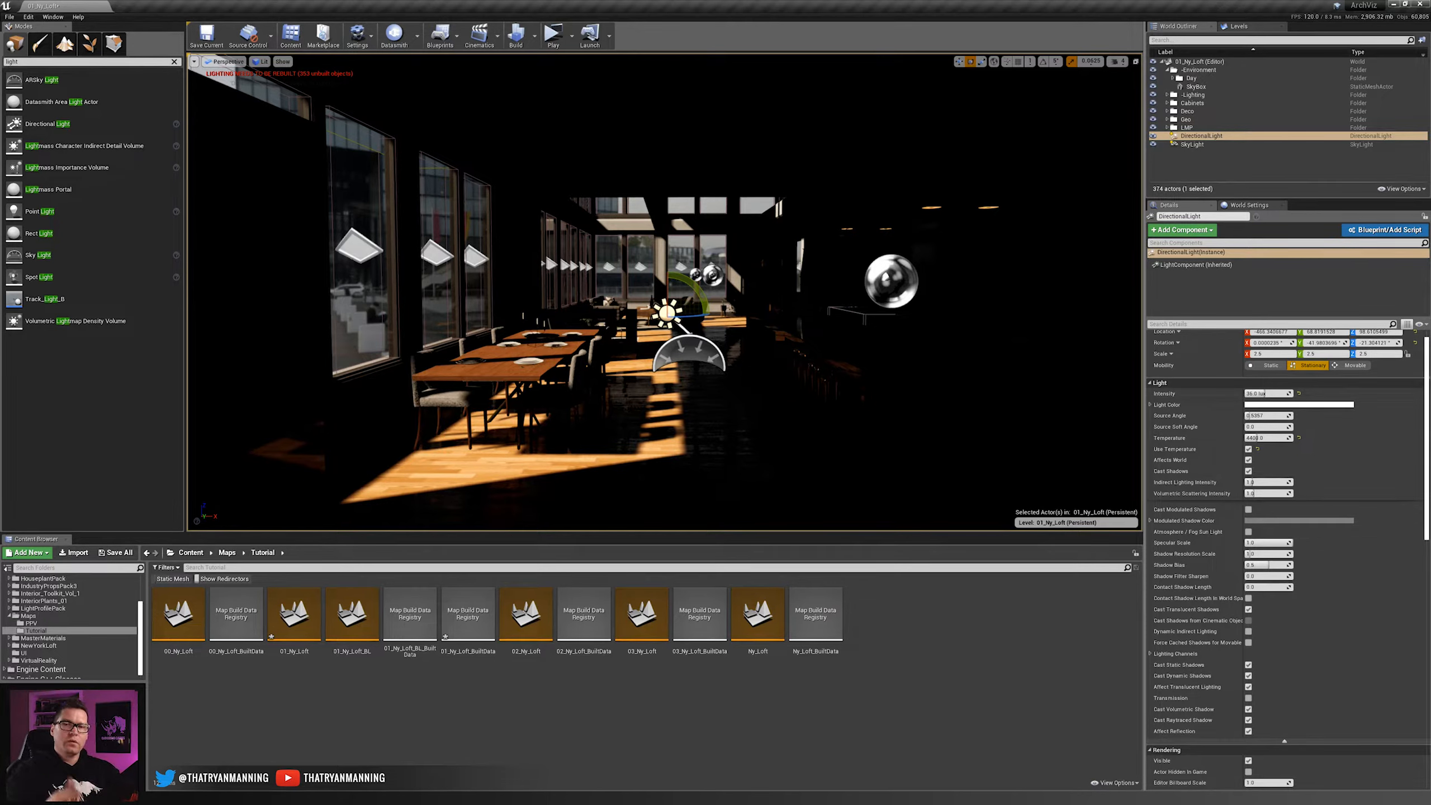
- Inspect the directional light's Indirect Lighting Intensity setting and clear the selection
{"action": "left_click", "coordinate": [1262, 483]}
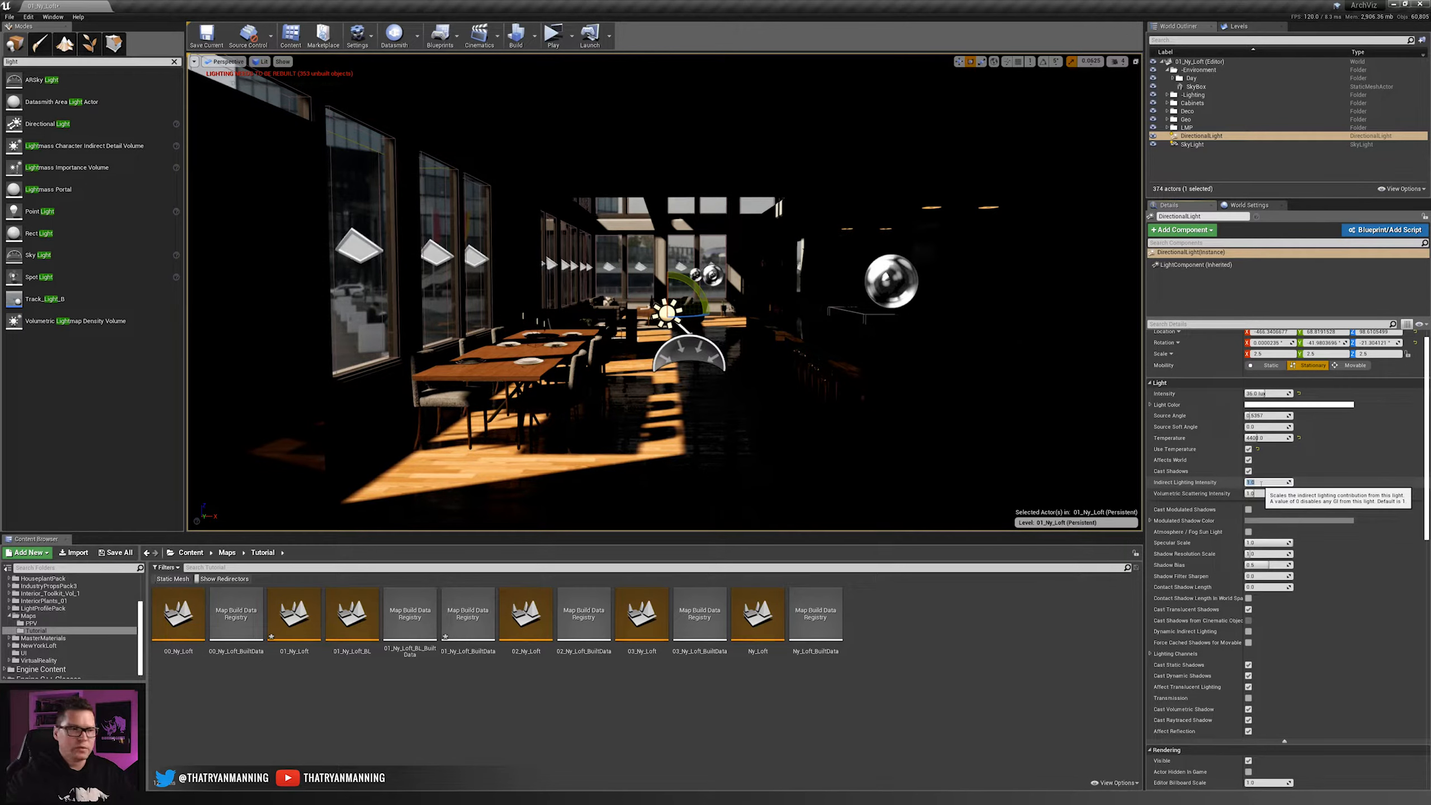
{"action": "key", "text": "w"}
{"action": "right_click_drag", "start_coordinate": [800, 332], "coordinate": [793, 344]}
{"action": "key", "text": "Escape"}
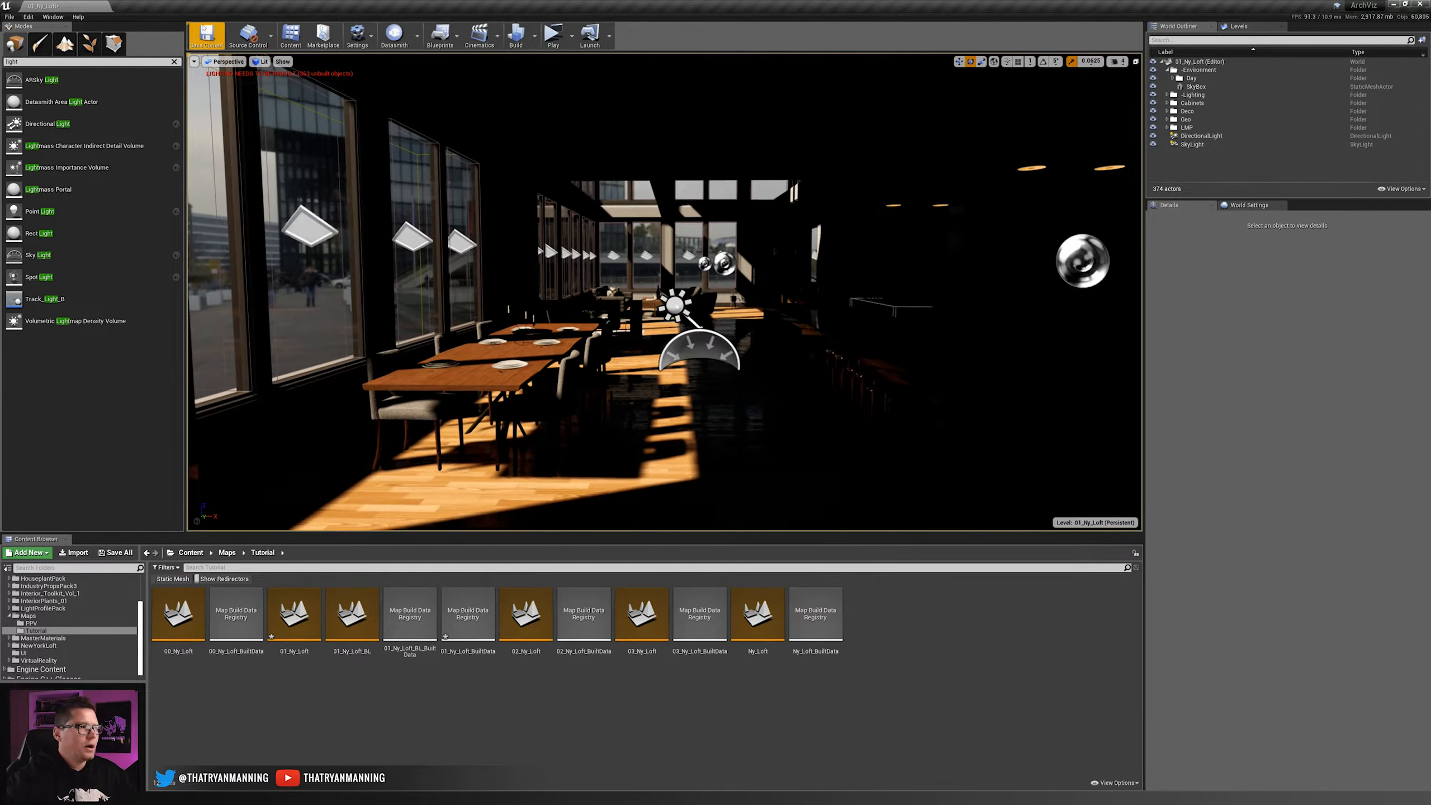
- Set the lighting build quality to Preview, check the sky and directional lights, and build only the lighting
{"action": "left_click", "coordinate": [534, 35]}
{"action": "mouse_move", "coordinate": [553, 79]}
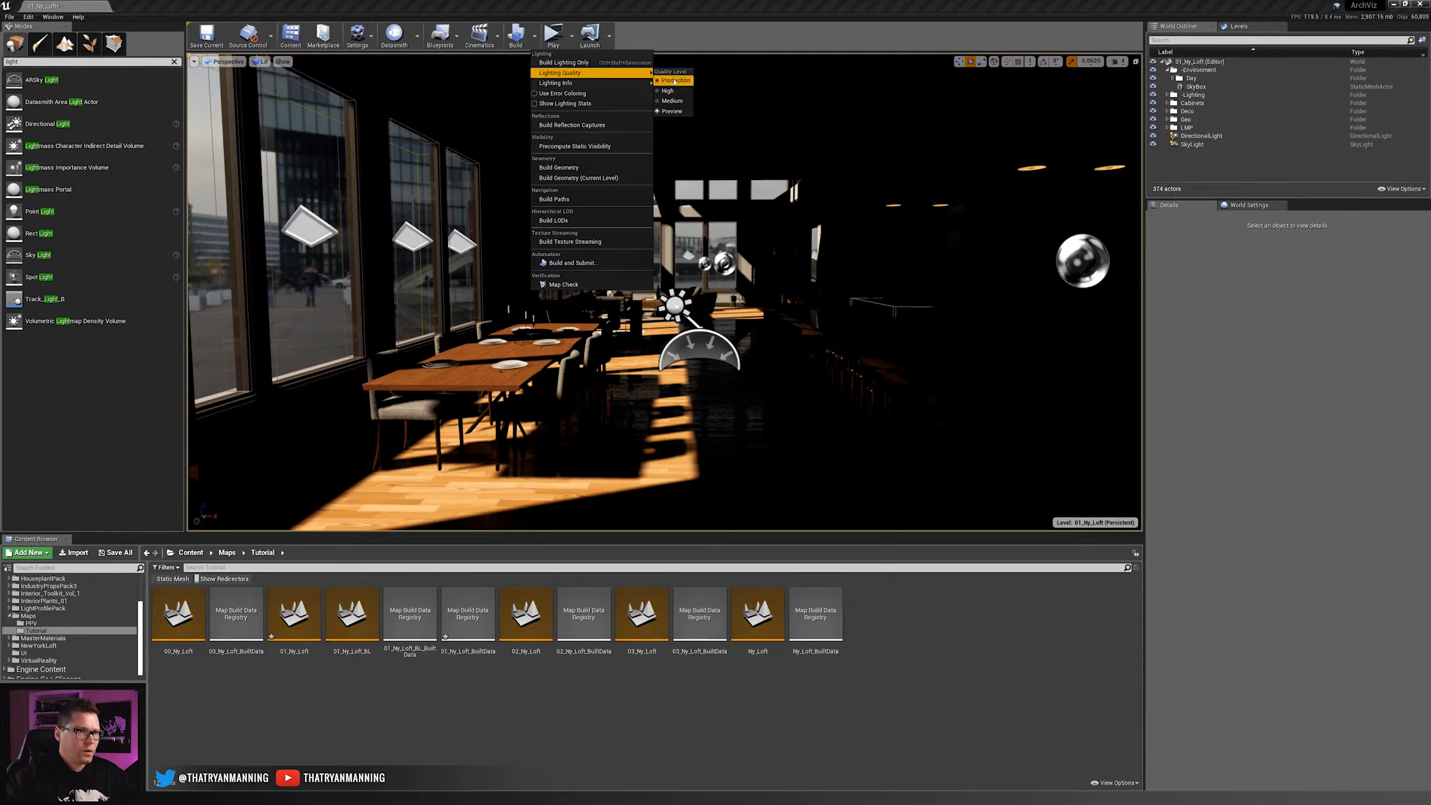
{"action": "left_click", "coordinate": [672, 112]}
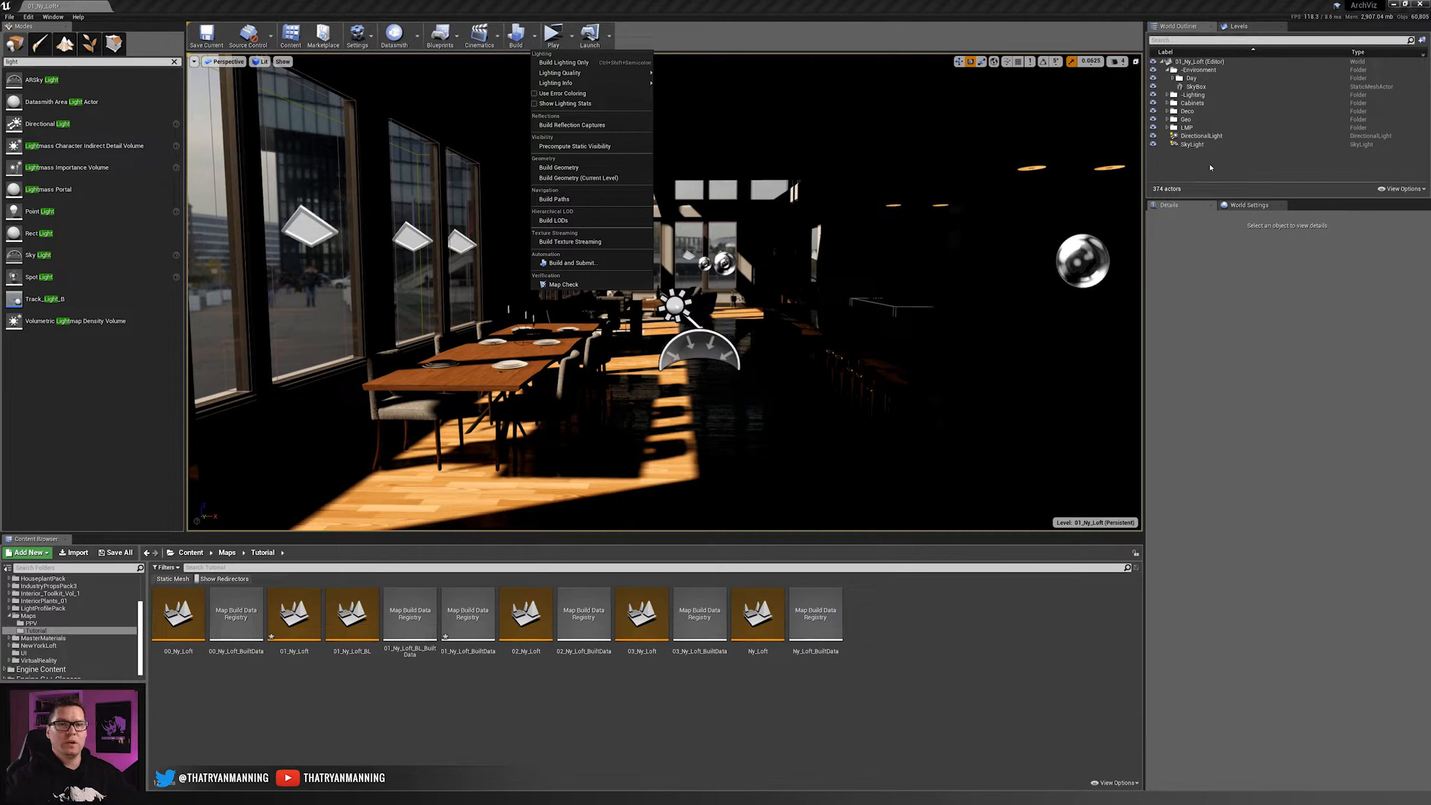
{"action": "left_click", "coordinate": [1193, 145]}
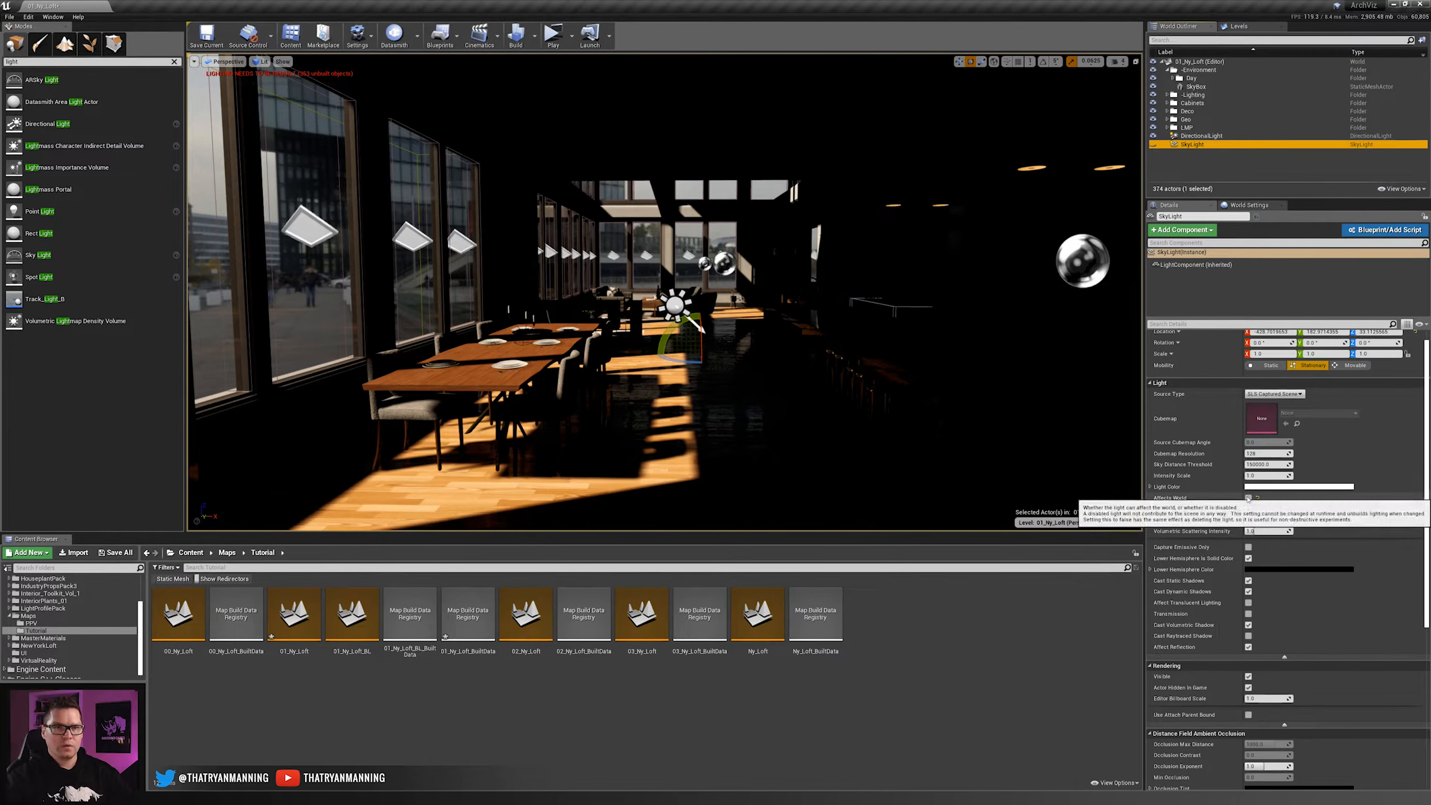
{"action": "left_click", "coordinate": [1194, 136]}
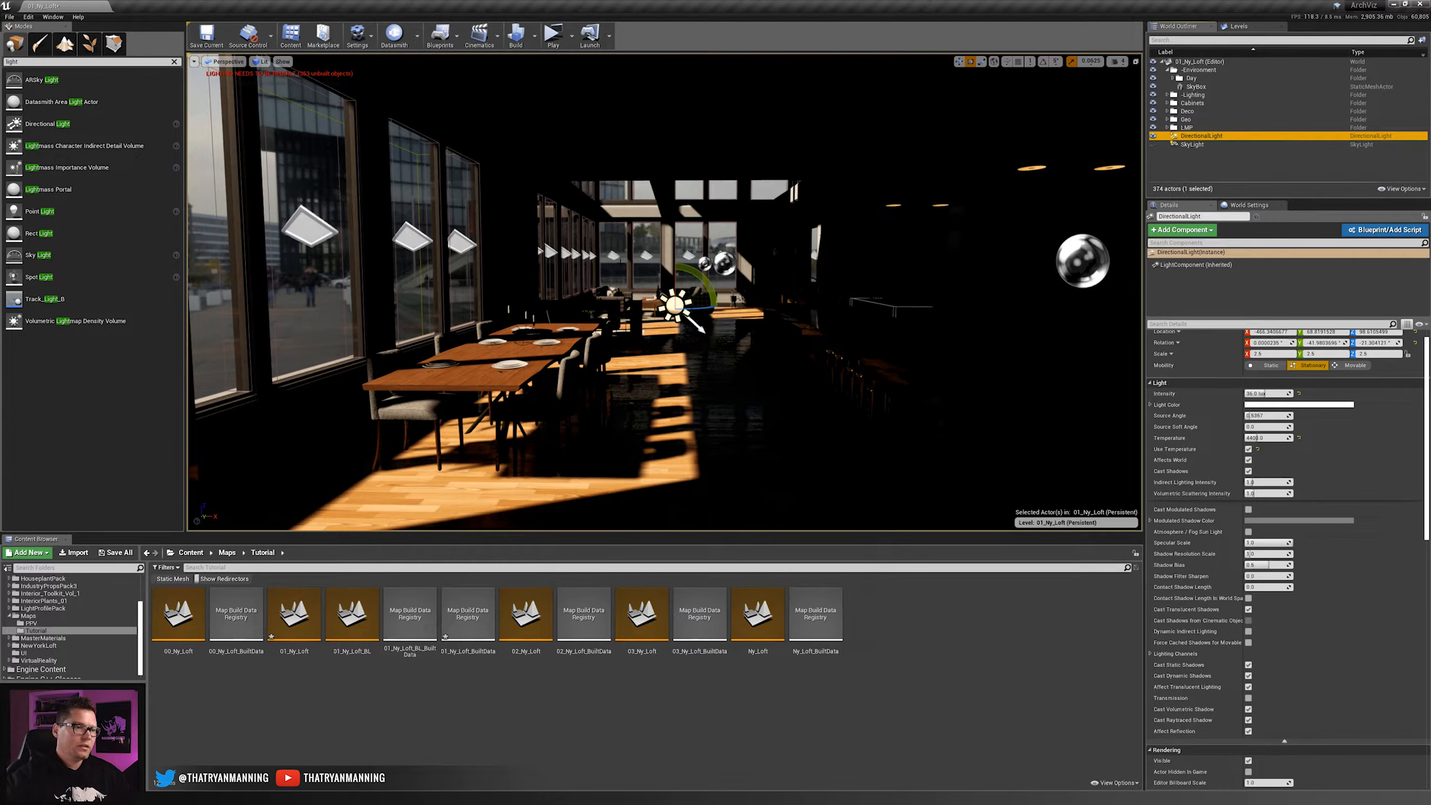
{"action": "left_click", "coordinate": [535, 35]}
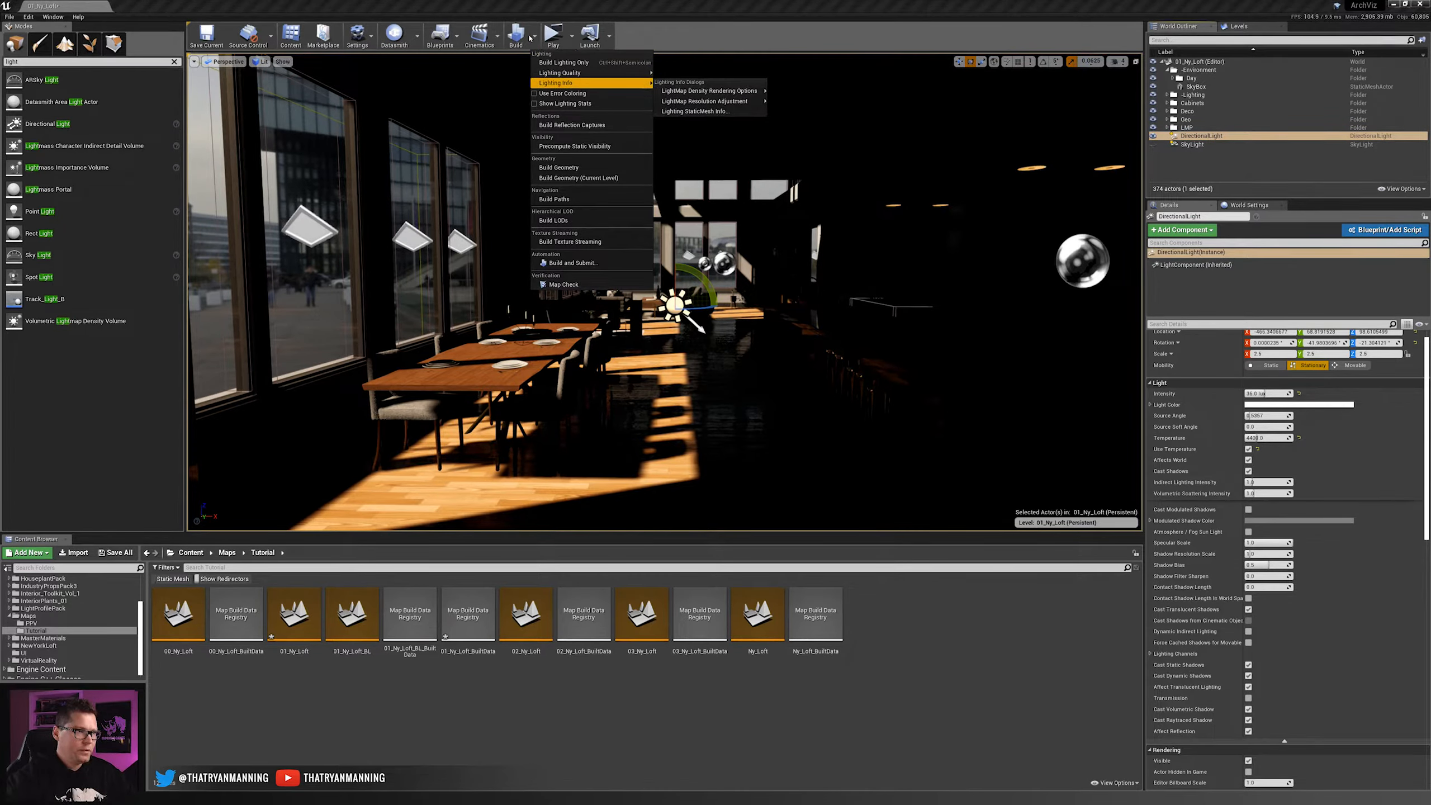
{"action": "left_click", "coordinate": [563, 62]}
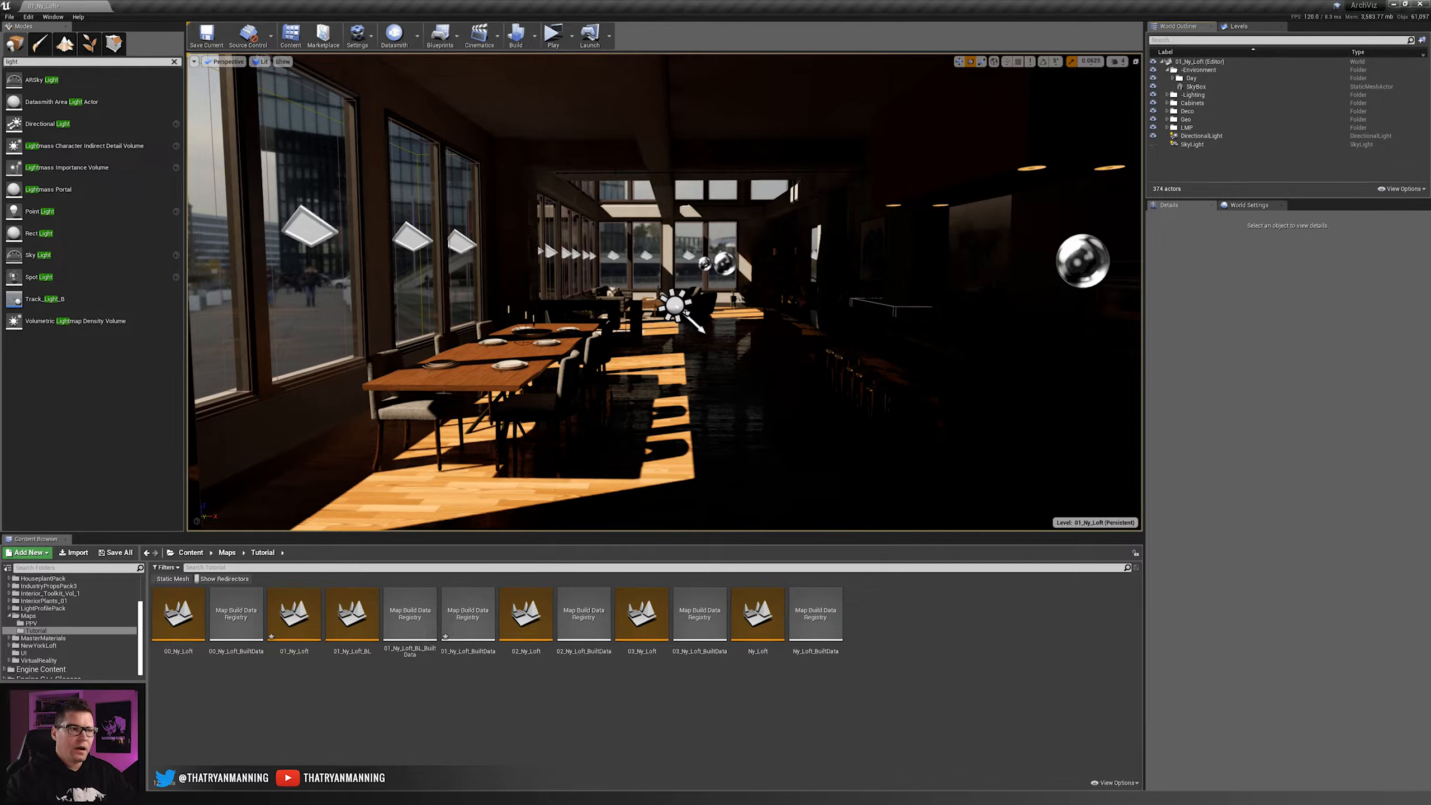
- Set the directional light's Indirect Lighting Intensity to 50 and rebuild only the lighting
{"action": "left_click", "coordinate": [674, 305]}
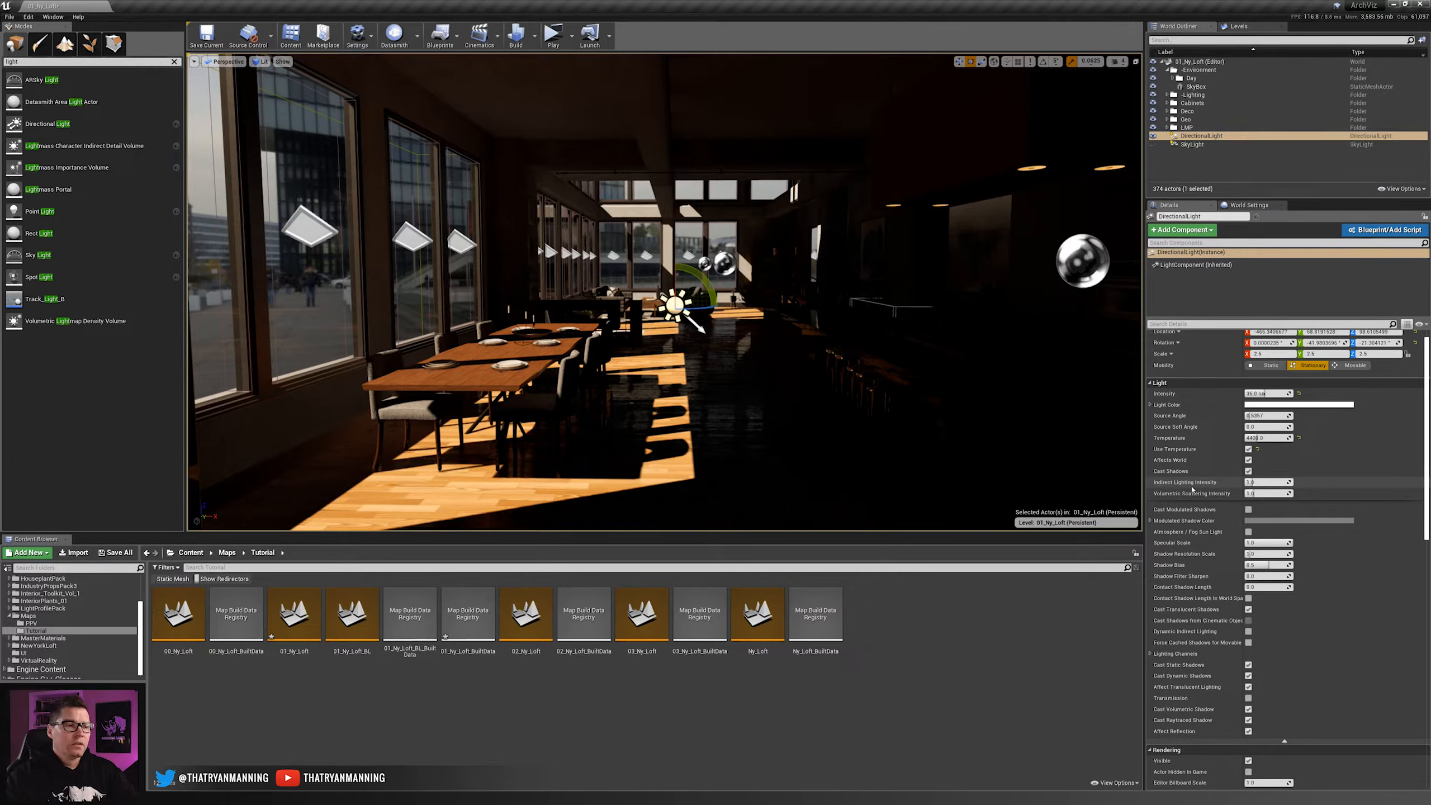
{"action": "left_click", "coordinate": [1265, 483]}
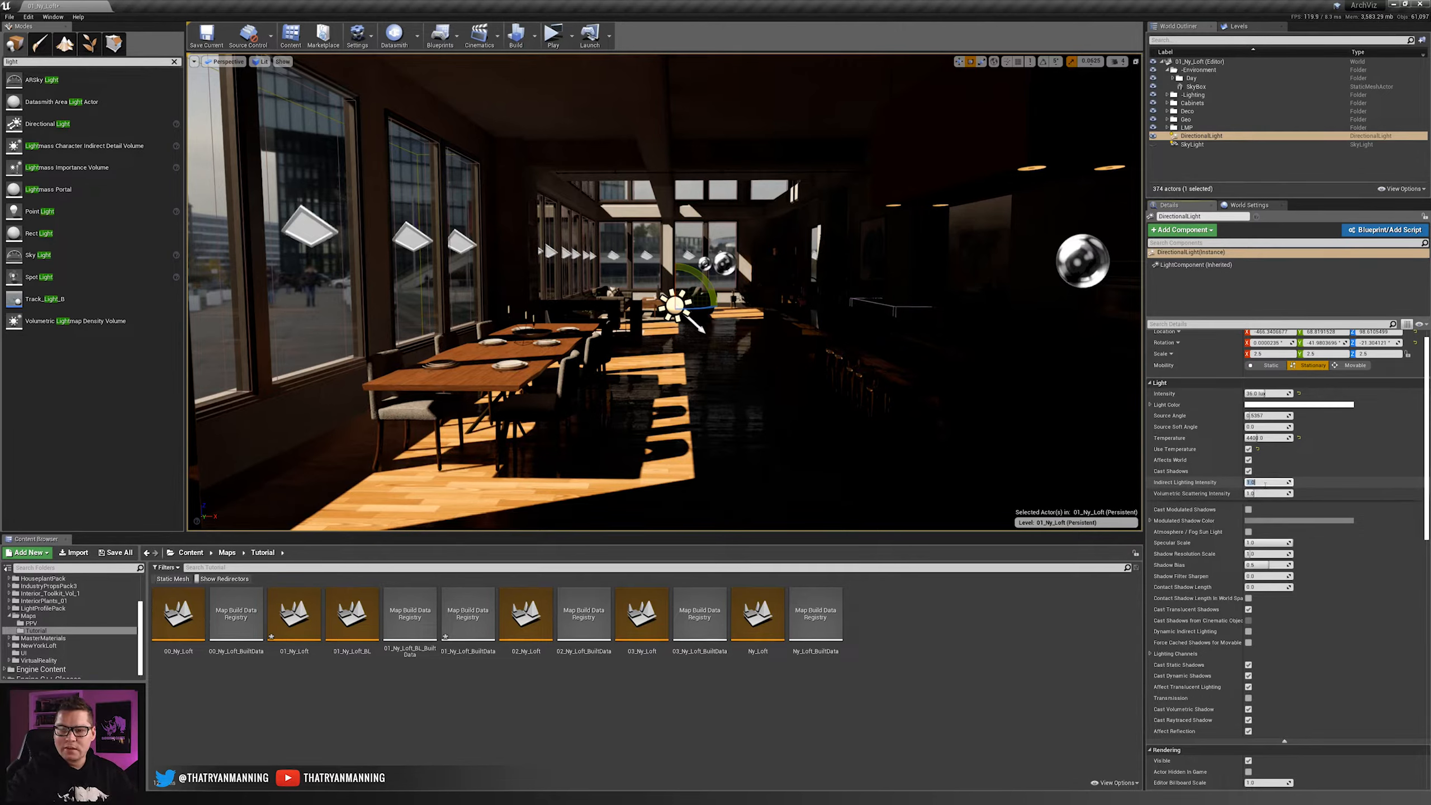
{"action": "type", "text": "50"}
{"action": "key", "text": "Return"}
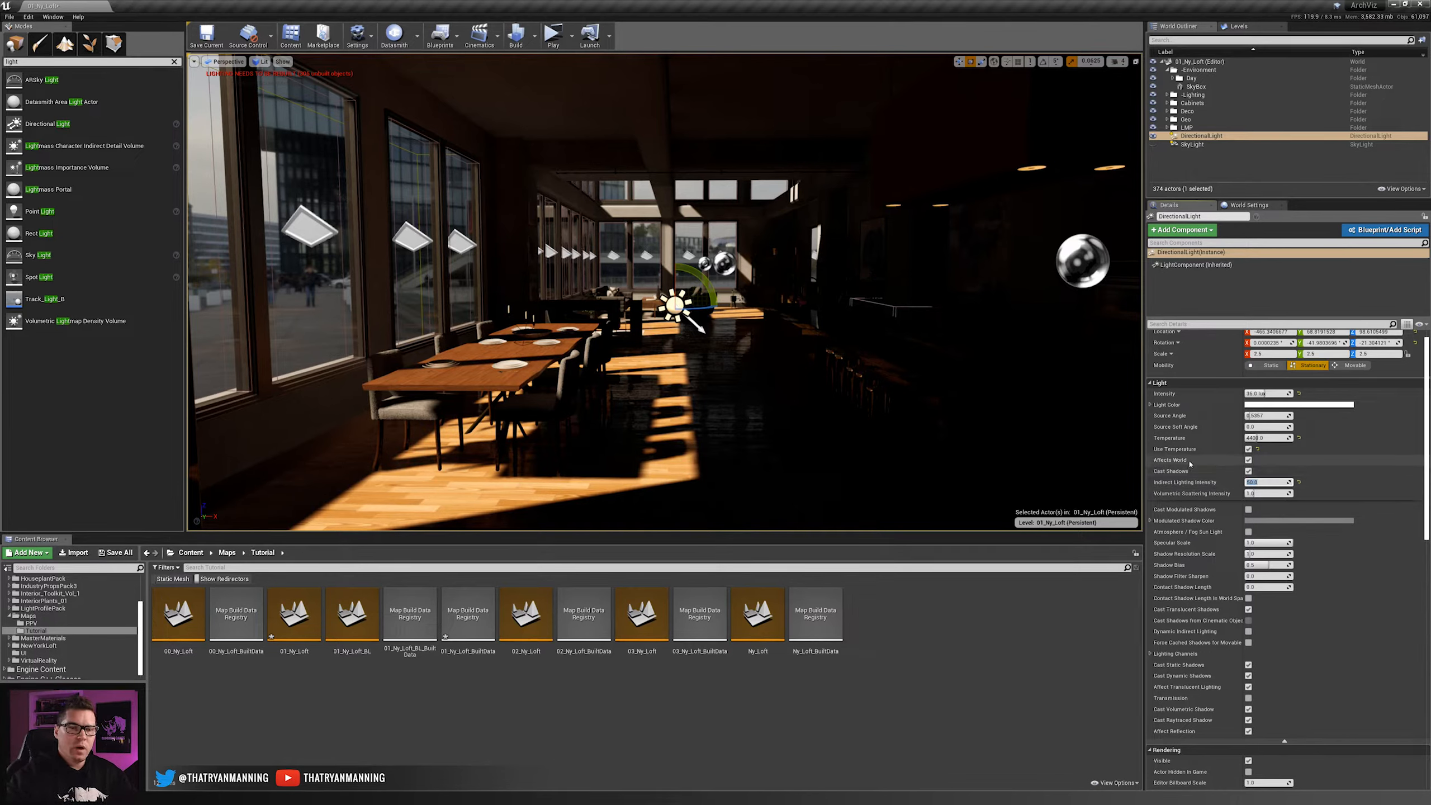
{"action": "left_click", "coordinate": [534, 38]}
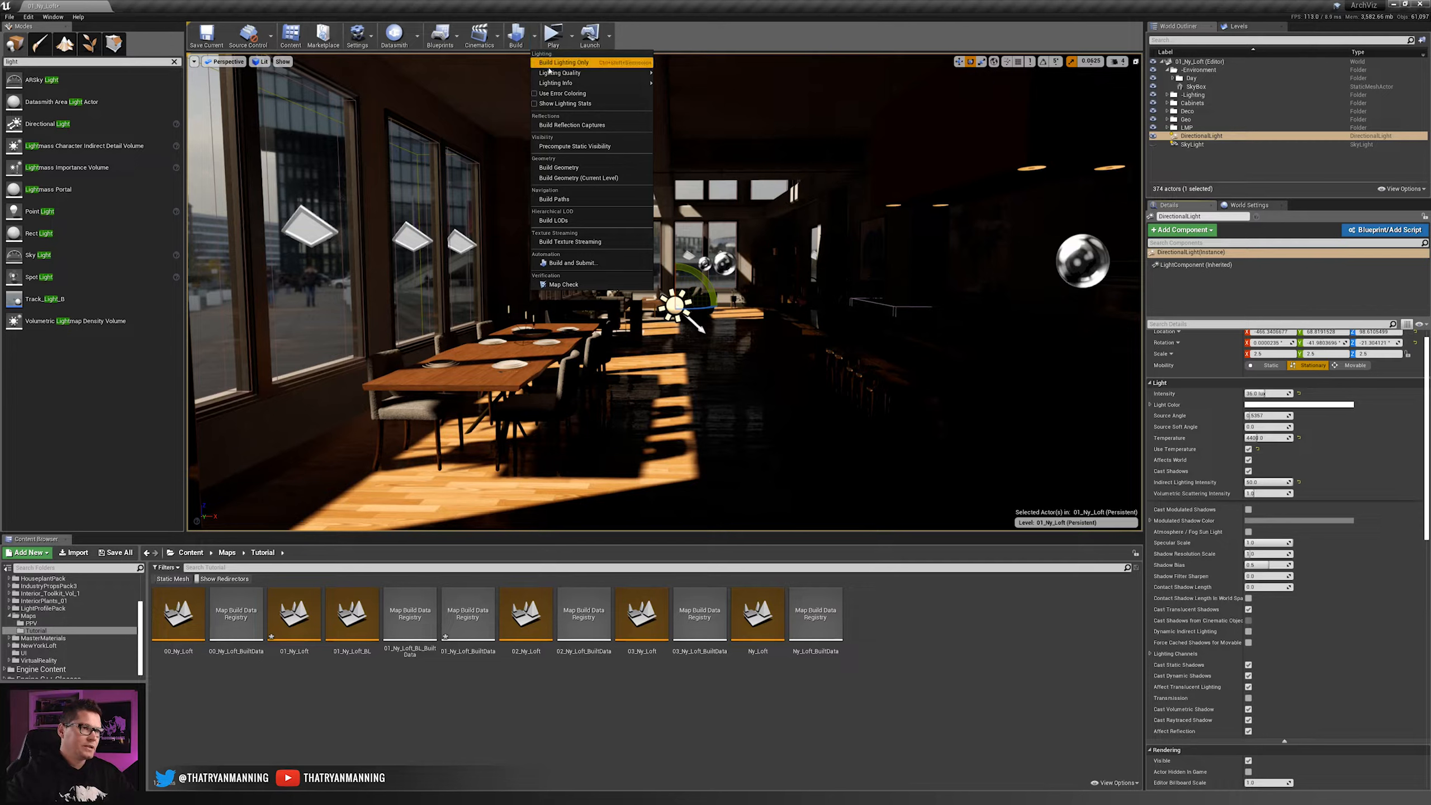
{"action": "left_click", "coordinate": [564, 62]}
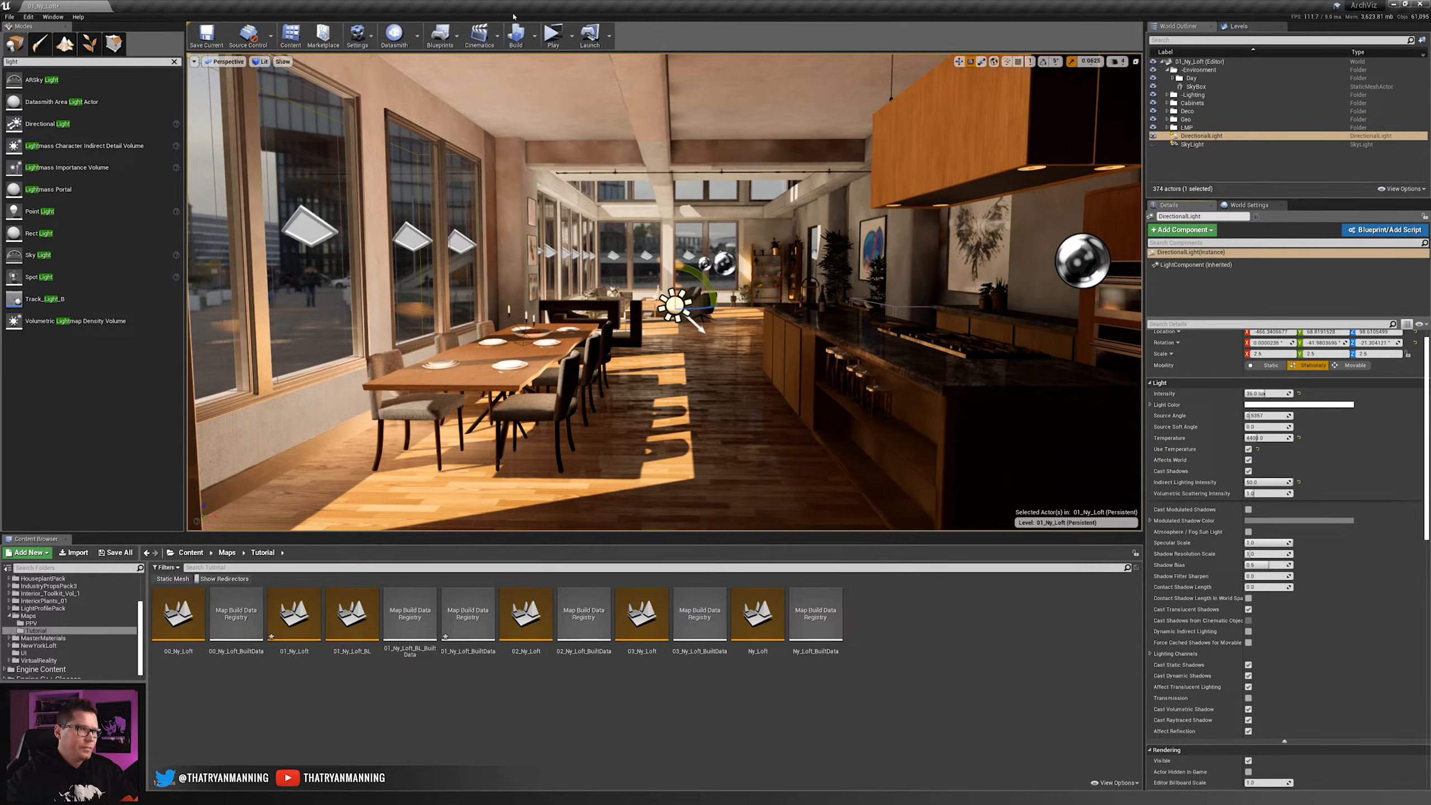
- Set the lighting build quality to Medium
{"action": "left_click", "coordinate": [534, 36]}
{"action": "mouse_move", "coordinate": [572, 73]}
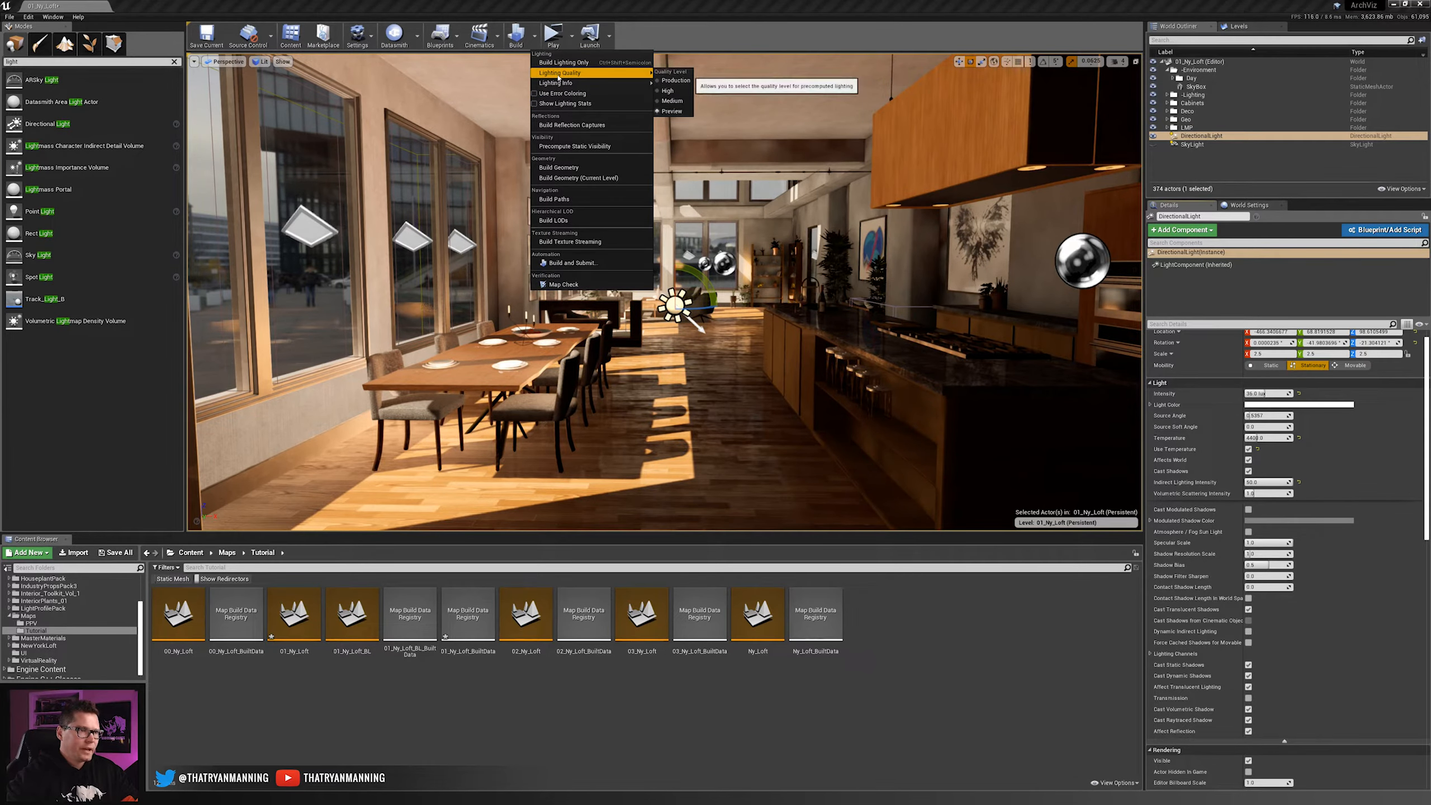
{"action": "left_click", "coordinate": [793, 27]}
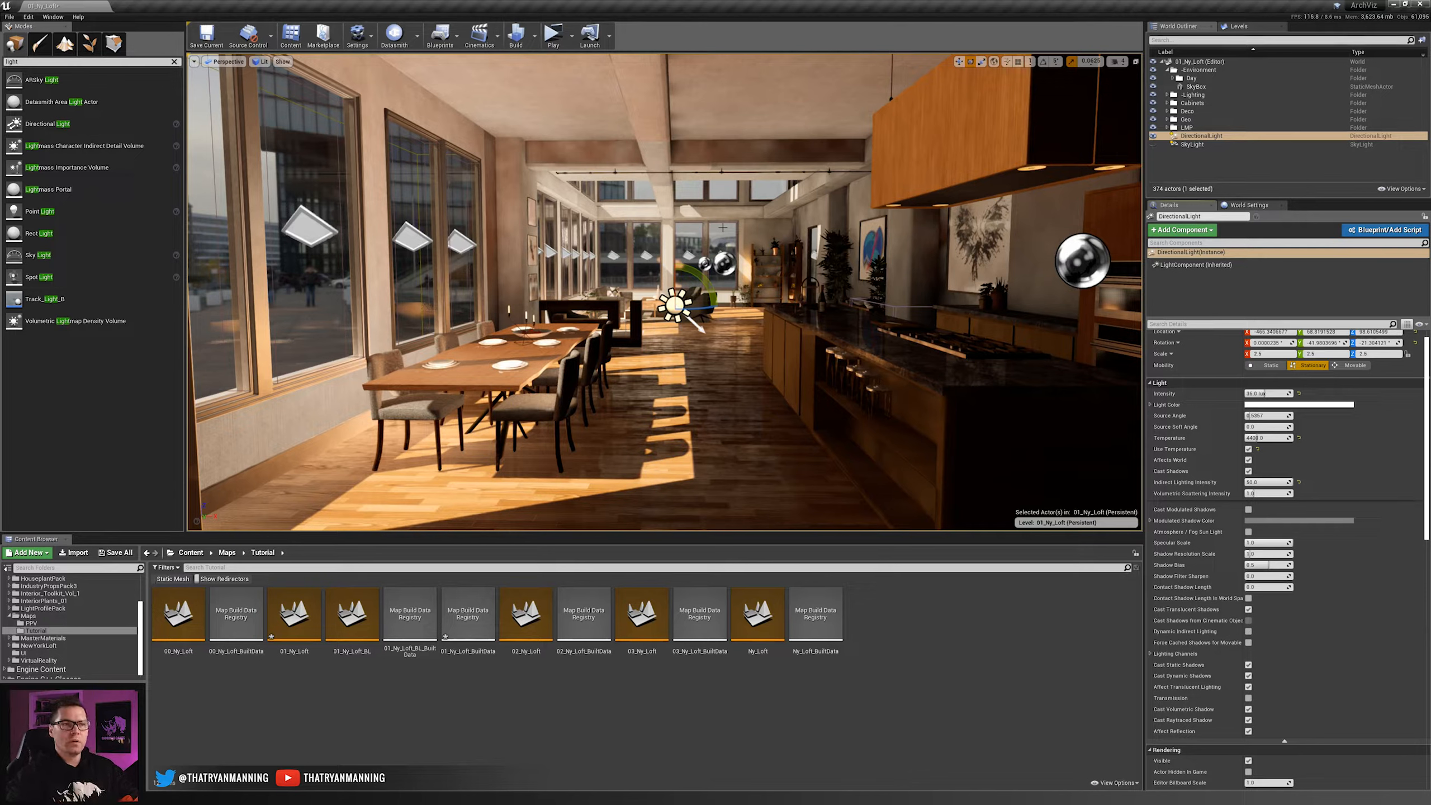
{"action": "left_click", "coordinate": [535, 37]}
{"action": "mouse_move", "coordinate": [629, 75]}
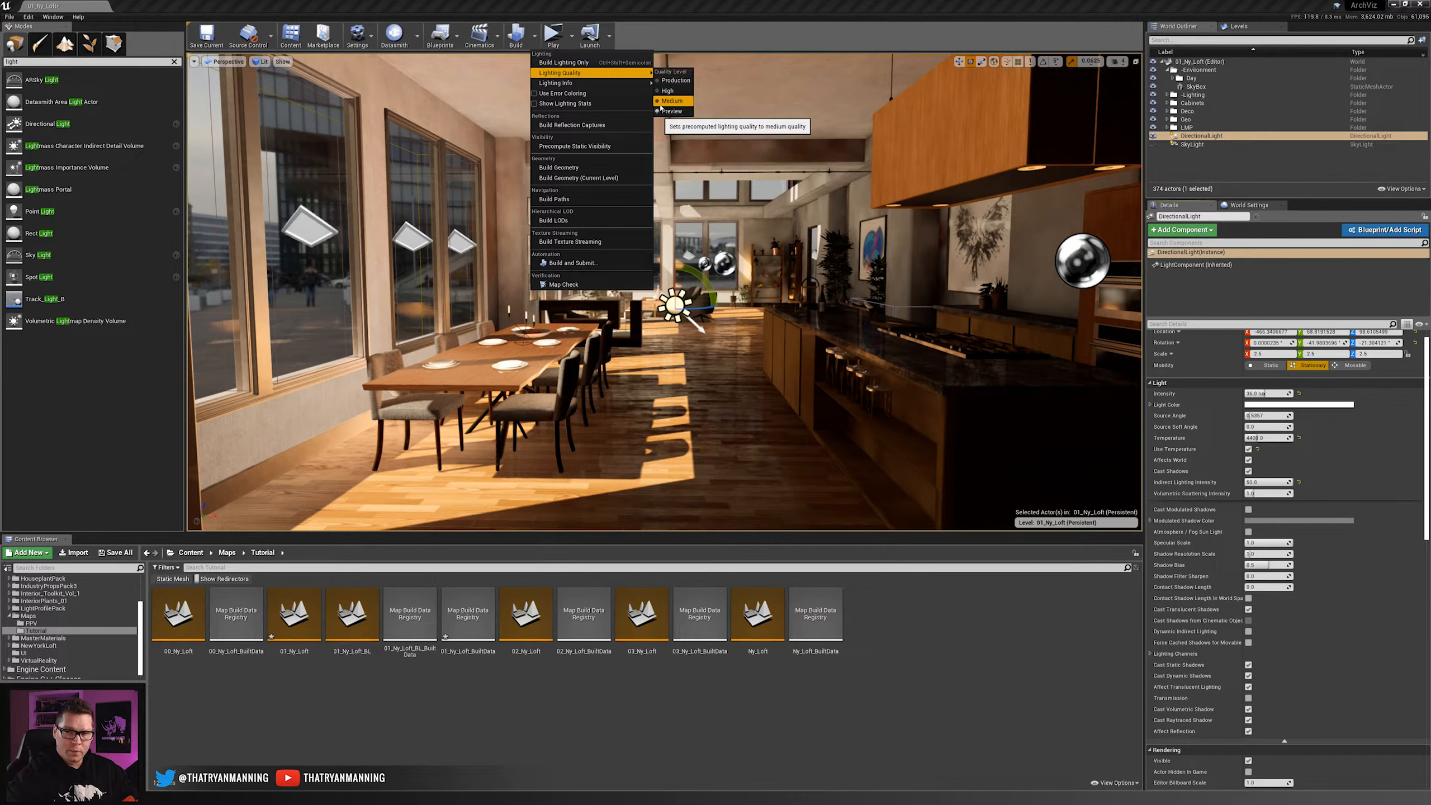
{"action": "left_click", "coordinate": [662, 104]}
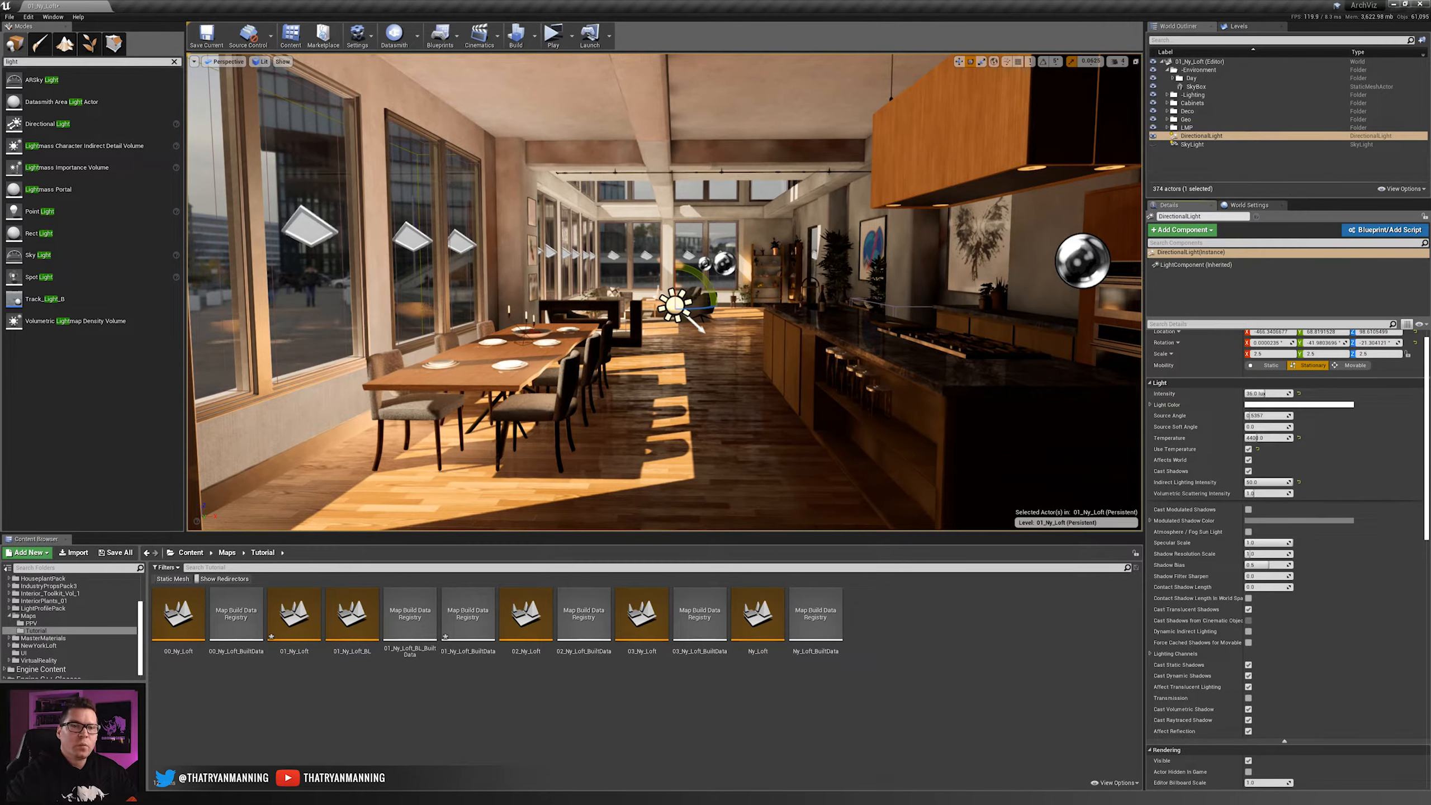
- Enable Affects World on the sky light and, after comparing Static and Movable, set its mobility to Static
{"action": "left_click", "coordinate": [1192, 145]}
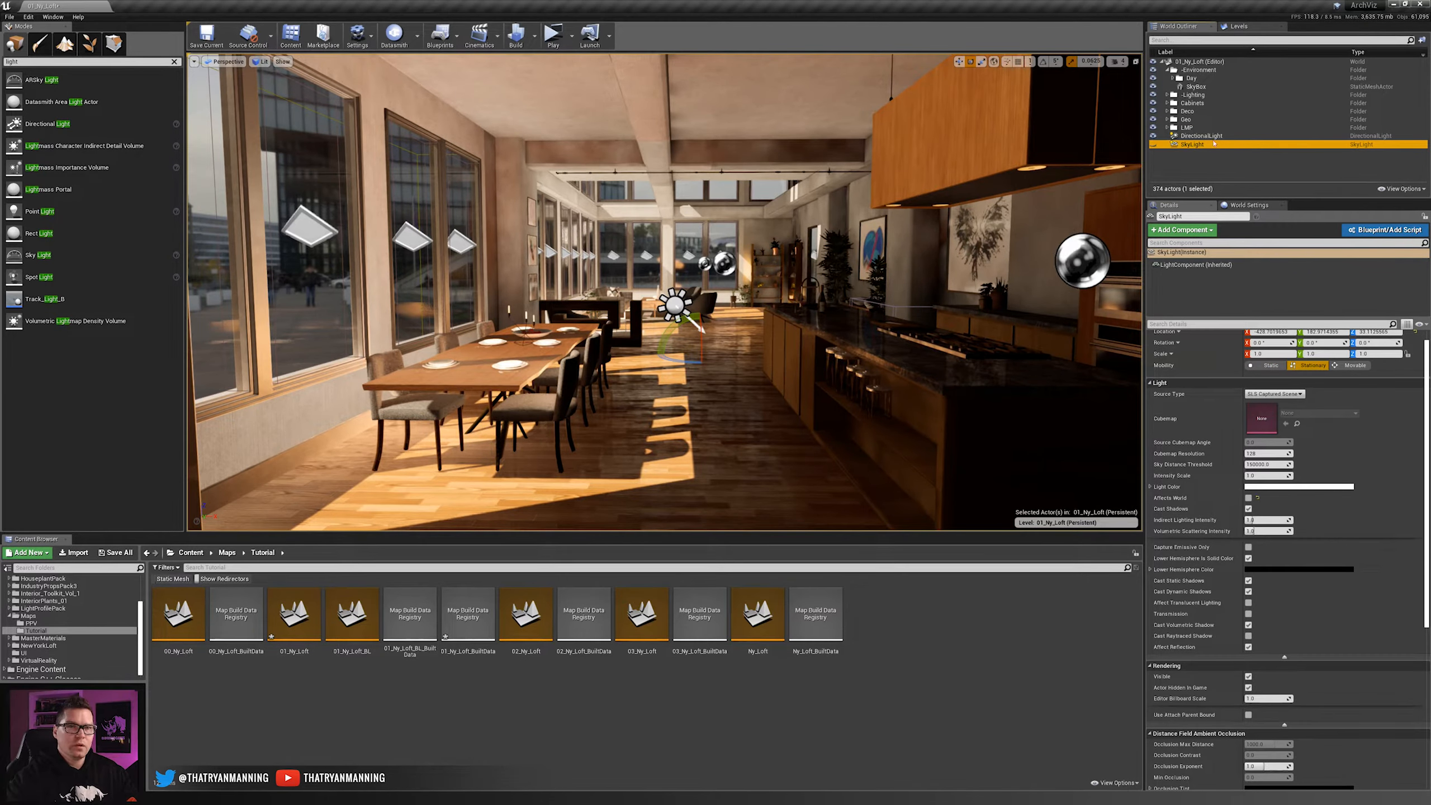
{"action": "left_click", "coordinate": [1153, 144]}
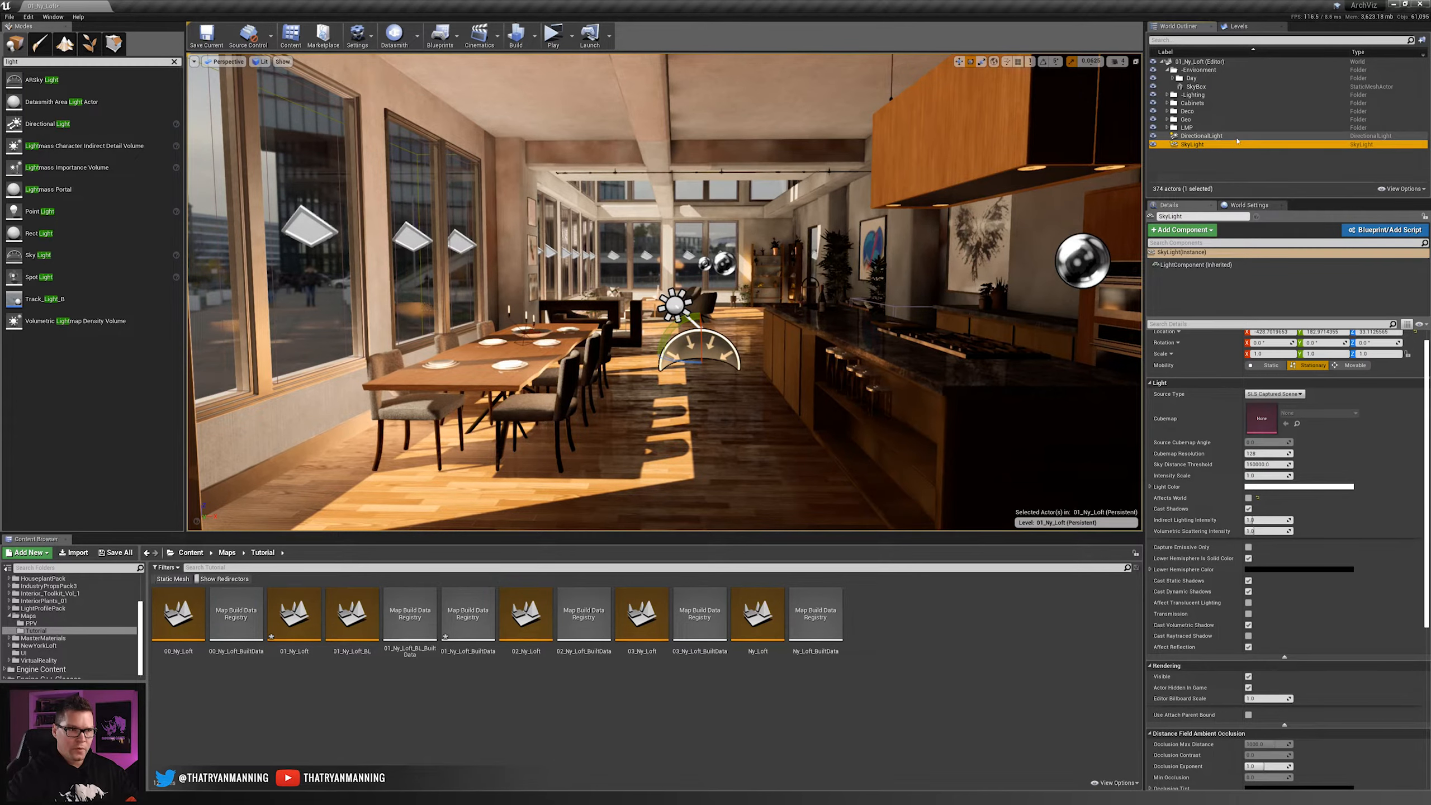
{"action": "left_click", "coordinate": [1248, 498]}
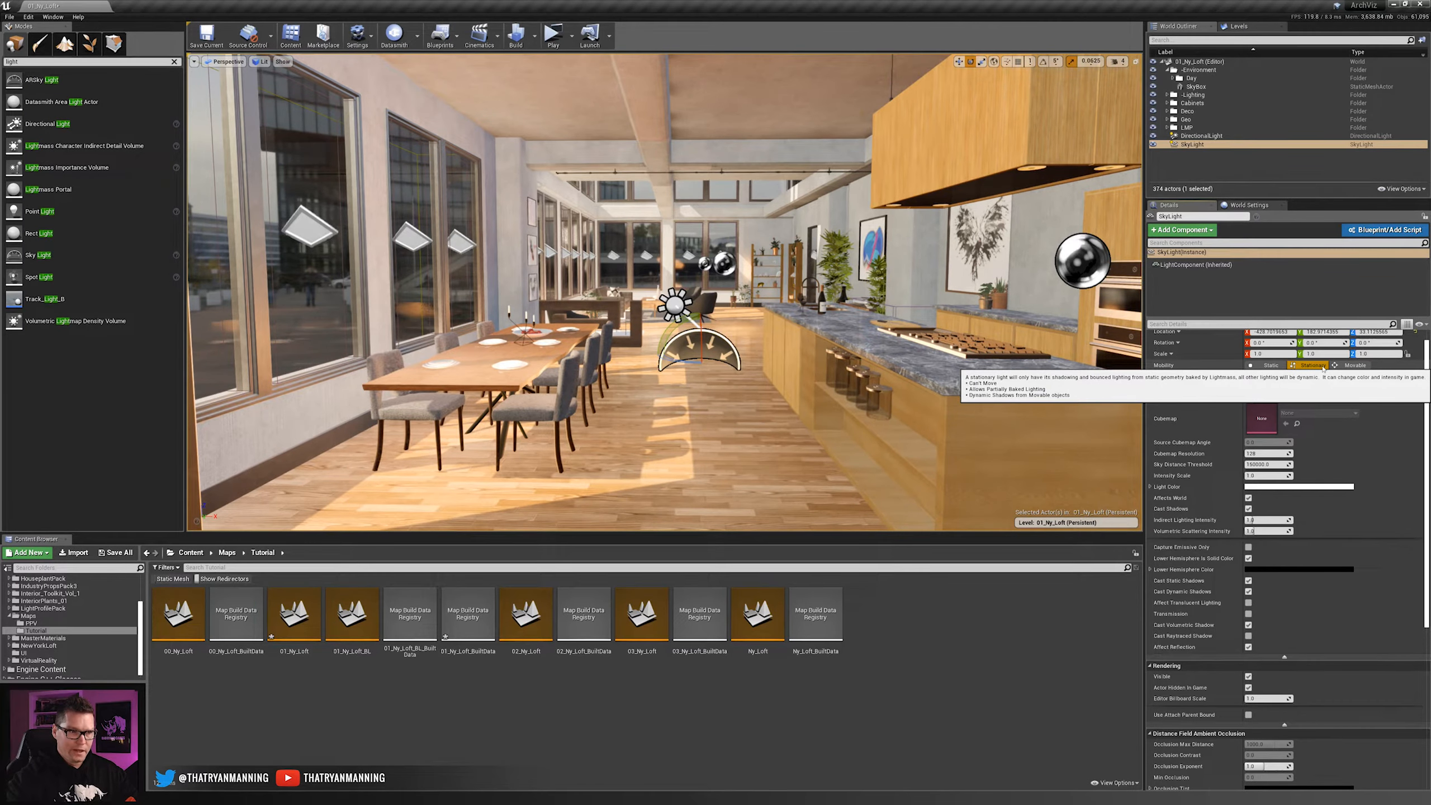
{"action": "left_click", "coordinate": [1271, 367]}
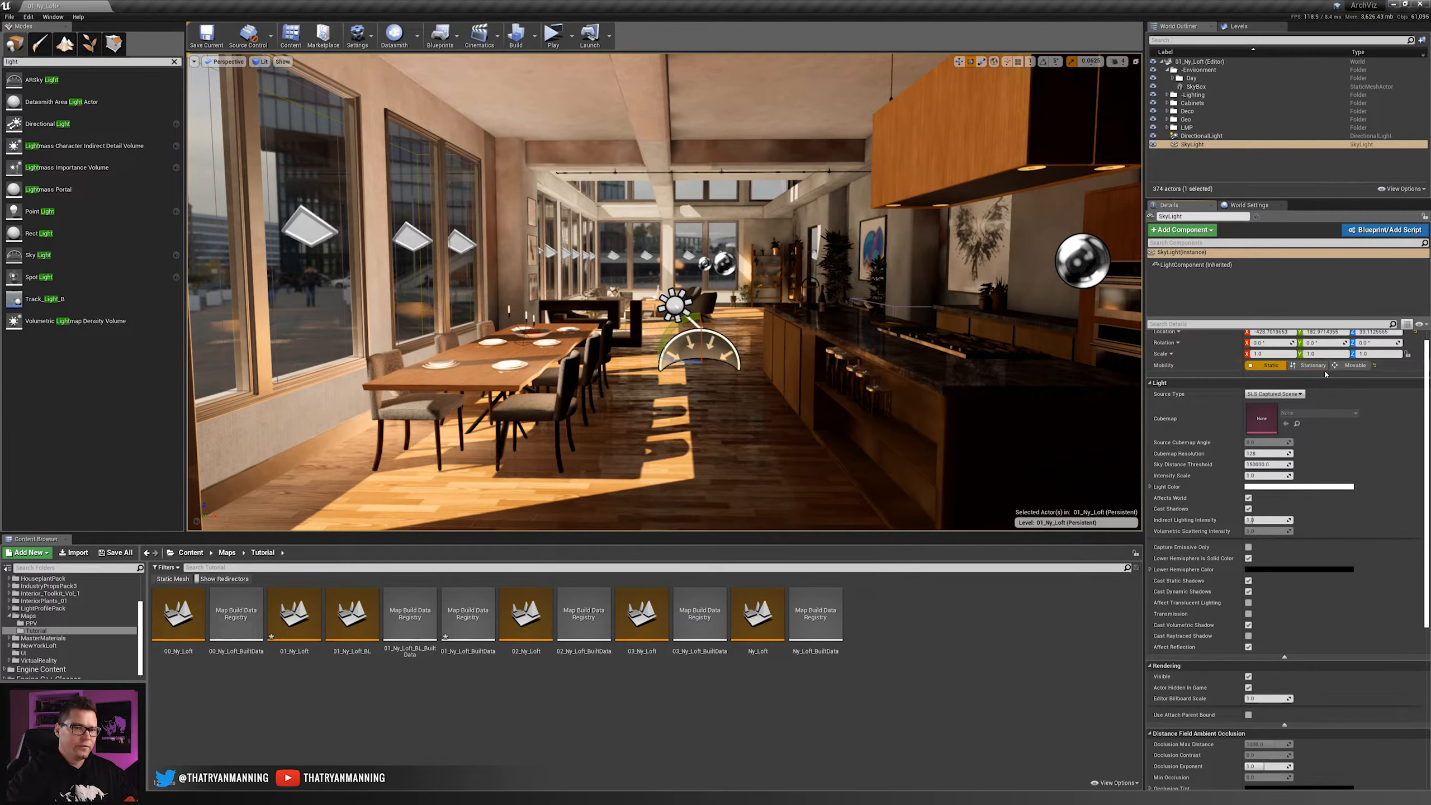
{"action": "left_click", "coordinate": [1355, 365]}
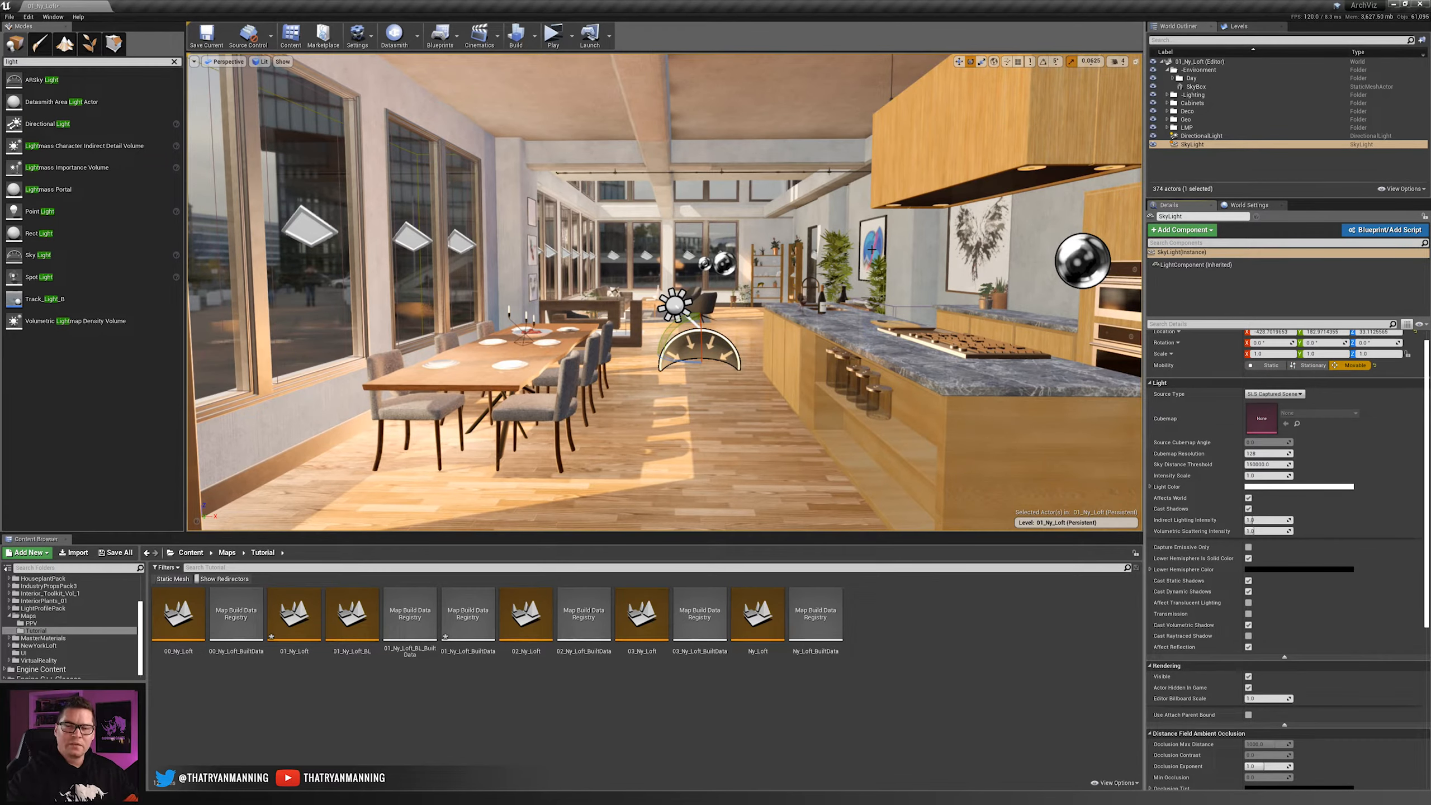
{"action": "left_click", "coordinate": [1271, 365]}
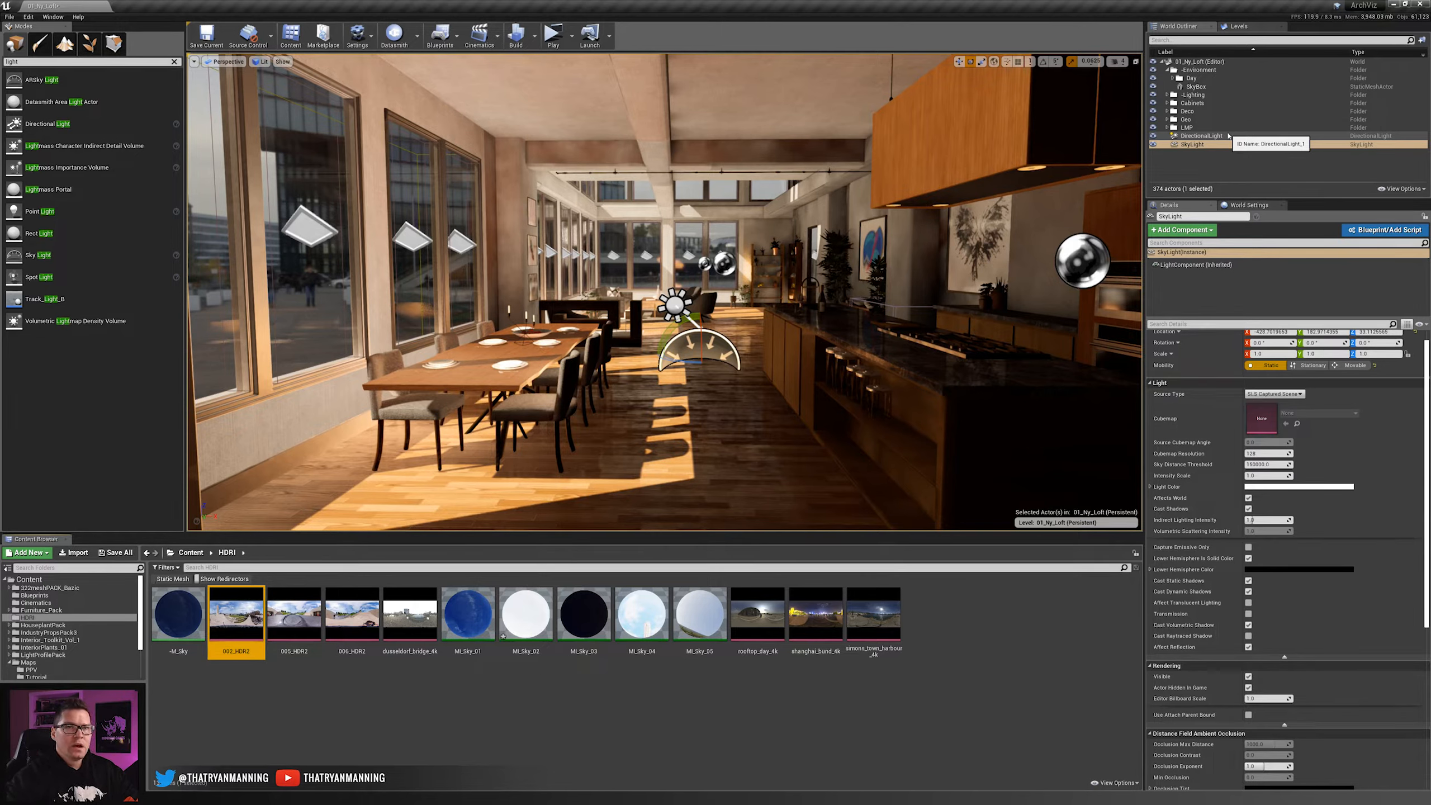
- Hide the directional light and turn off its Affects World option, then select the sky light
{"action": "left_click", "coordinate": [1228, 135]}
{"action": "left_click", "coordinate": [1152, 136]}
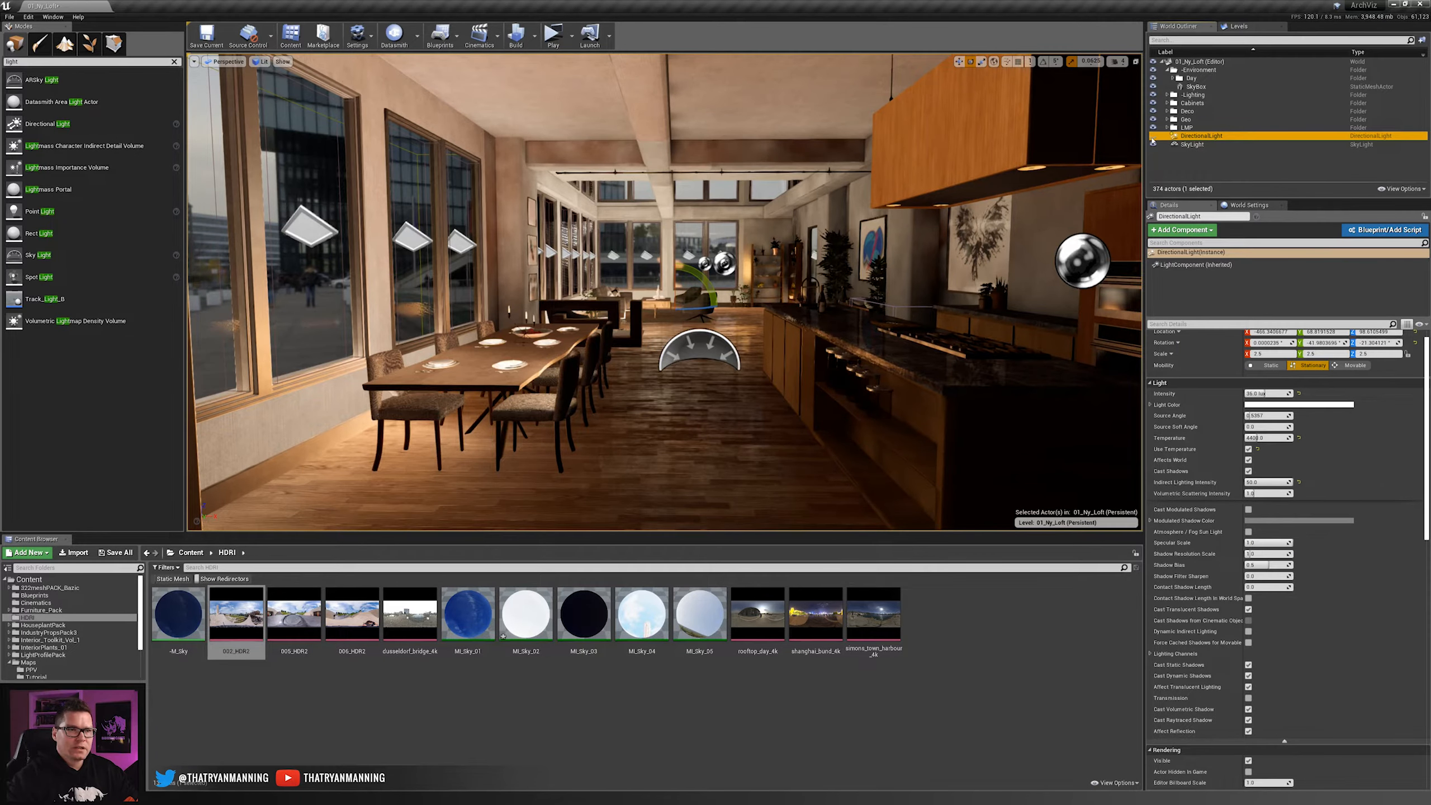
{"action": "left_click", "coordinate": [1248, 460]}
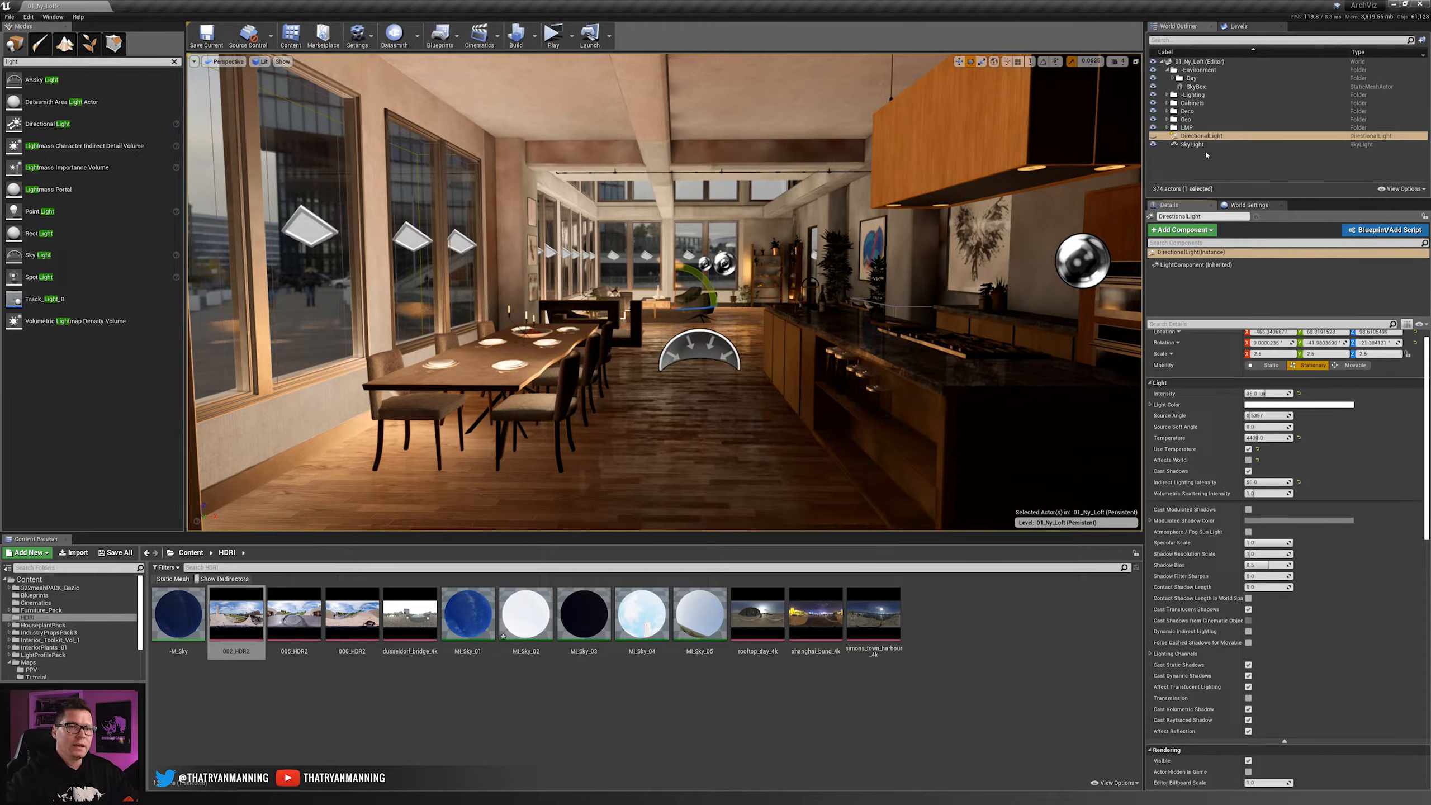
{"action": "left_click", "coordinate": [1262, 144]}
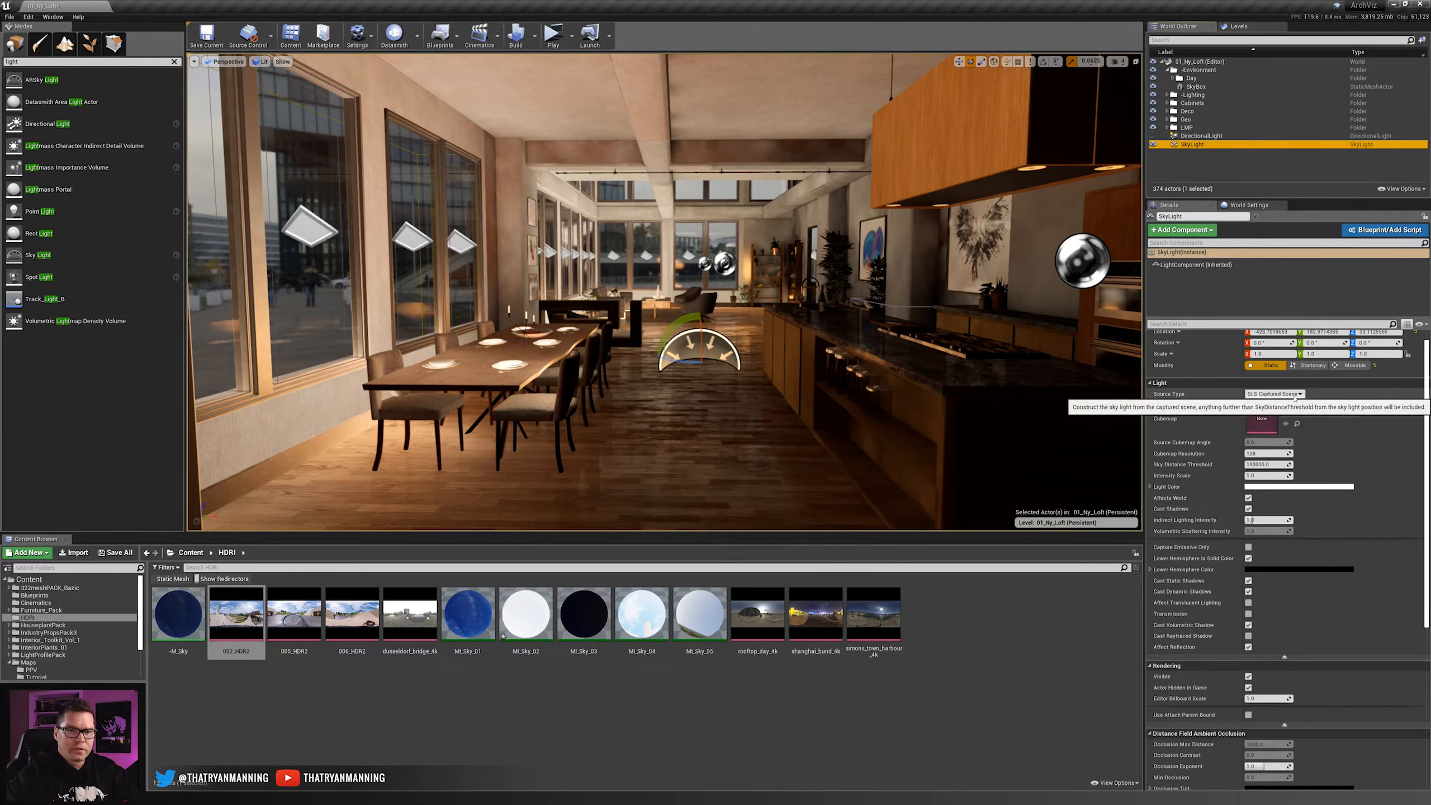
- Set the sky light's Source Type to SLS Specified Cubemap and assign the 002_HDR2 texture as its cubemap
{"action": "left_click", "coordinate": [1274, 394]}
{"action": "left_click", "coordinate": [1272, 408]}
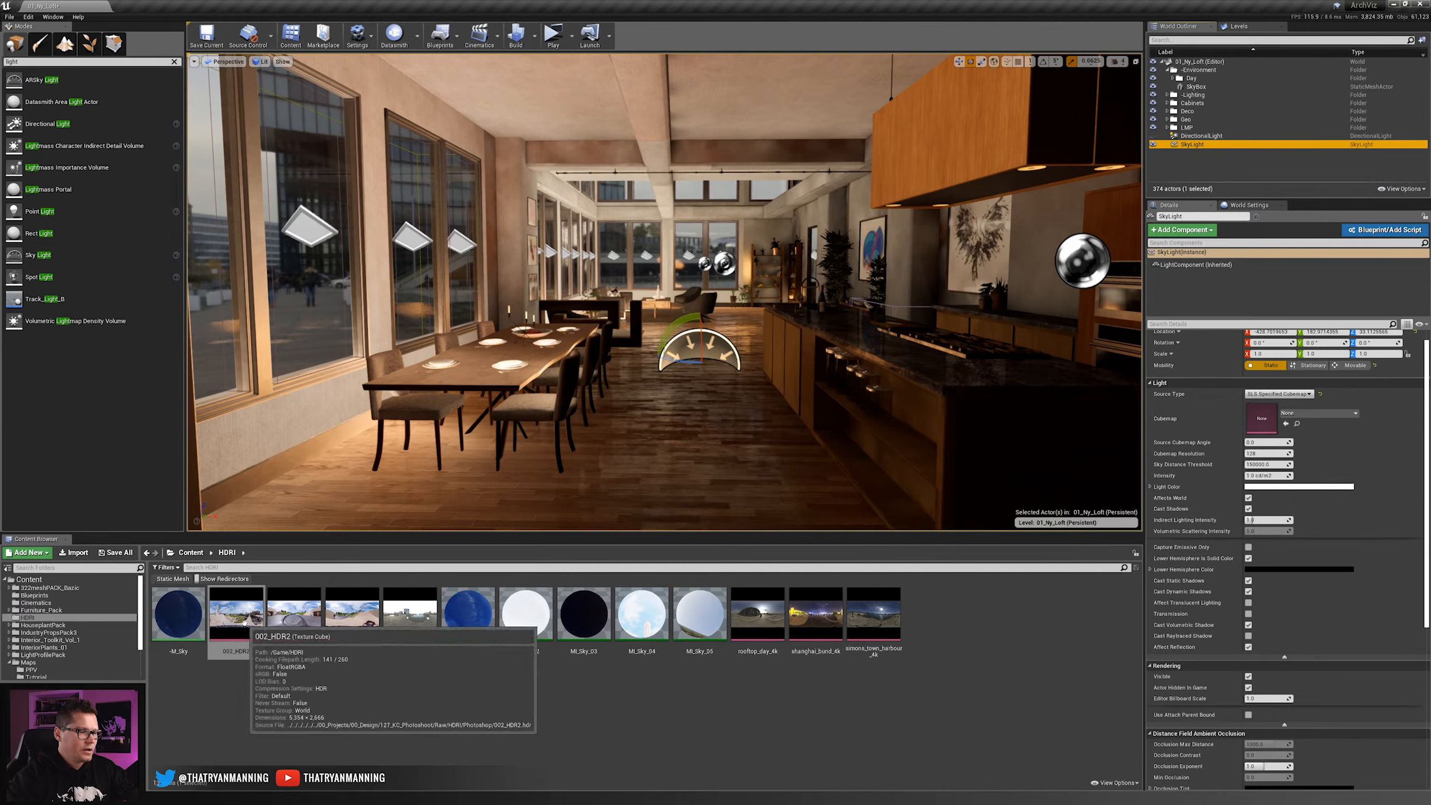
{"action": "left_click", "coordinate": [235, 617]}
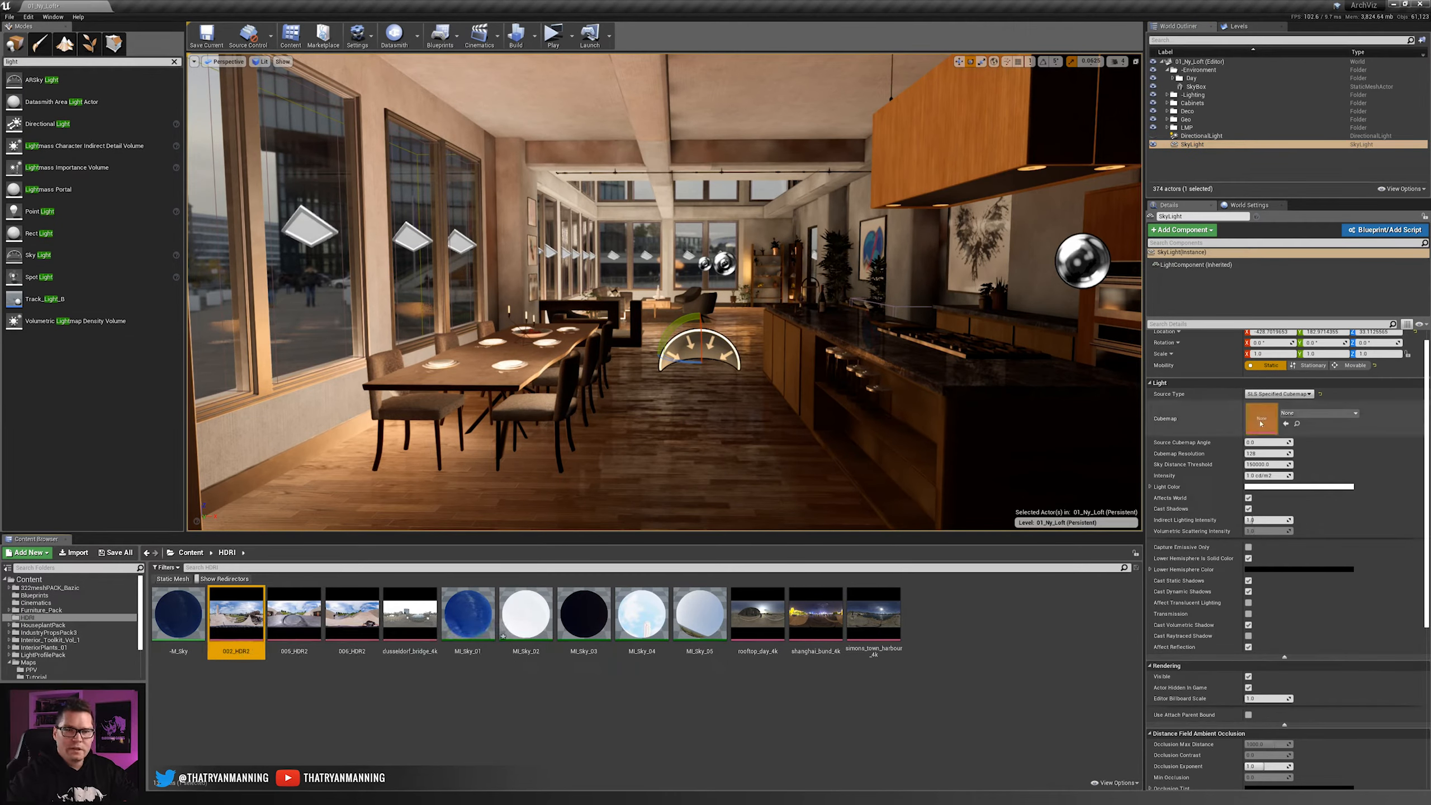
{"action": "left_click", "coordinate": [1286, 424]}
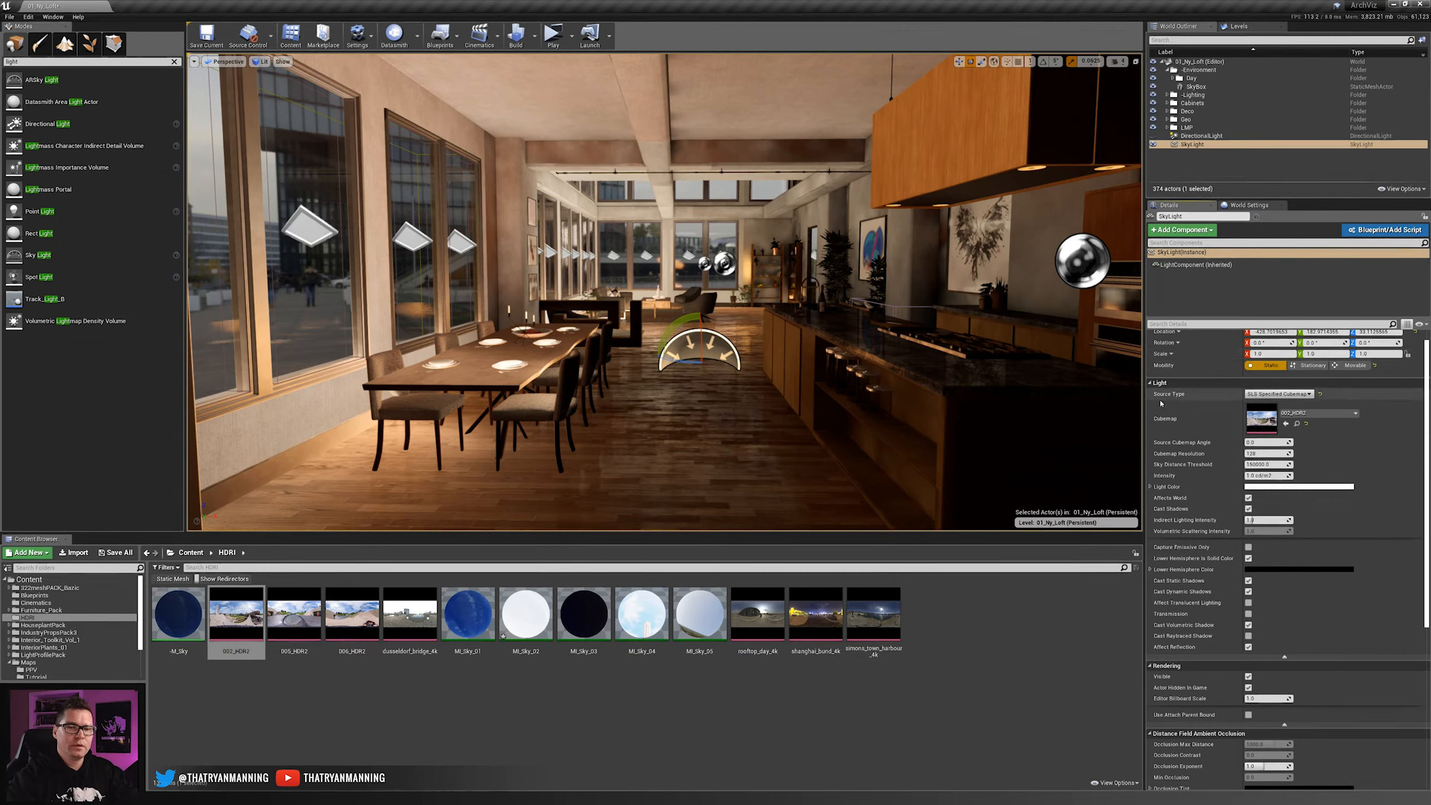
- Switch the sky light to Stationary and compare SLS Captured Scene against SLS Specified Cubemap, ending on the specified cubemap
{"action": "left_click", "coordinate": [1306, 366]}
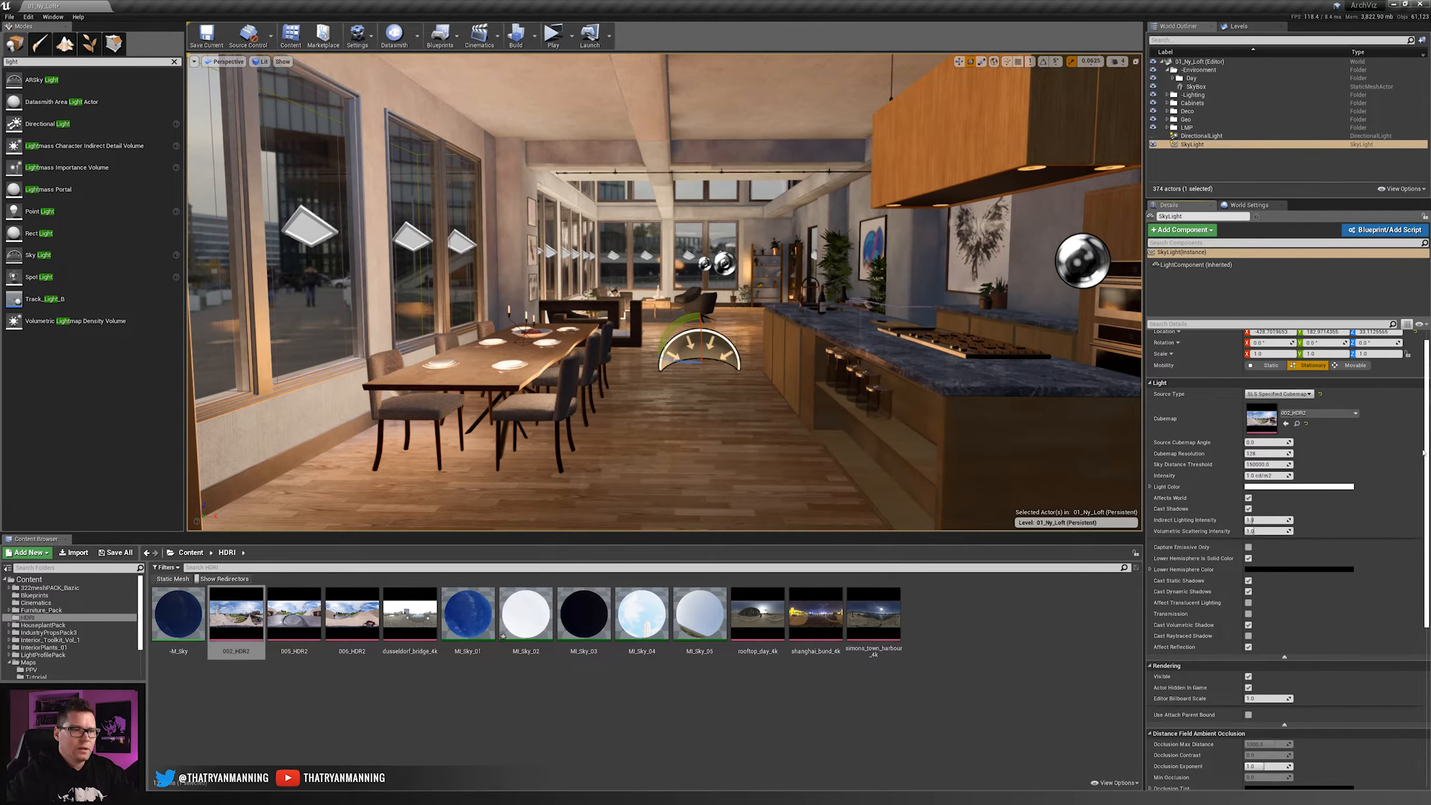
{"action": "left_click", "coordinate": [1278, 393]}
{"action": "left_click", "coordinate": [1289, 402]}
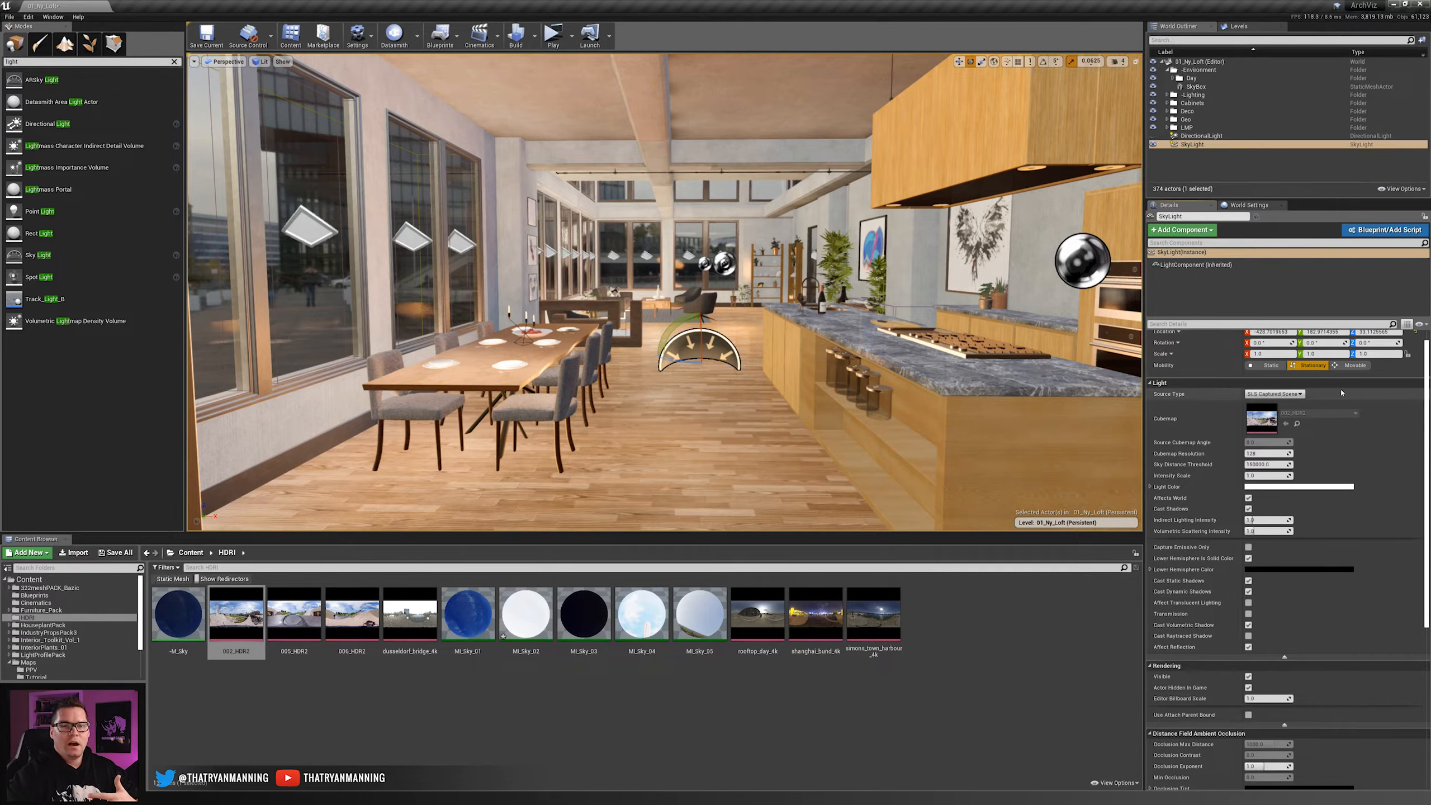
{"action": "left_click", "coordinate": [1274, 394]}
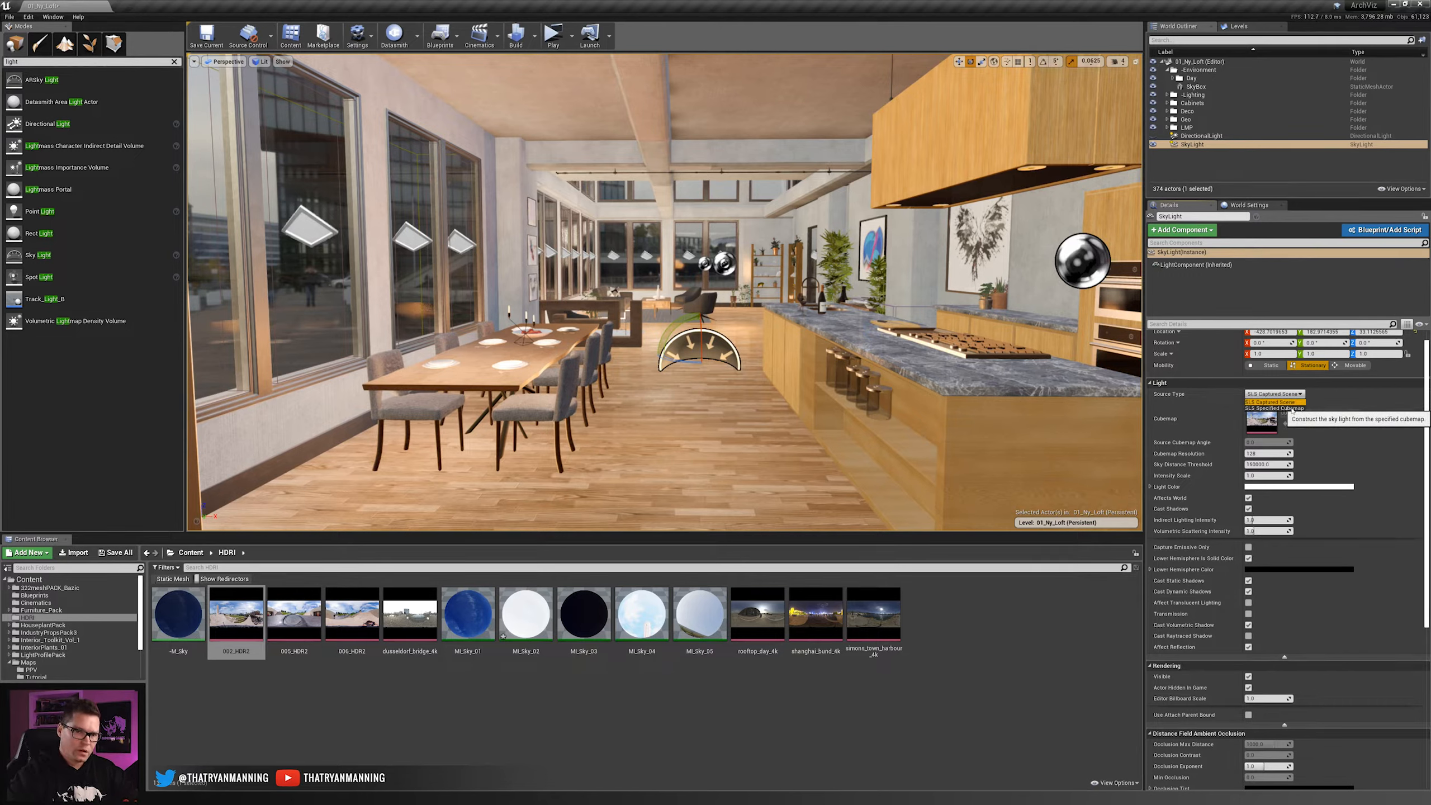
{"action": "left_click", "coordinate": [1274, 408]}
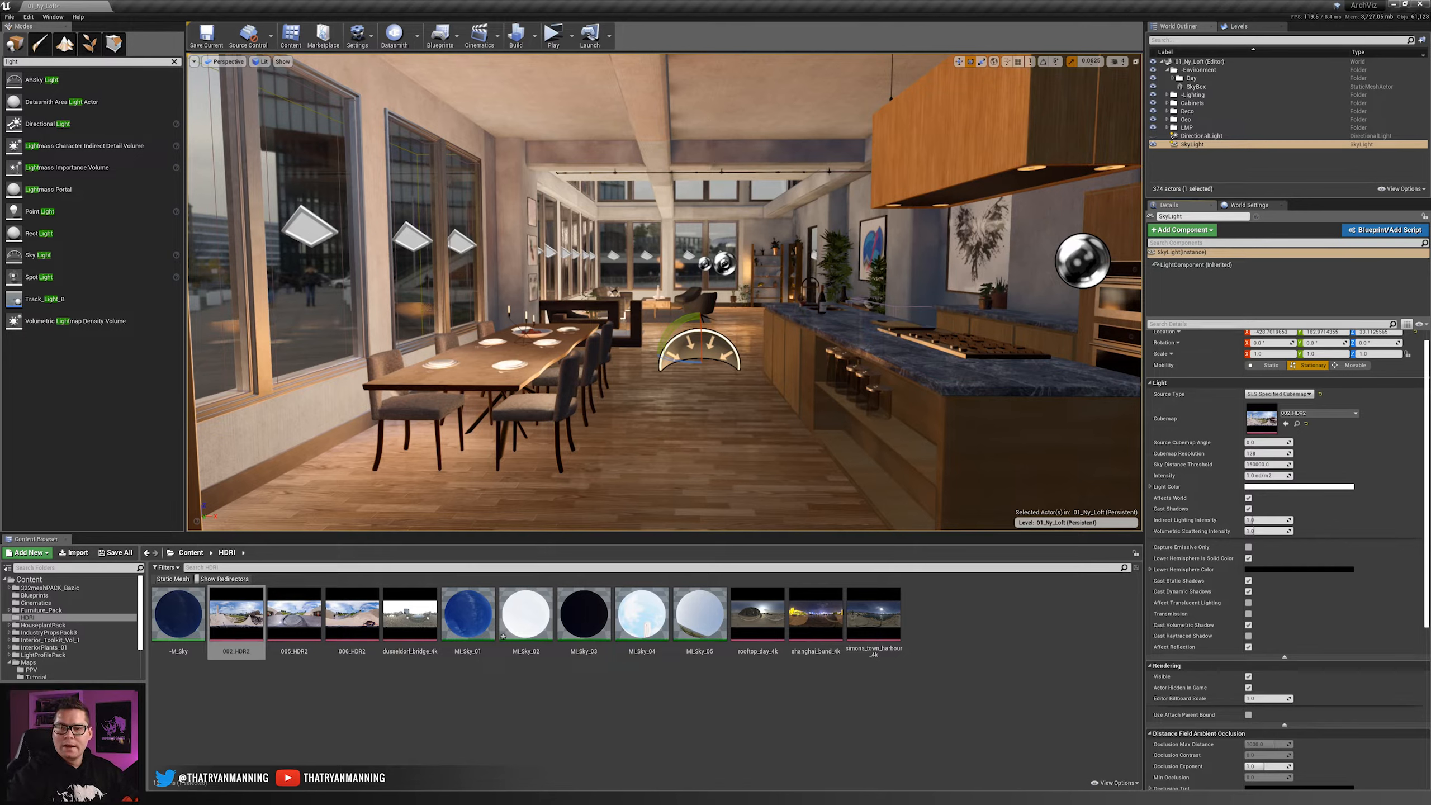
- Set the sky light's Source Cubemap Angle to 180
{"action": "left_click", "coordinate": [1263, 443]}
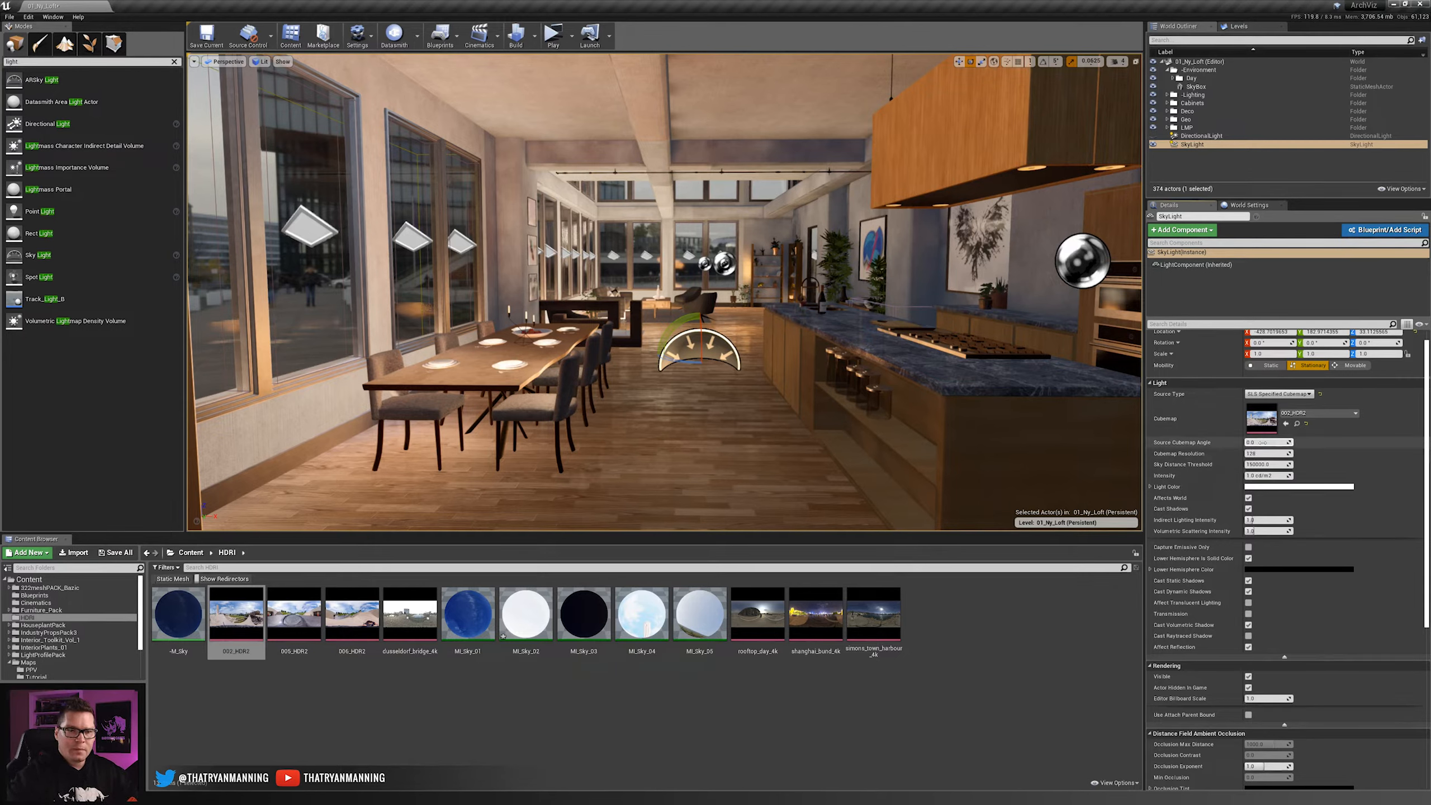
{"action": "type", "text": "180"}
{"action": "key", "text": "Return"}
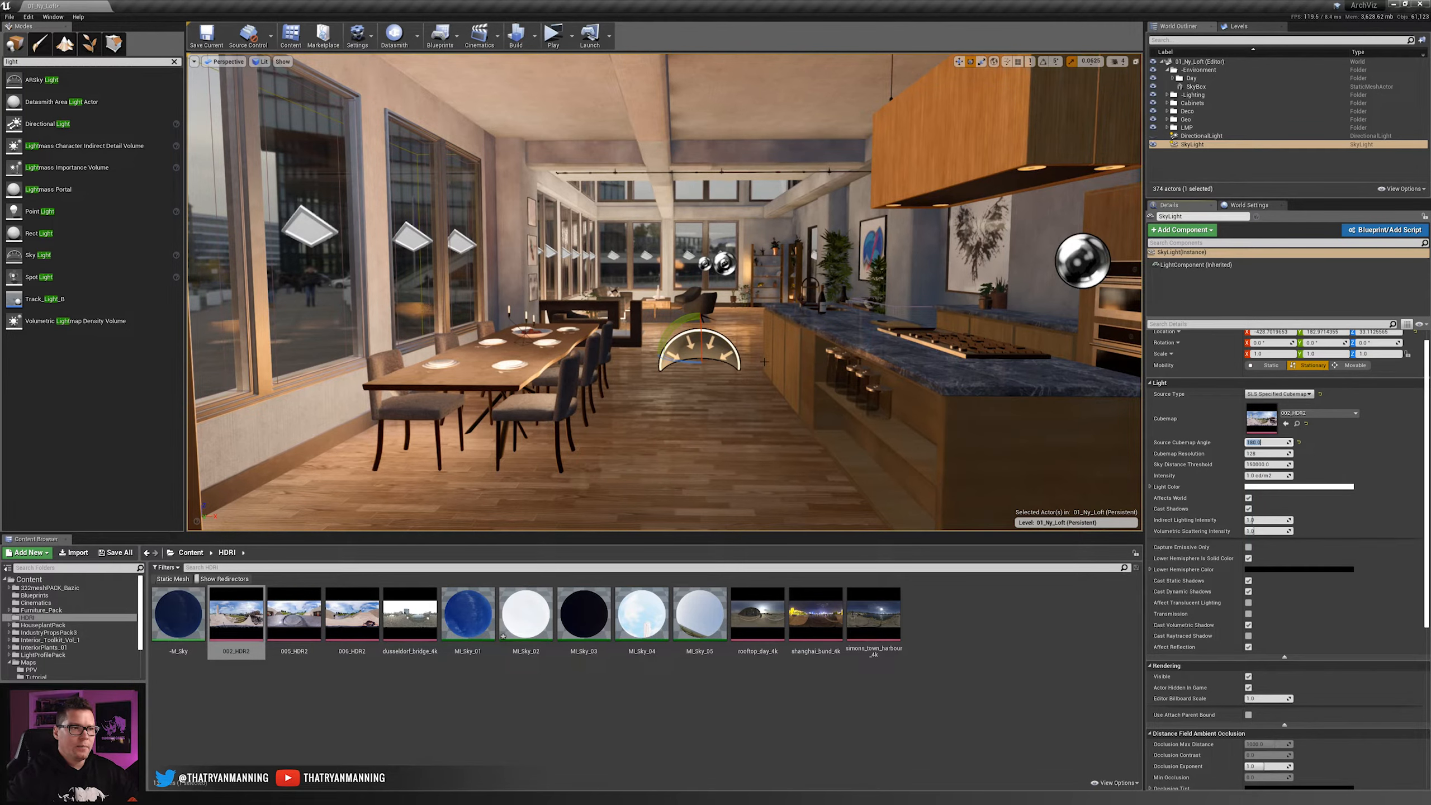
- Open the 002_HDR2 texture to examine its sky panorama, close it, and check the view outside the loft windows
{"action": "left_click", "coordinate": [228, 616]}
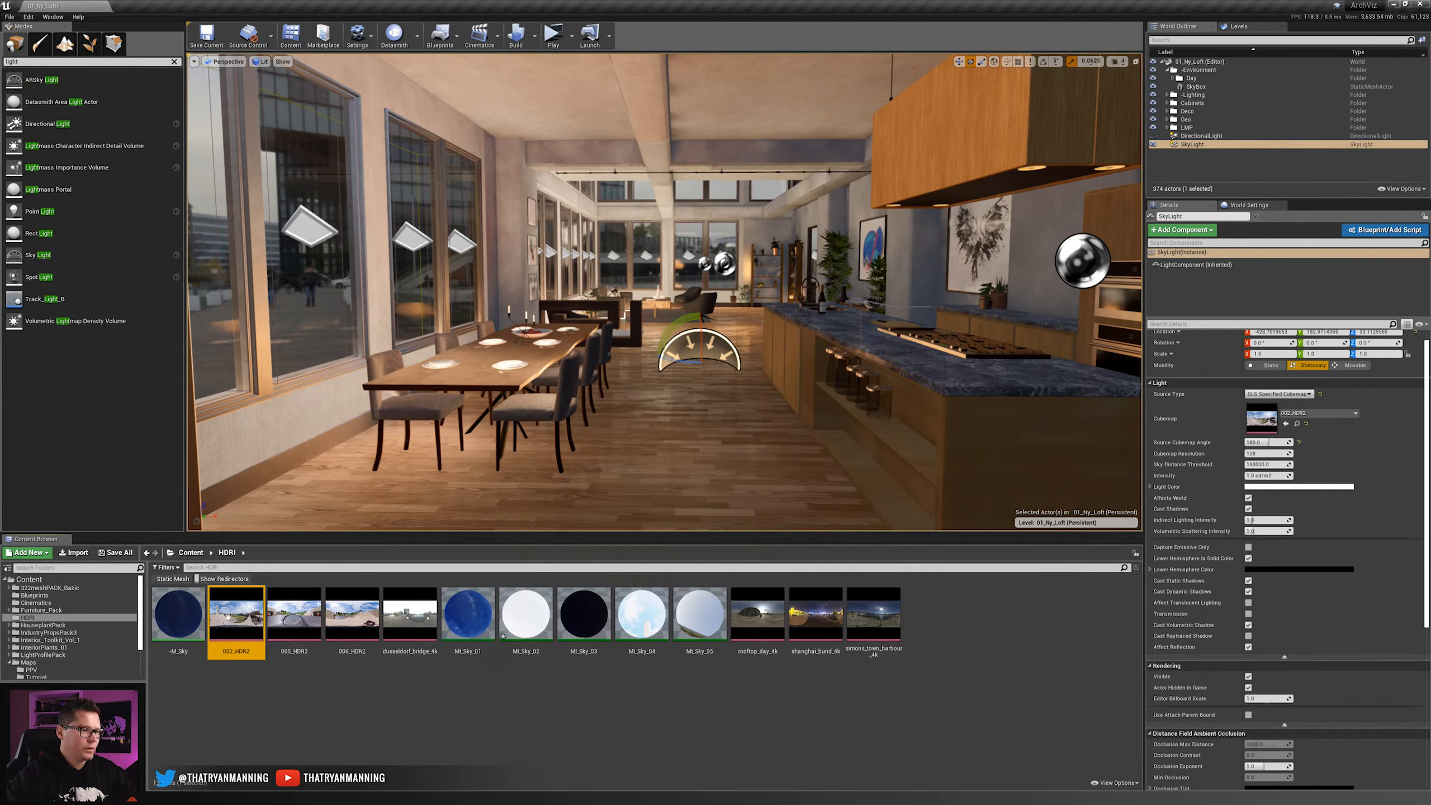
{"action": "double_click", "coordinate": [227, 616]}
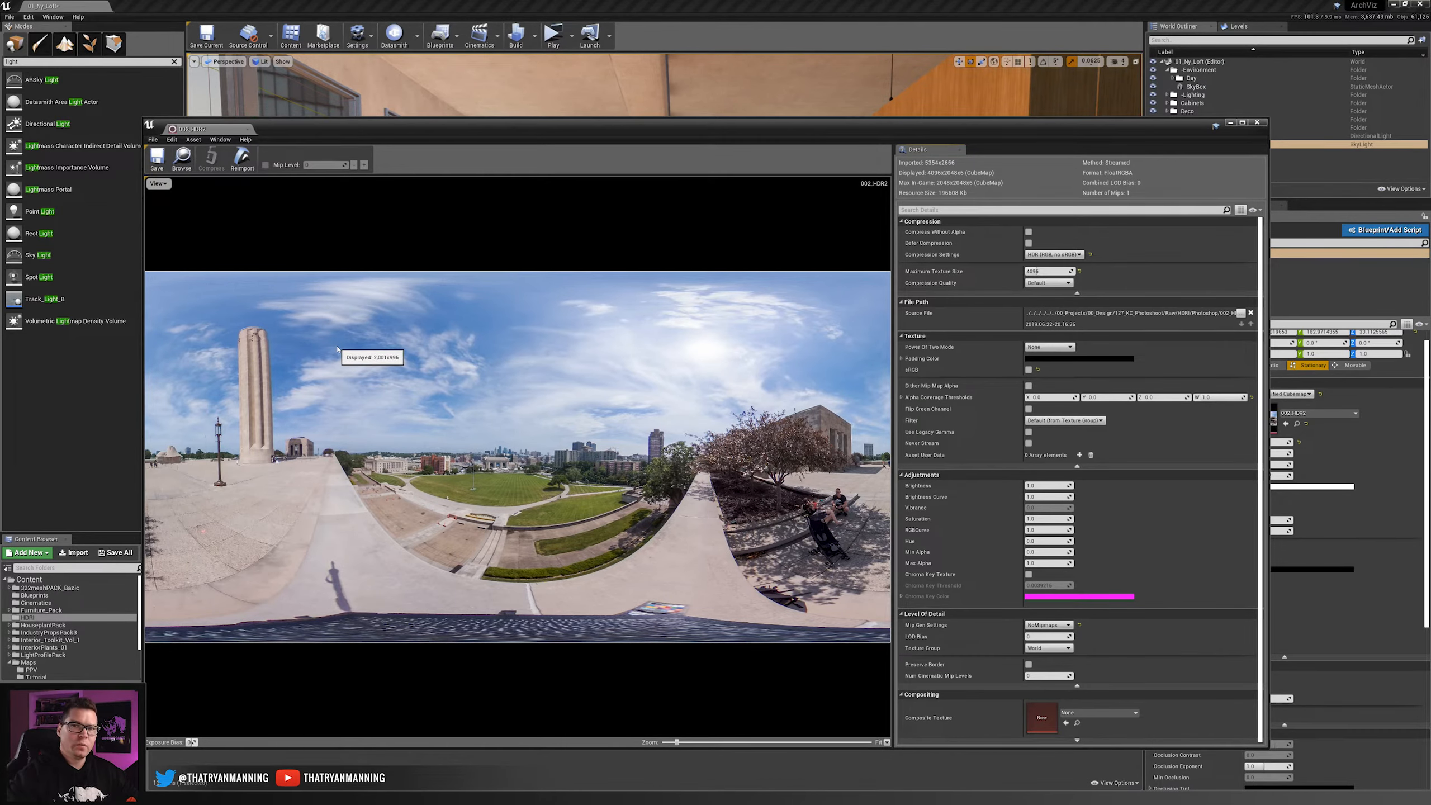
{"action": "left_click_drag", "start_coordinate": [497, 130], "coordinate": [460, 197]}
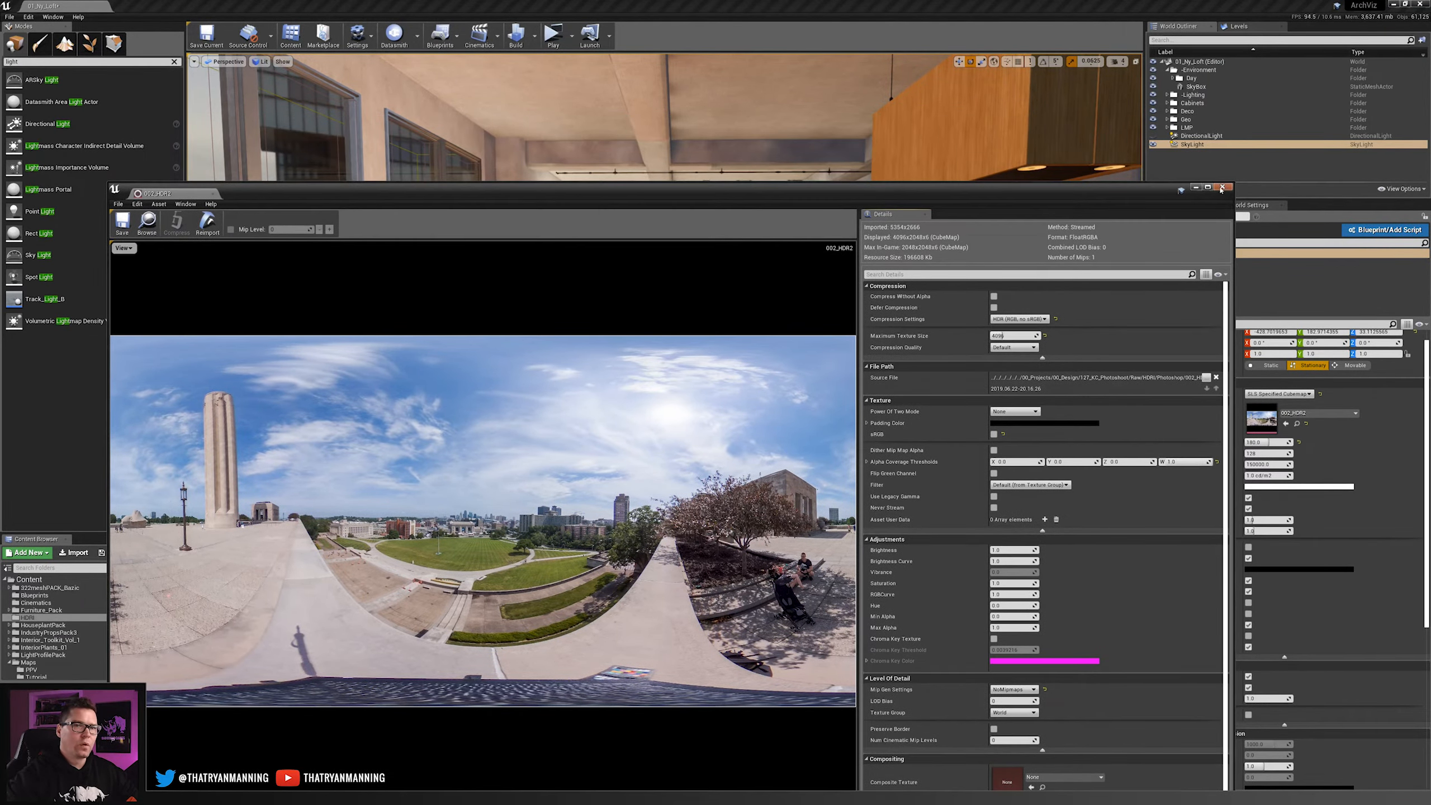
{"action": "left_click", "coordinate": [1221, 189]}
{"action": "right_click_drag", "start_coordinate": [816, 330], "coordinate": [739, 283]}
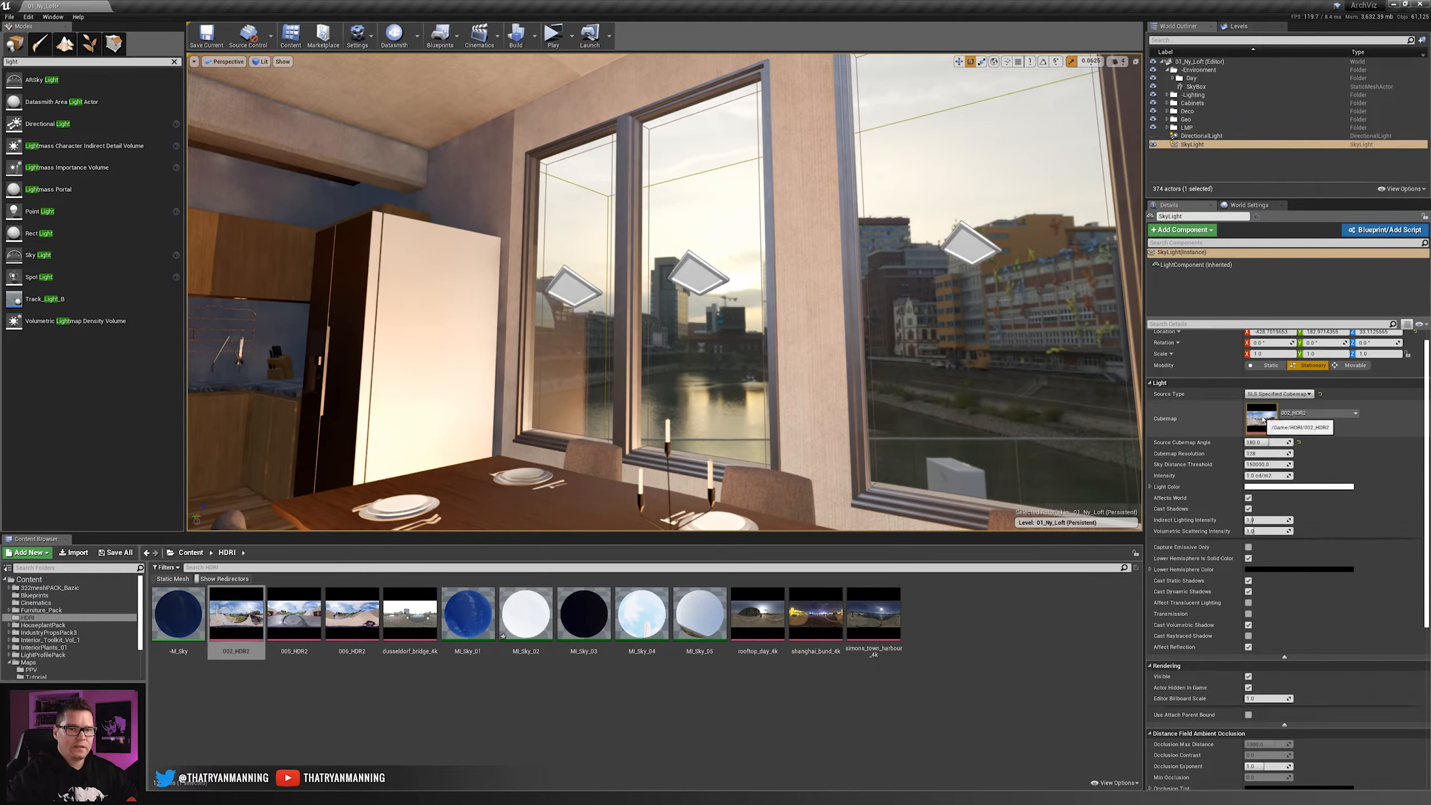
{"action": "right_click_drag", "start_coordinate": [901, 338], "coordinate": [816, 327]}
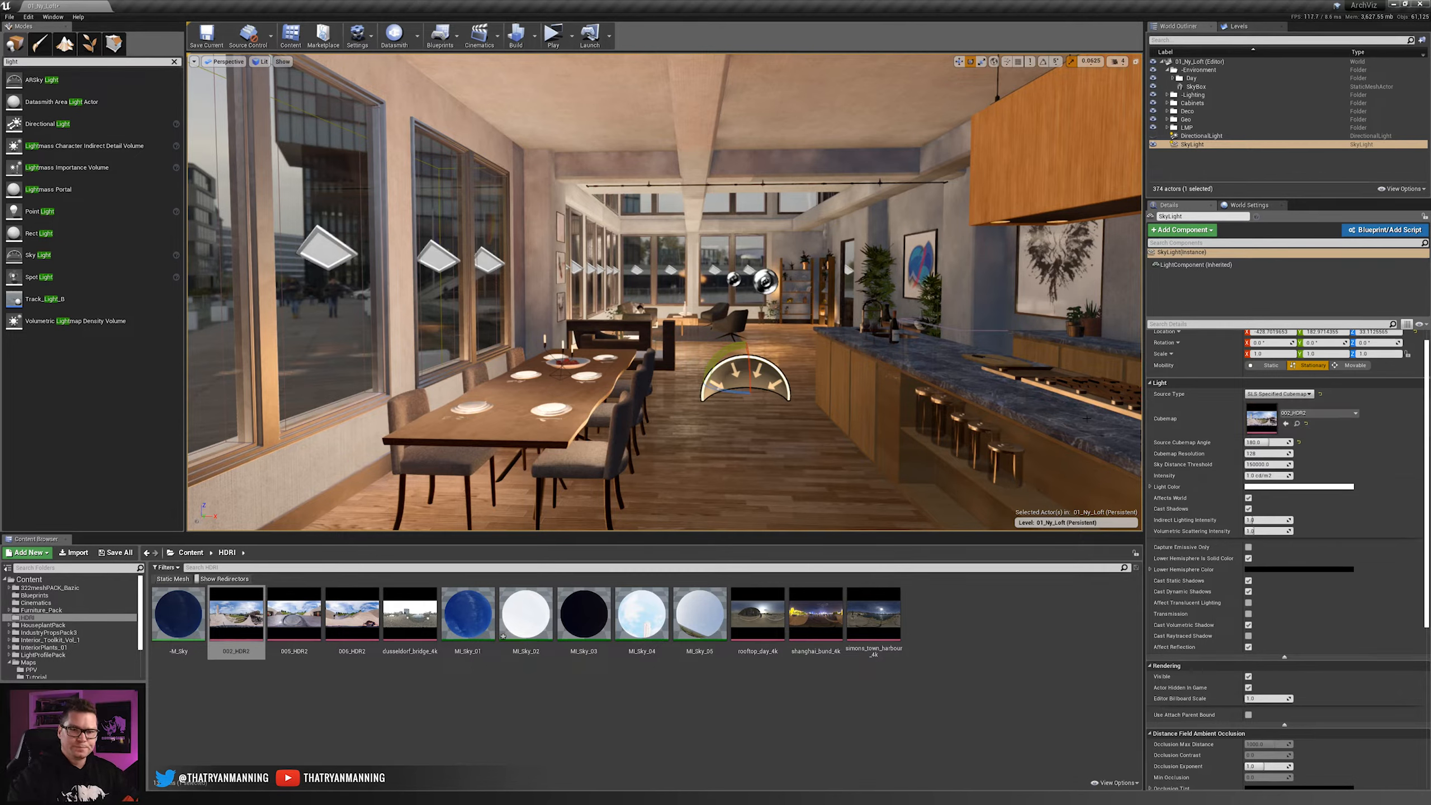
- Set the sky light's Cubemap Resolution to 512 and rebuild the reflection captures, checking the glass jars under the kitchen counter
{"action": "left_click", "coordinate": [1264, 453]}
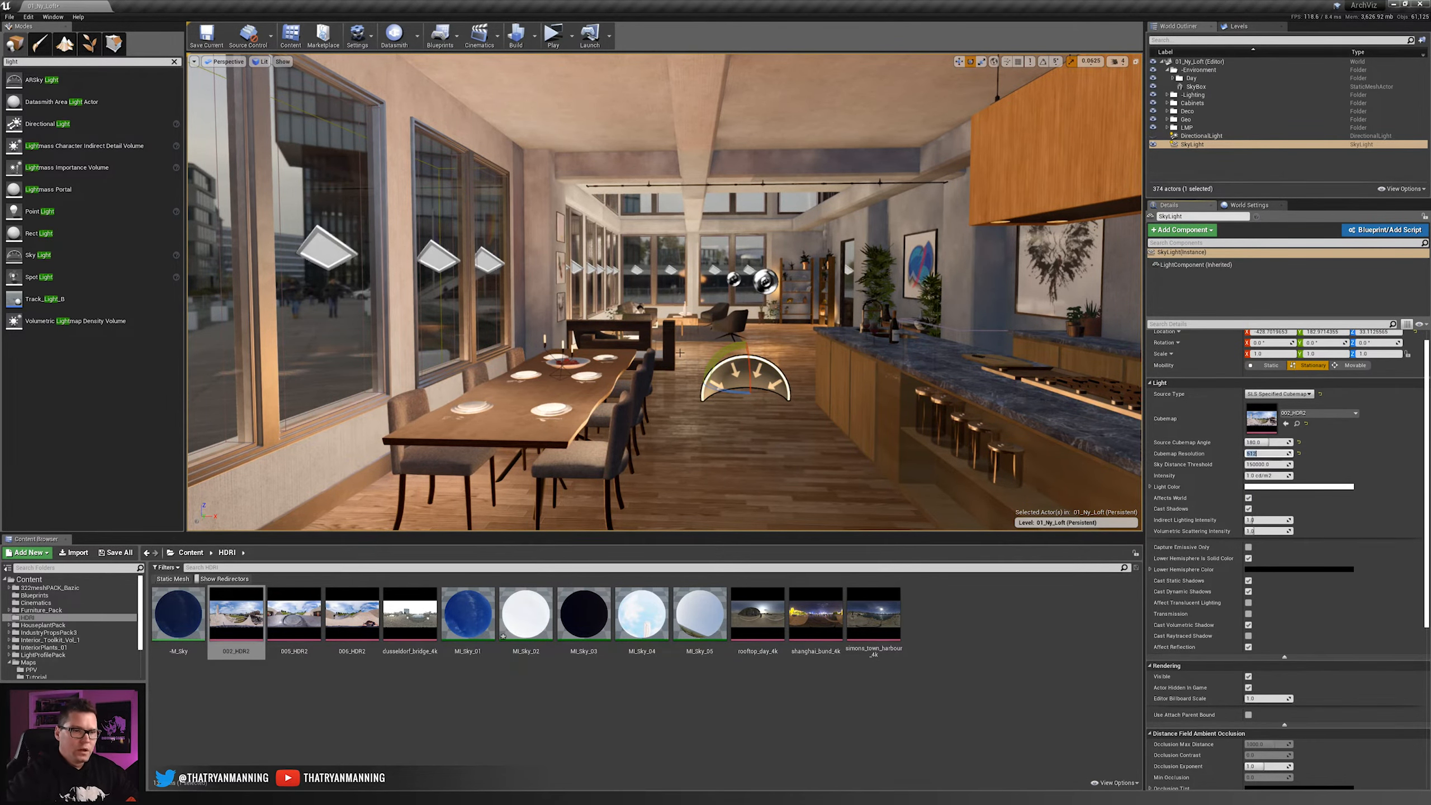
{"action": "right_click_drag", "start_coordinate": [549, 339], "coordinate": [851, 423]}
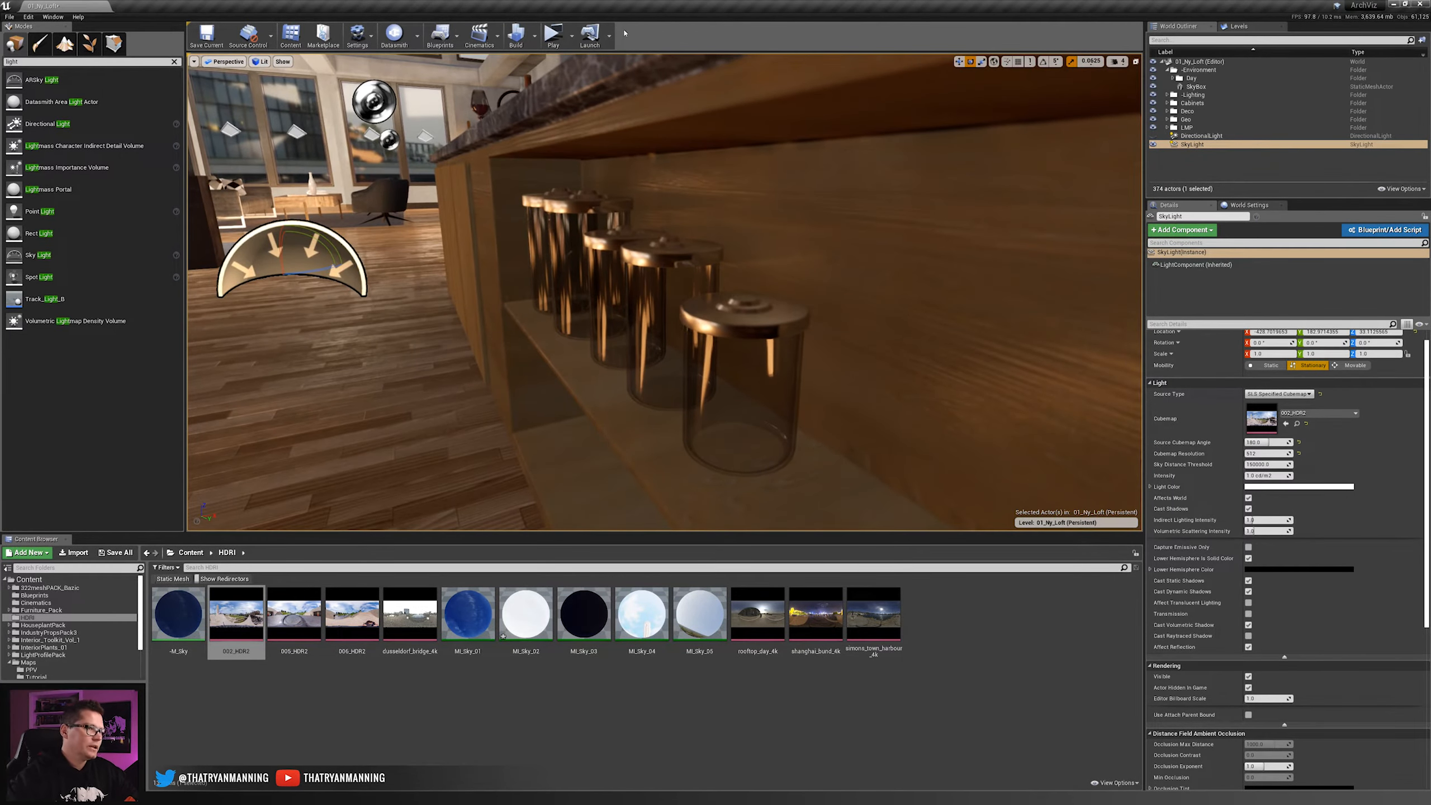
{"action": "left_click", "coordinate": [534, 35]}
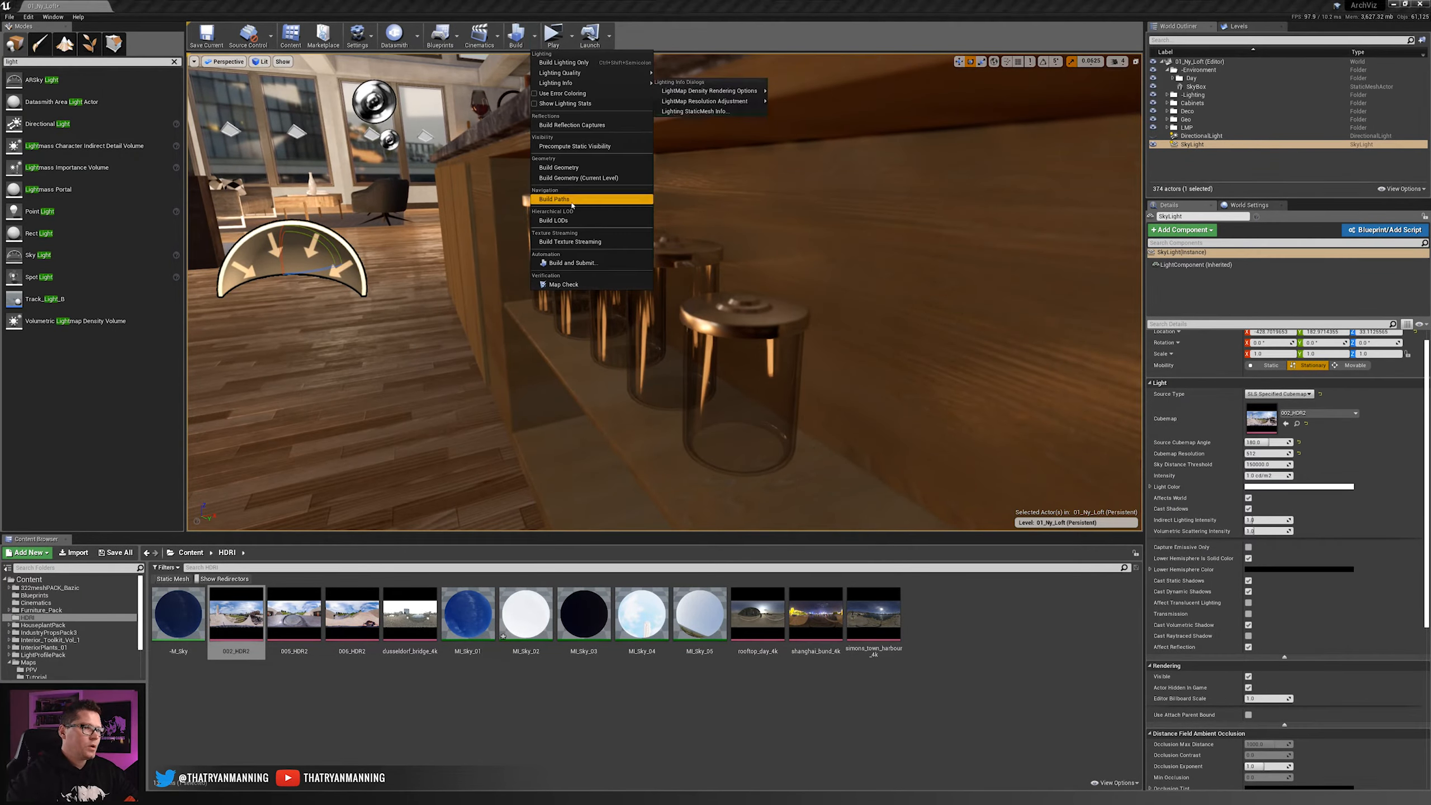
{"action": "left_click", "coordinate": [571, 125]}
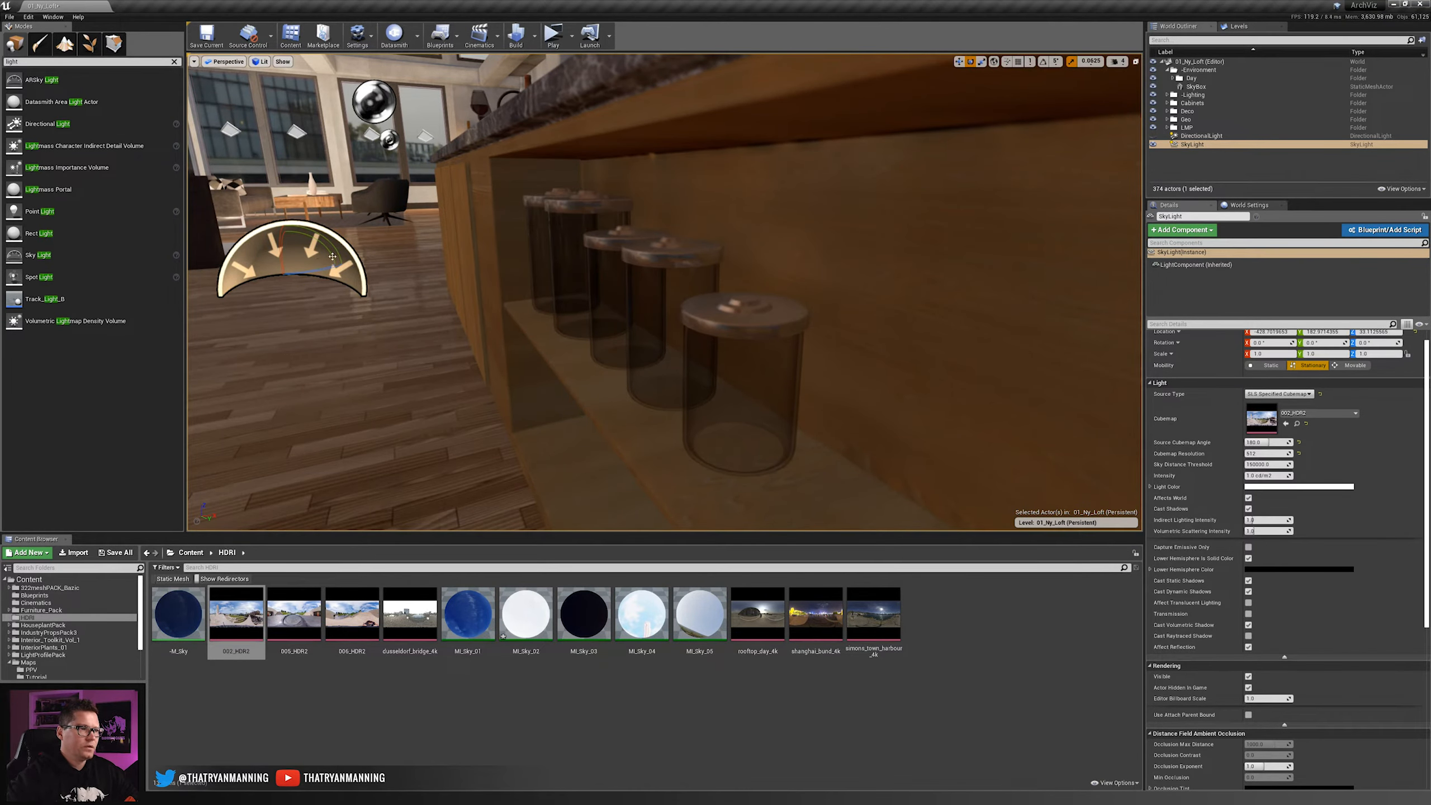
{"action": "left_click_drag", "start_coordinate": [754, 325], "coordinate": [763, 299], "text": "alt"}
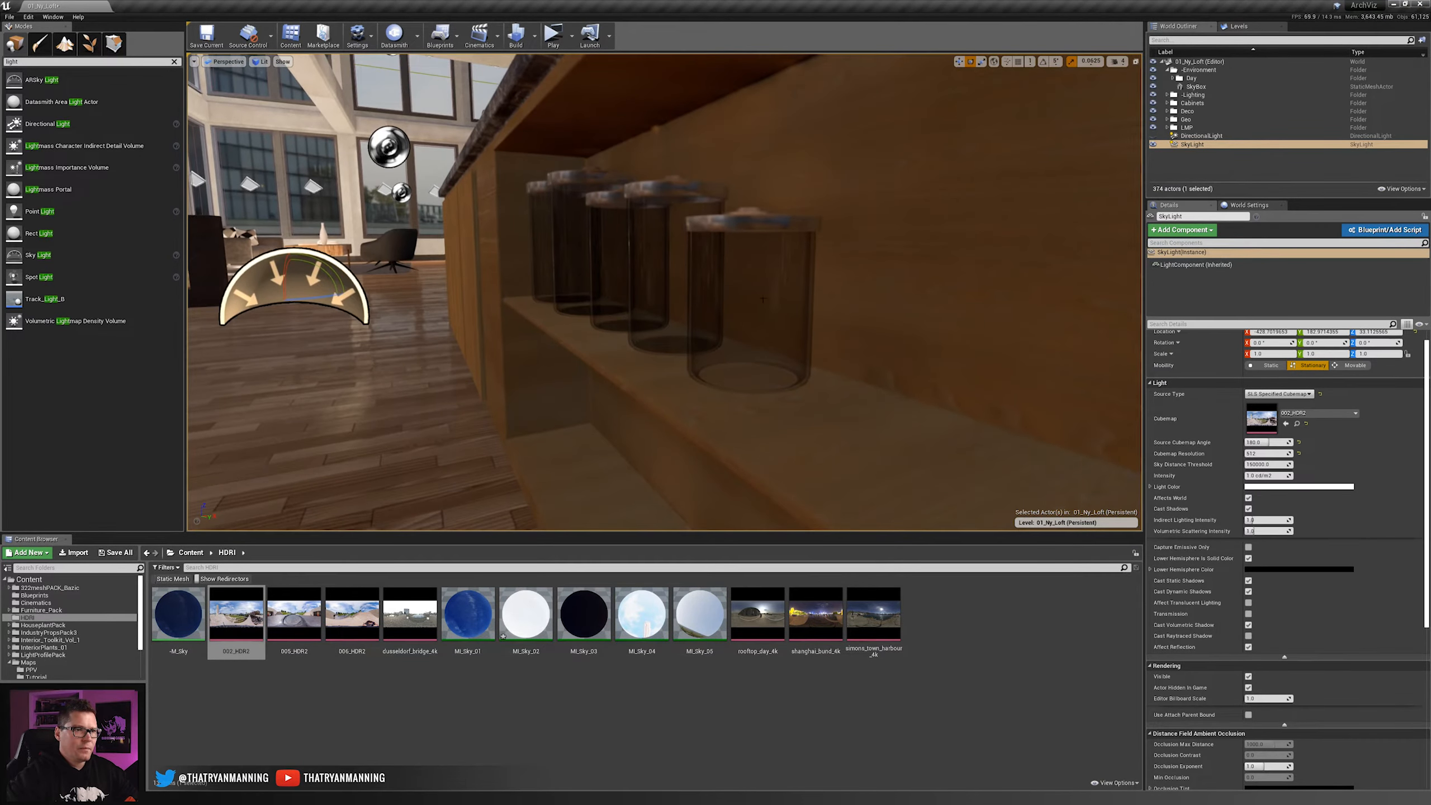
{"action": "scroll", "coordinate": [662, 209], "scroll_direction": "down", "scroll_amount": 3}
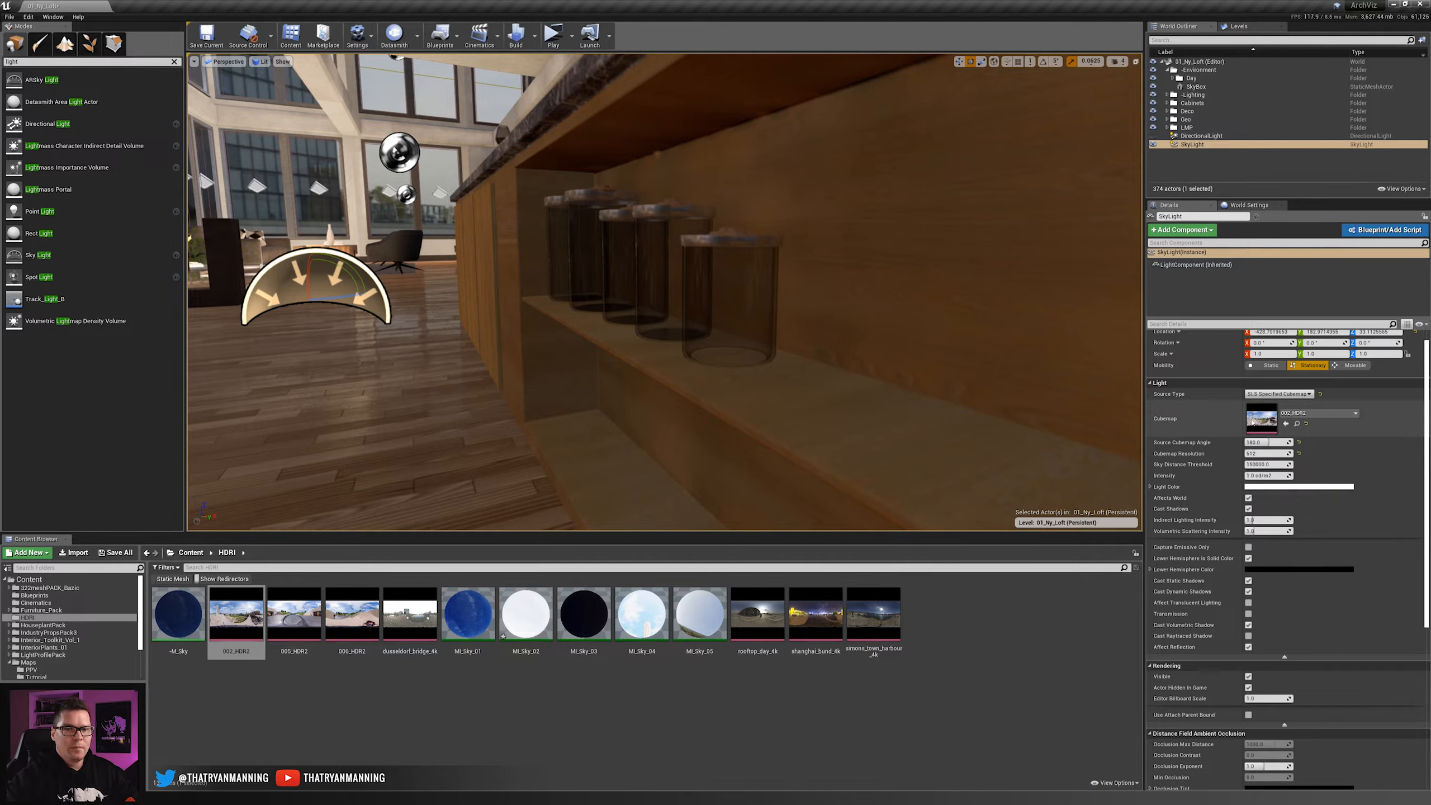
- Try a Cubemap Resolution of 1024 on the sky light with rebuilt reflection captures, and return the resolution to 512
{"action": "left_click", "coordinate": [1257, 455]}
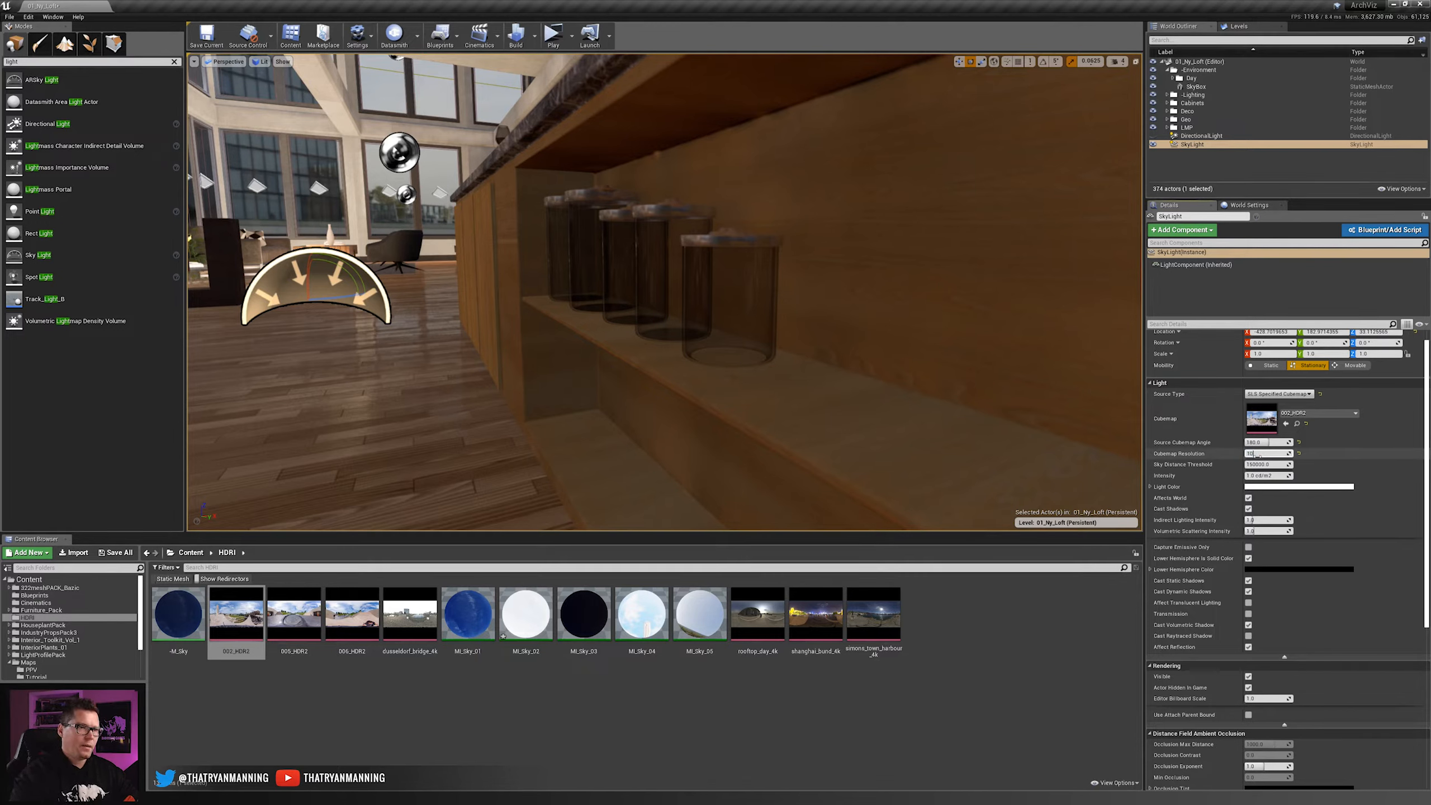
{"action": "type", "text": "1024"}
{"action": "key", "text": "Return"}
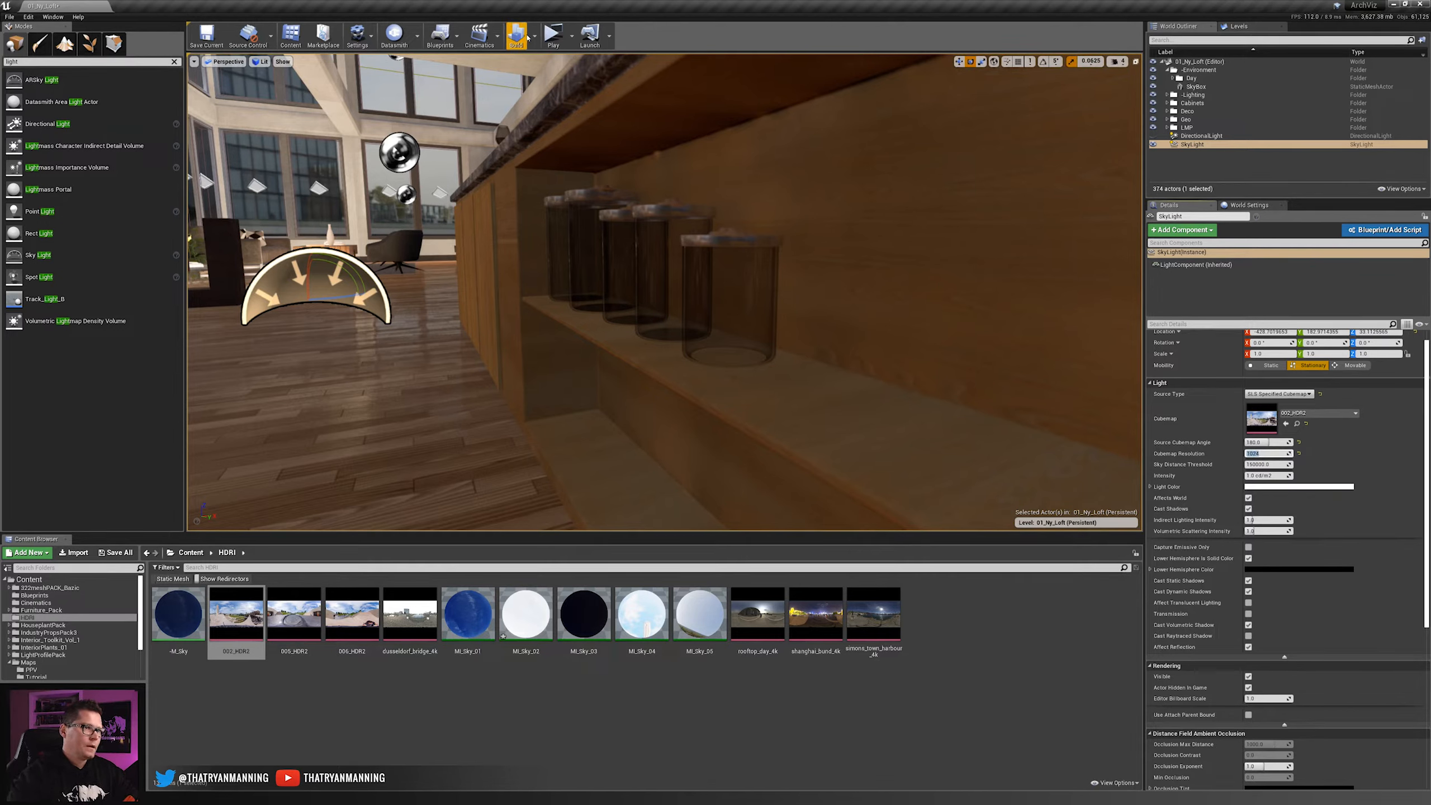
{"action": "left_click", "coordinate": [534, 35]}
{"action": "left_click", "coordinate": [570, 125]}
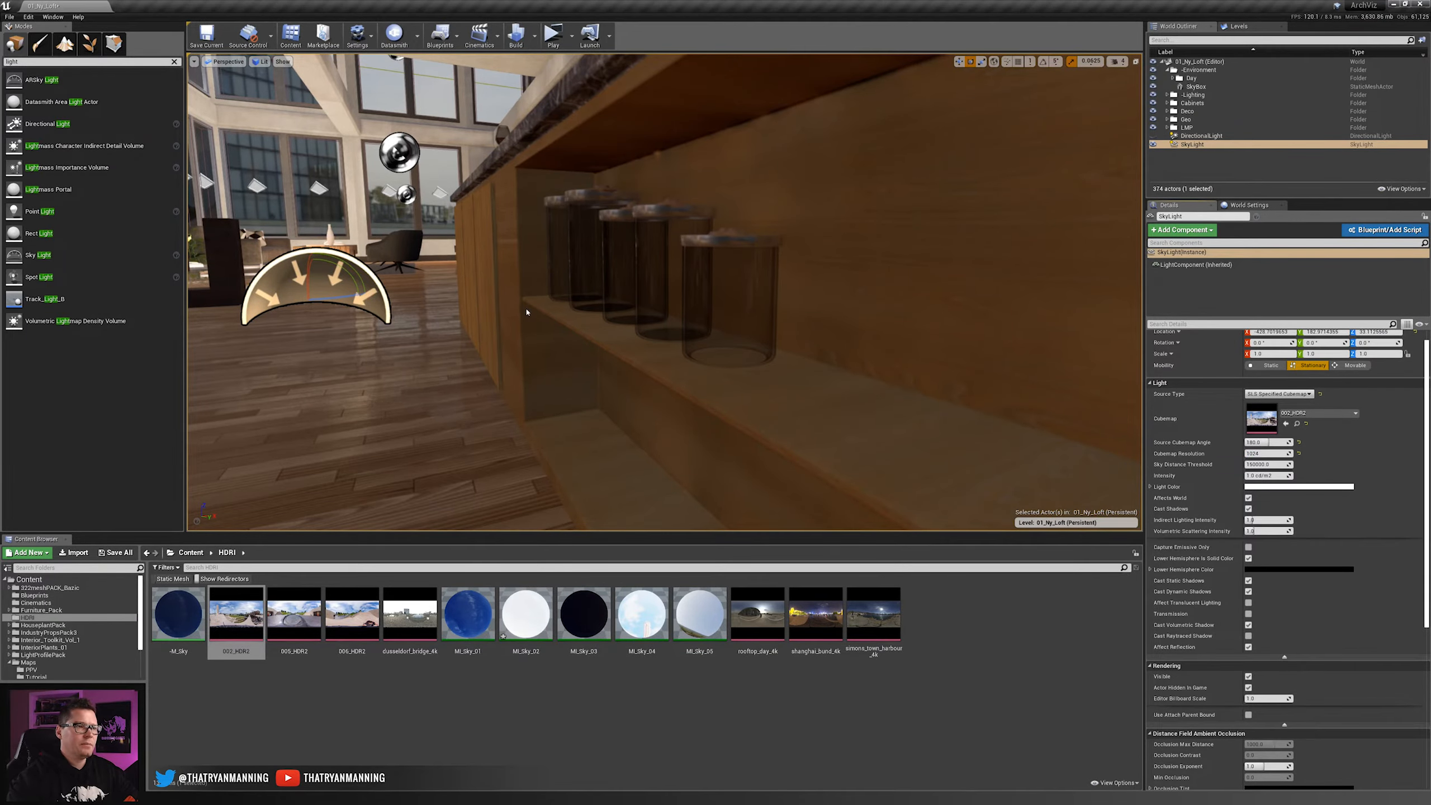
{"action": "right_click_drag", "start_coordinate": [526, 312], "coordinate": [394, 321]}
{"action": "key", "text": "w"}
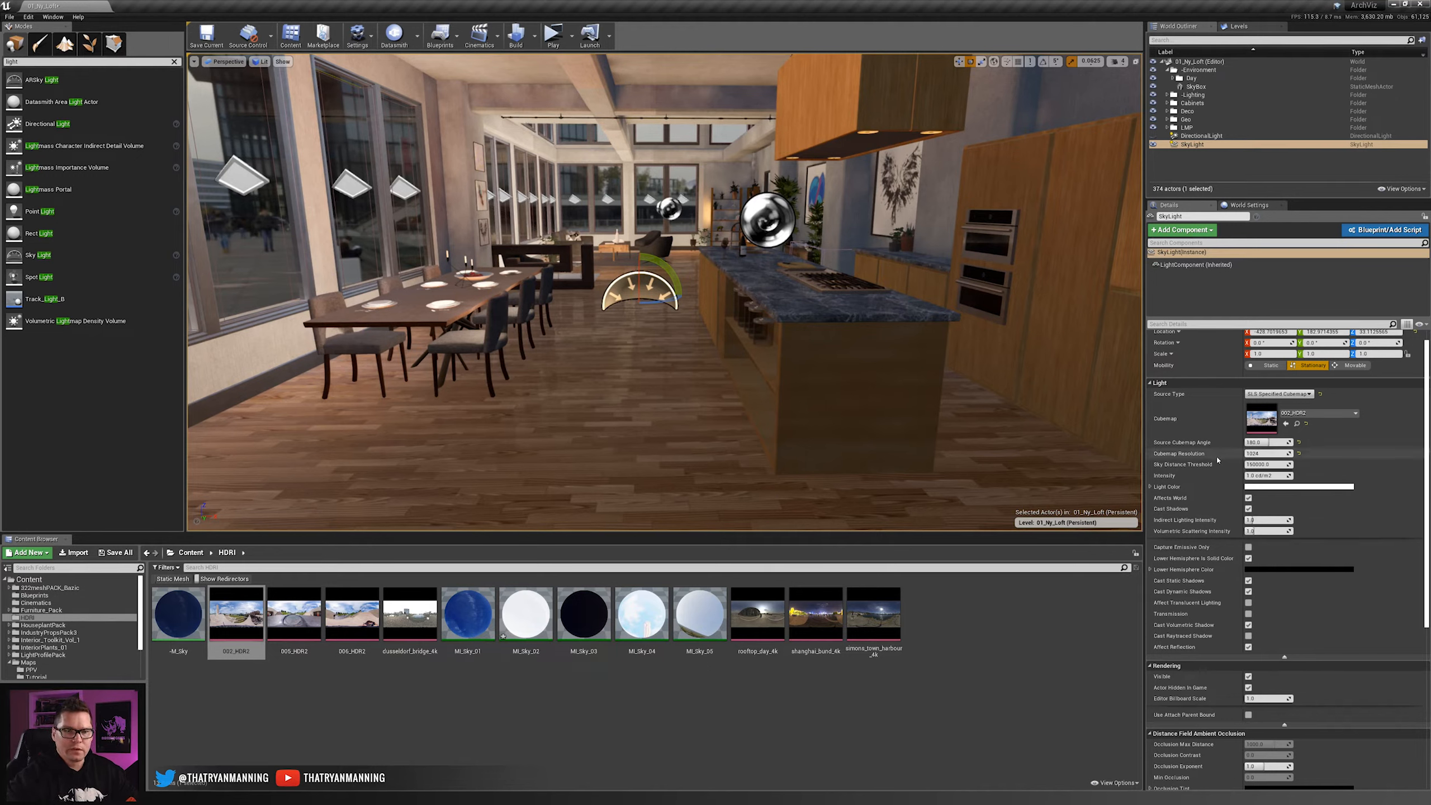
{"action": "left_click", "coordinate": [1268, 454]}
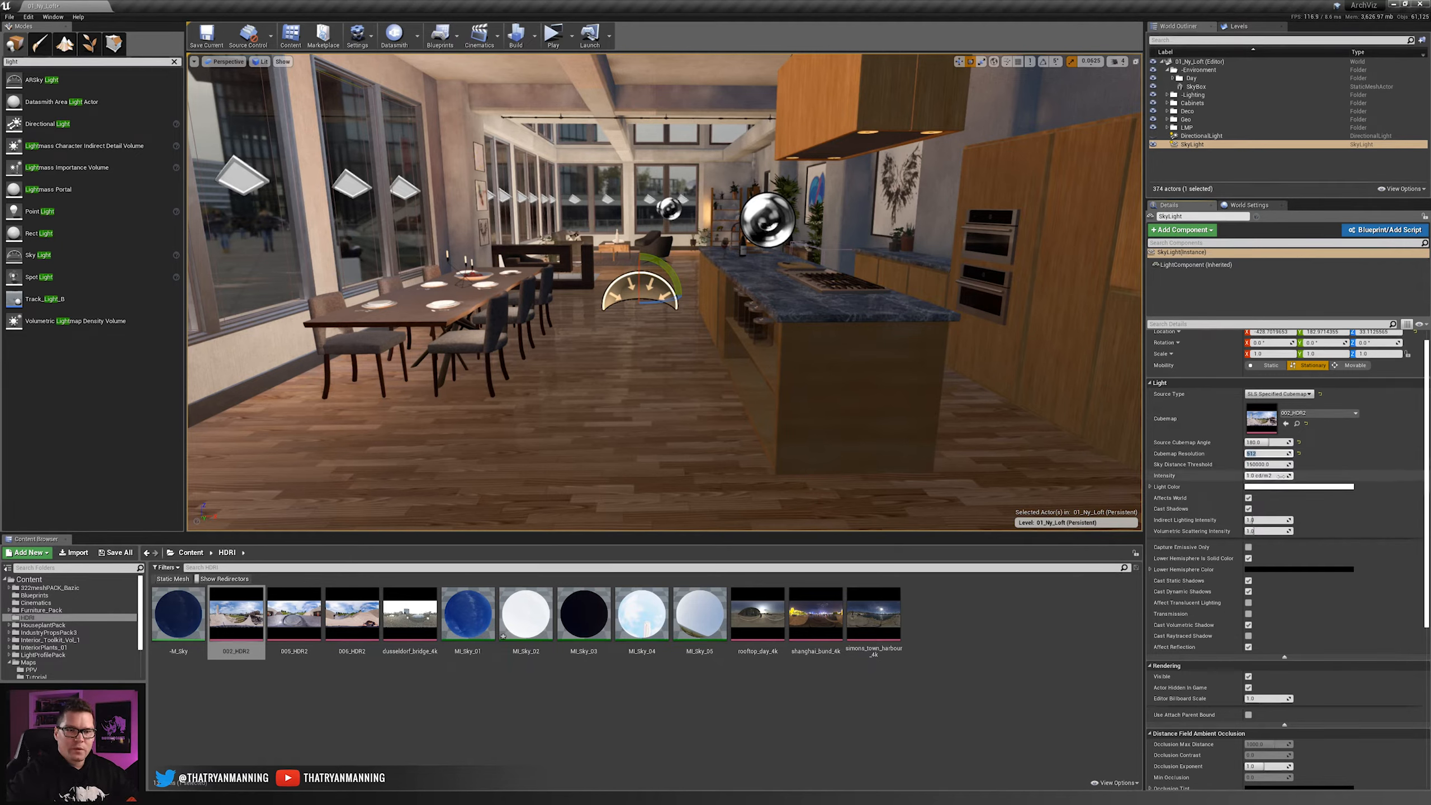
- Test the Stationary sky light's Intensity at 10 and at 0.5 to compare the brightness of the kitchen and dining area
{"action": "left_click", "coordinate": [1286, 476]}
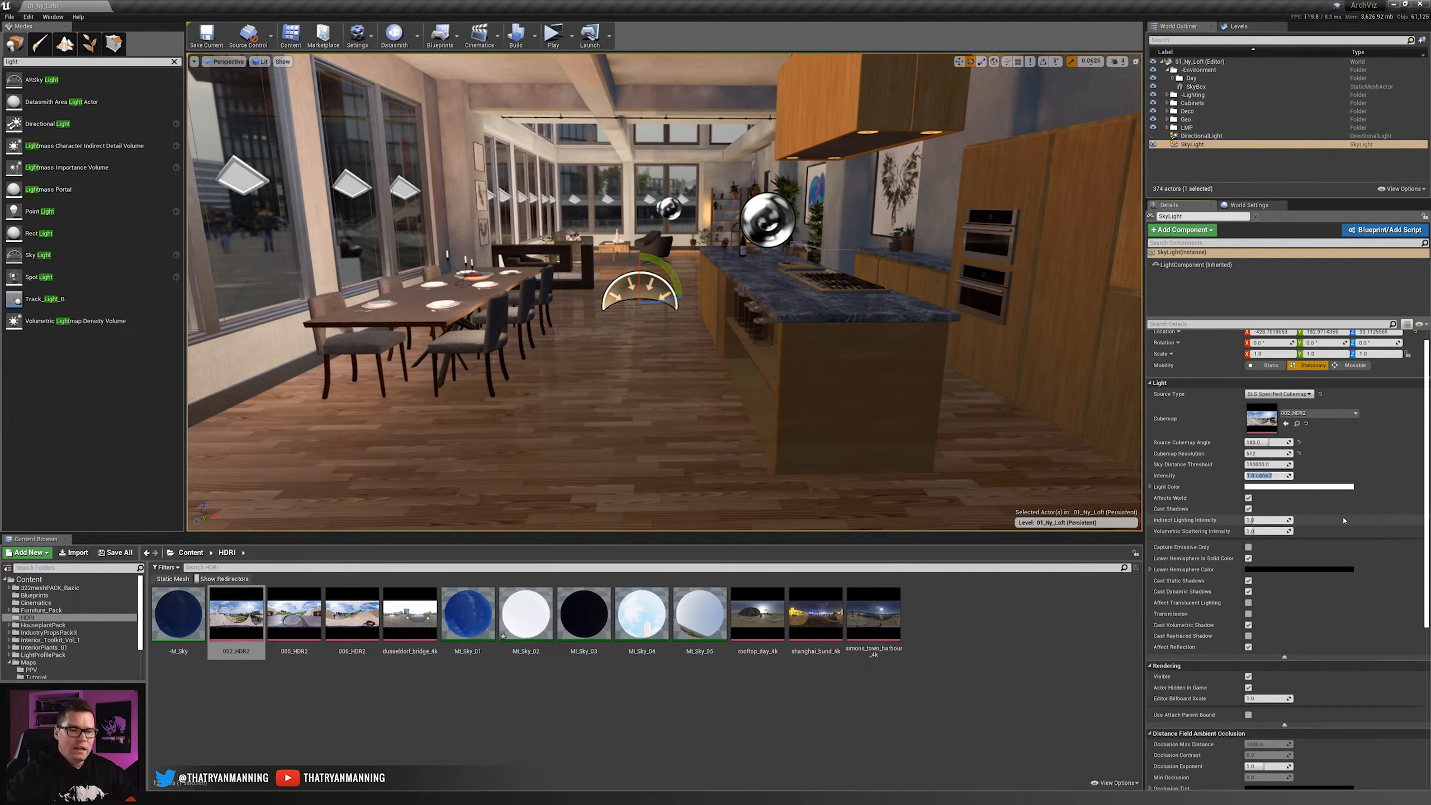
{"action": "type", "text": "10"}
{"action": "key", "text": "Return"}
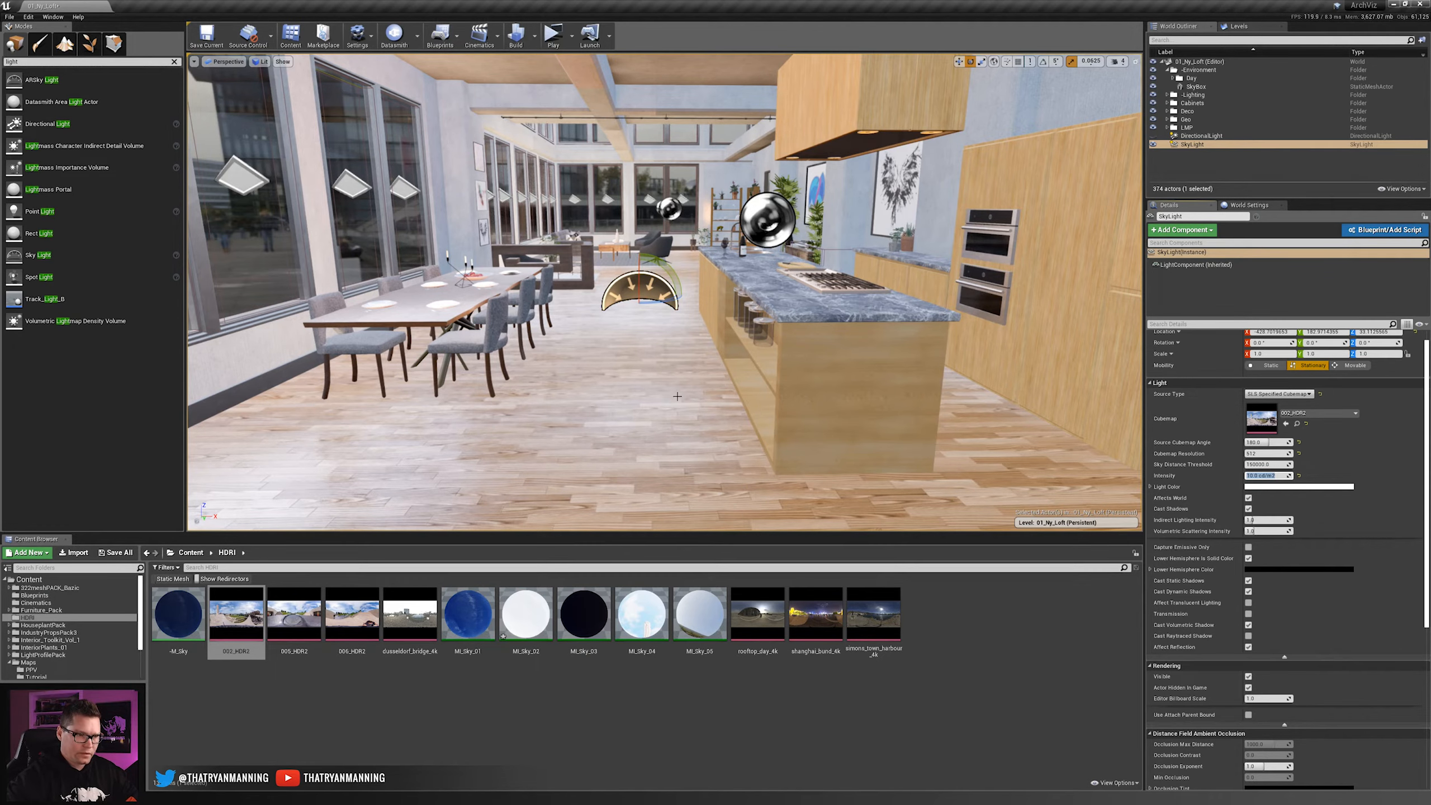
{"action": "right_click_drag", "start_coordinate": [676, 396], "coordinate": [676, 315]}
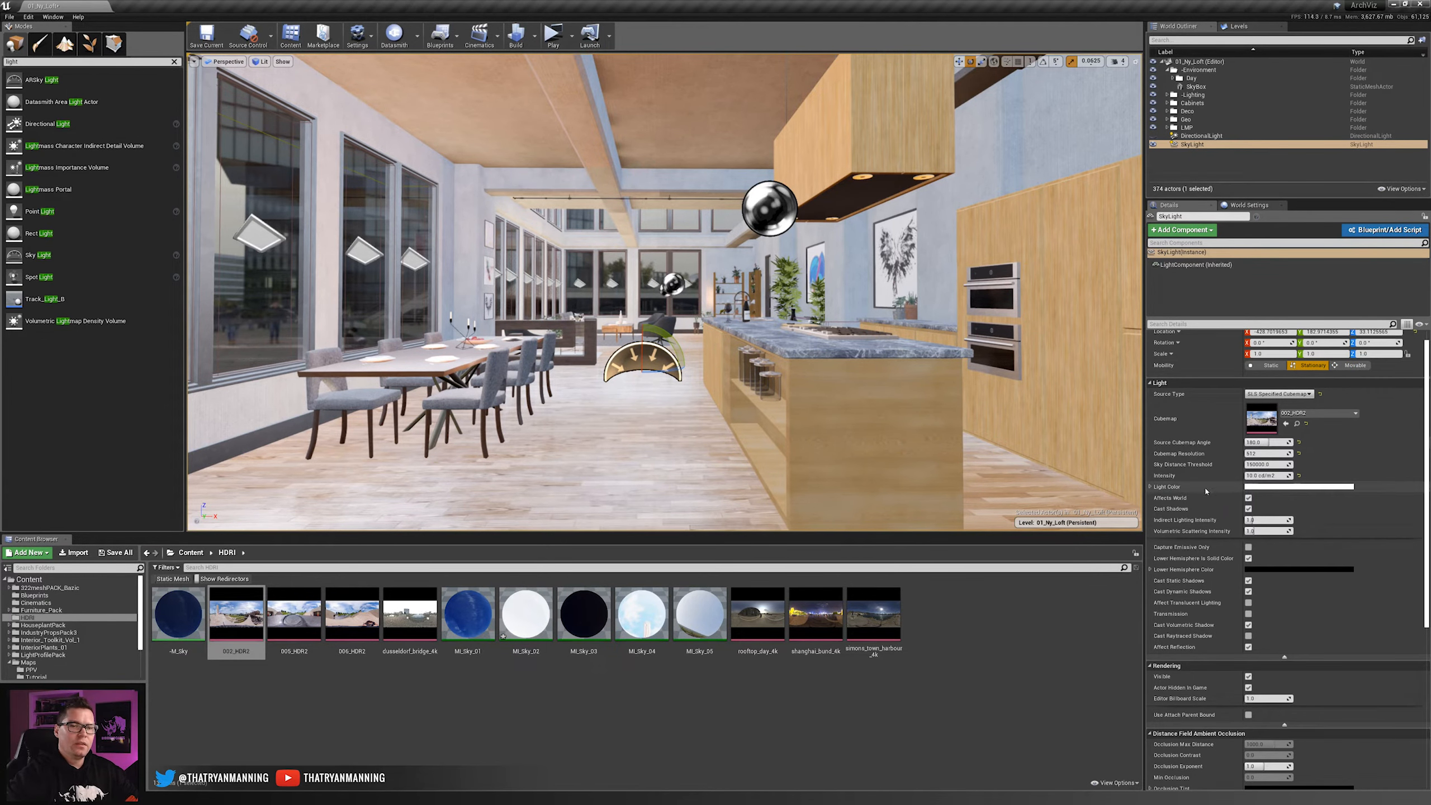
{"action": "left_click", "coordinate": [1257, 476]}
{"action": "type", "text": "0.5"}
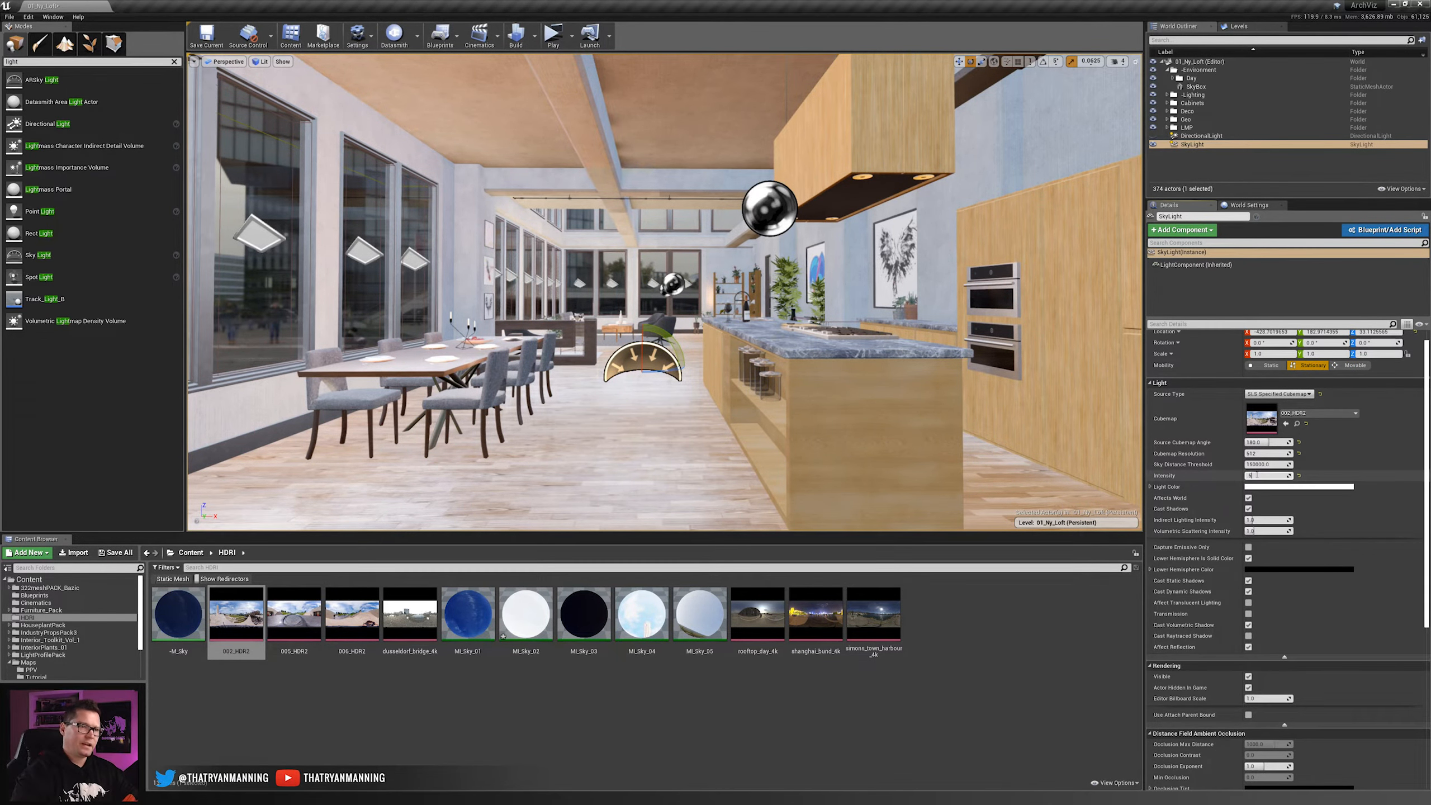
{"action": "key", "text": "Return"}
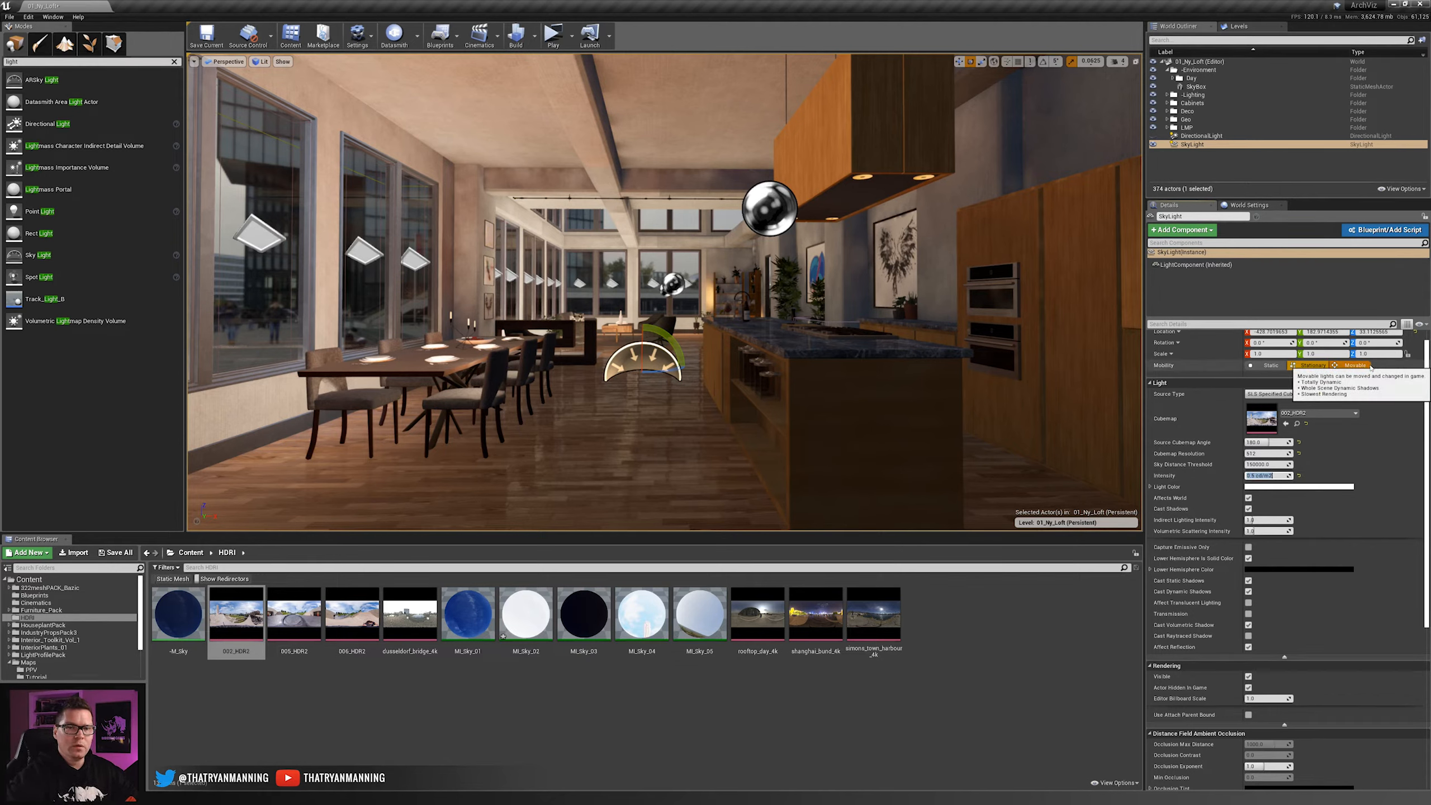
- Set the sky light to Static with an Intensity of 10 and change its Indirect Lighting Intensity
{"action": "left_click", "coordinate": [1276, 364]}
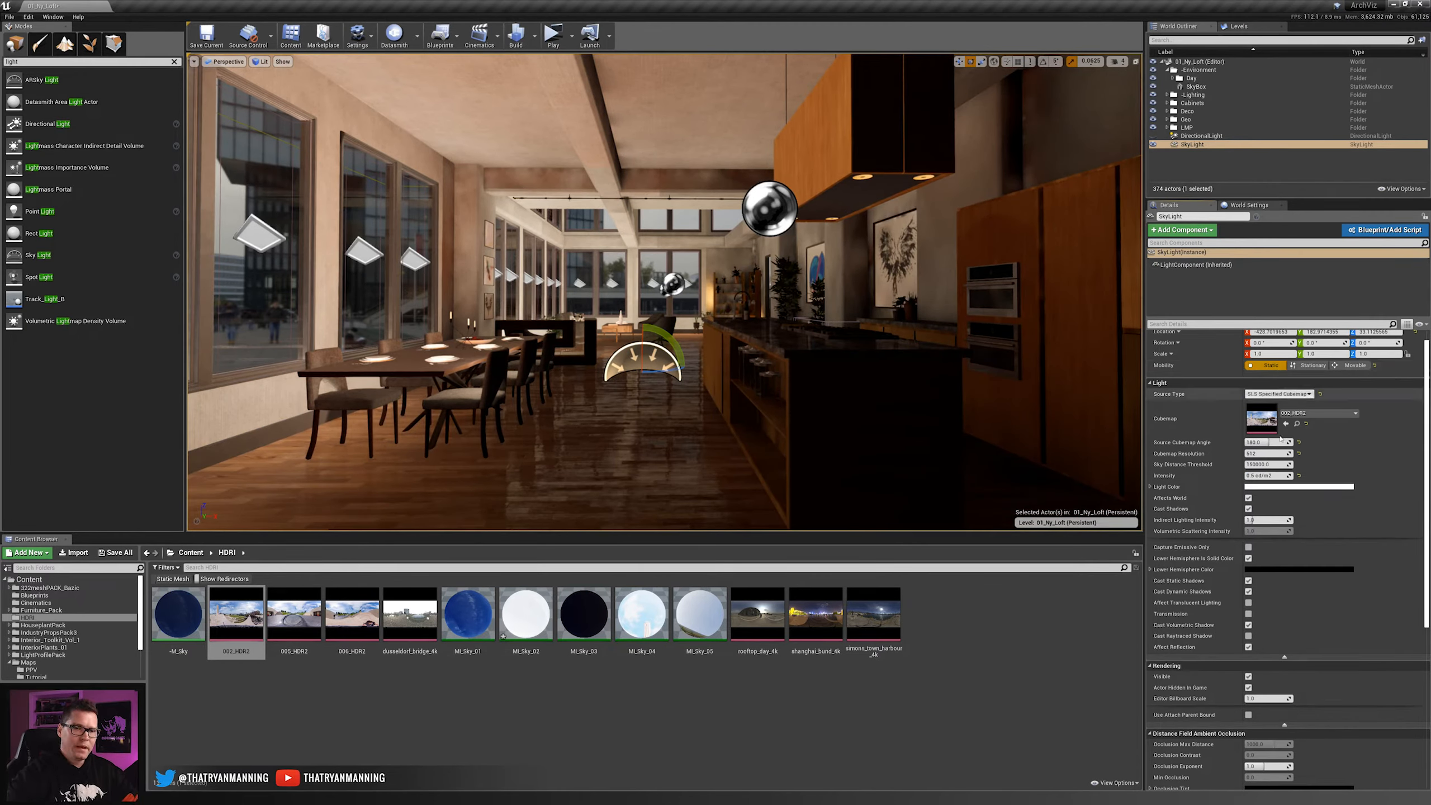
{"action": "left_click", "coordinate": [1266, 475]}
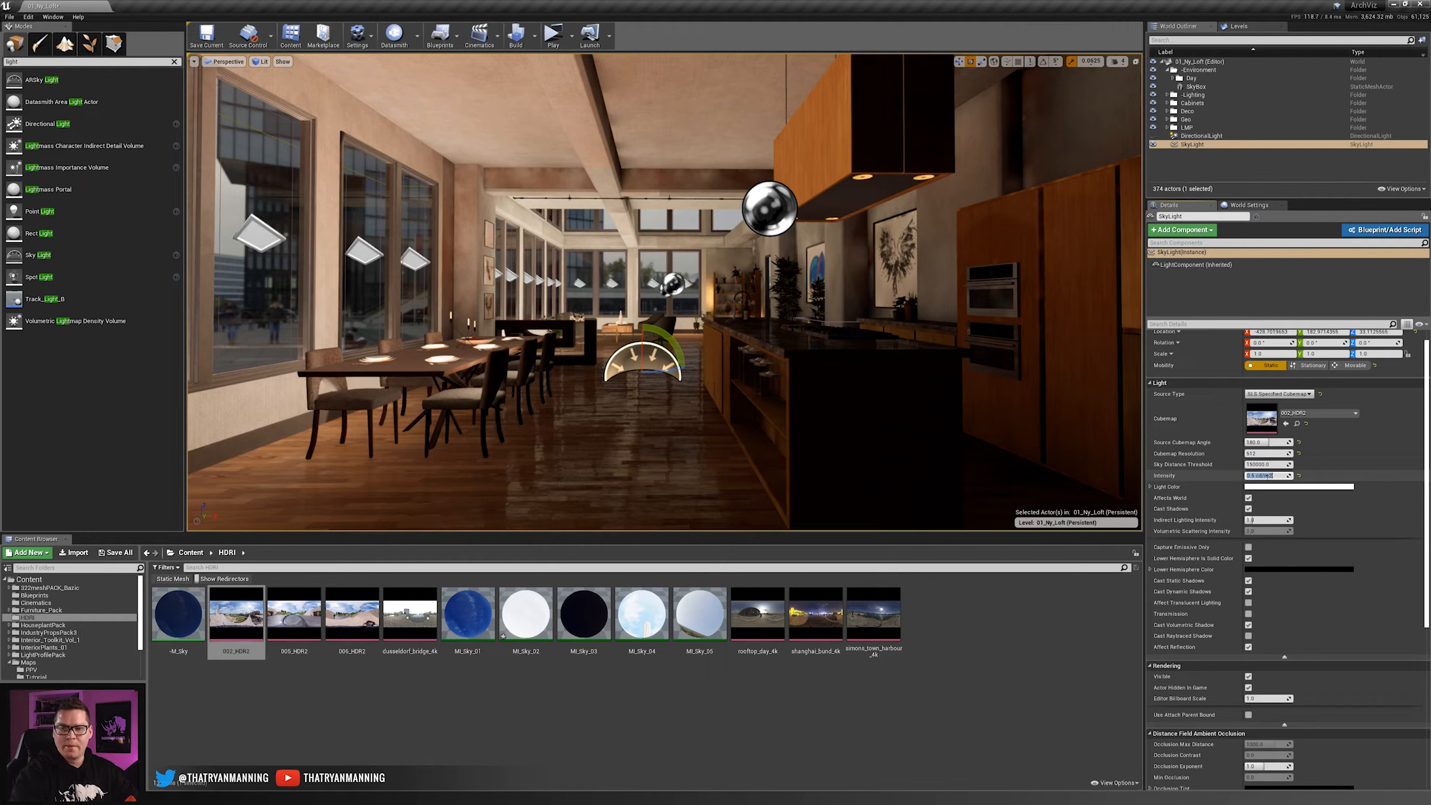
{"action": "type", "text": "10"}
{"action": "key", "text": "Return"}
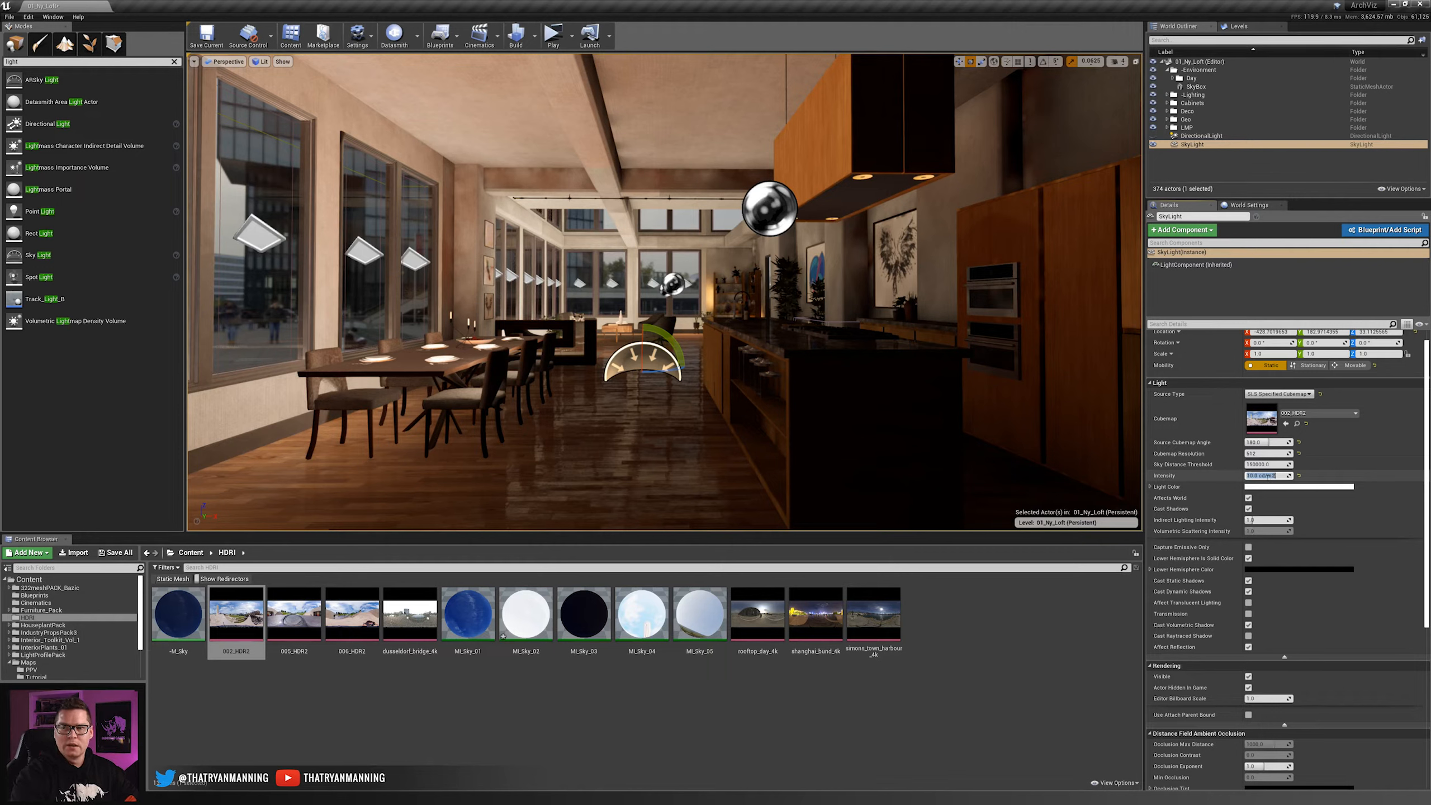
{"action": "left_click", "coordinate": [1233, 522]}
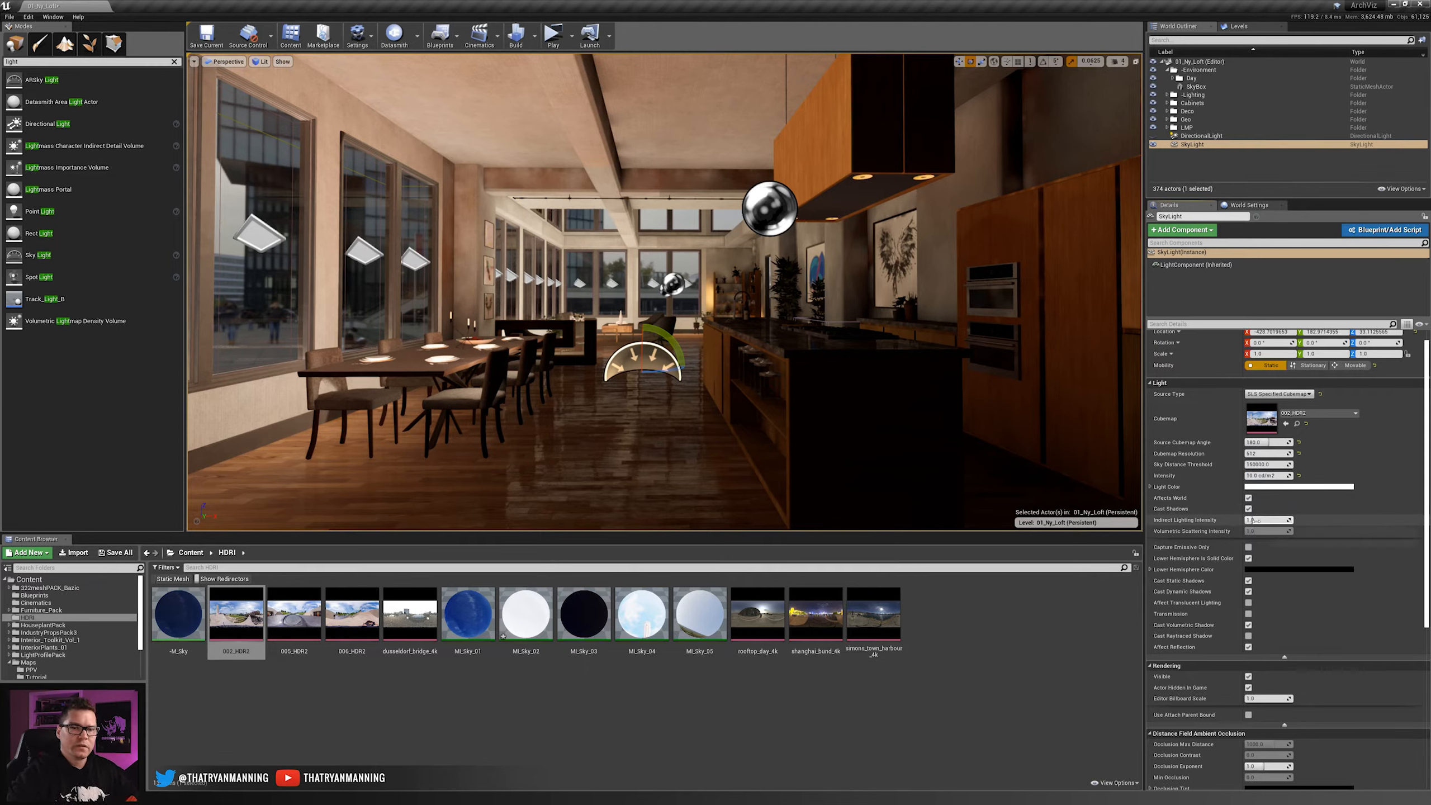
{"action": "left_click", "coordinate": [1254, 520]}
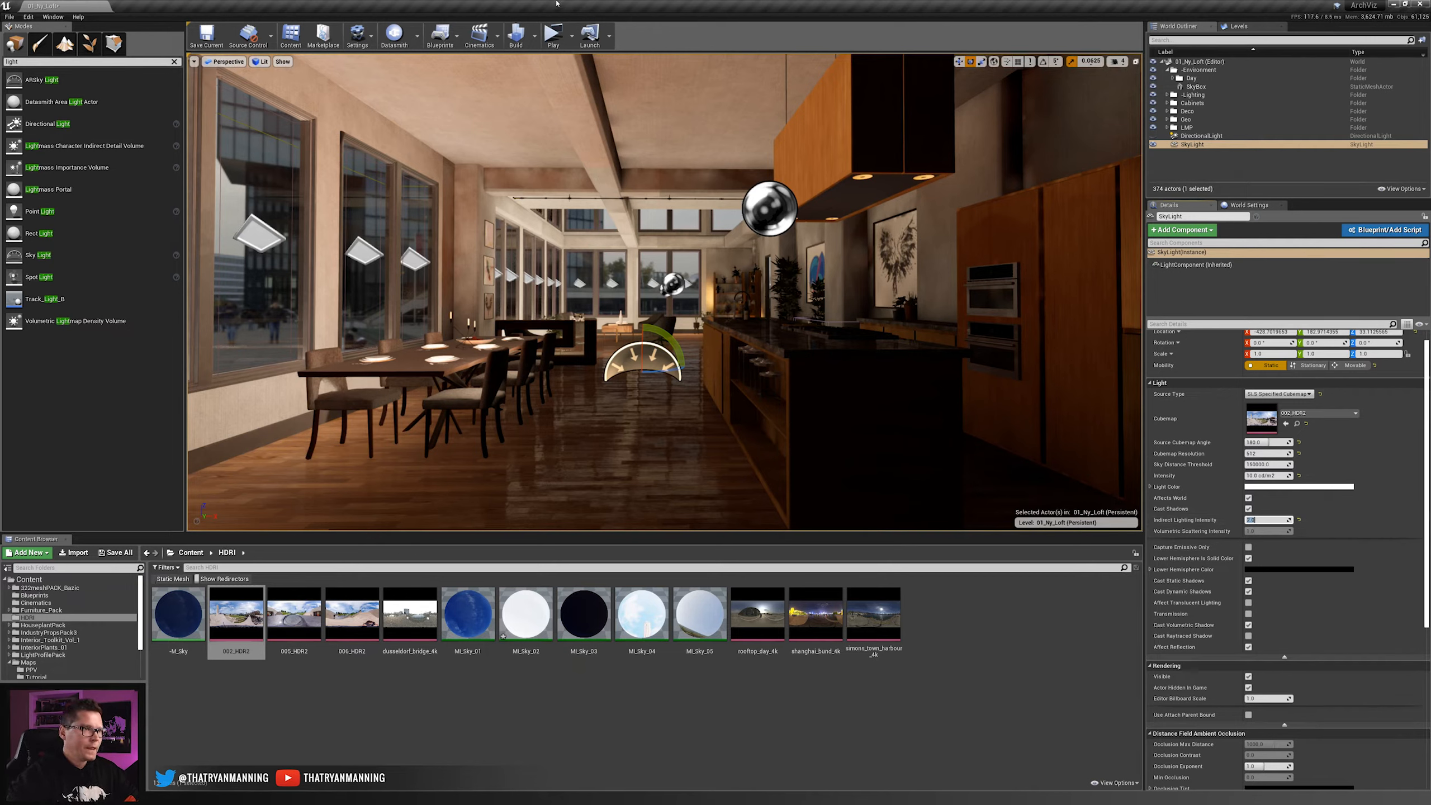
- Build only the lighting for the sky-light setup, and check the directional light's and sky light's settings while it runs
{"action": "left_click", "coordinate": [535, 44]}
{"action": "mouse_move", "coordinate": [591, 73]}
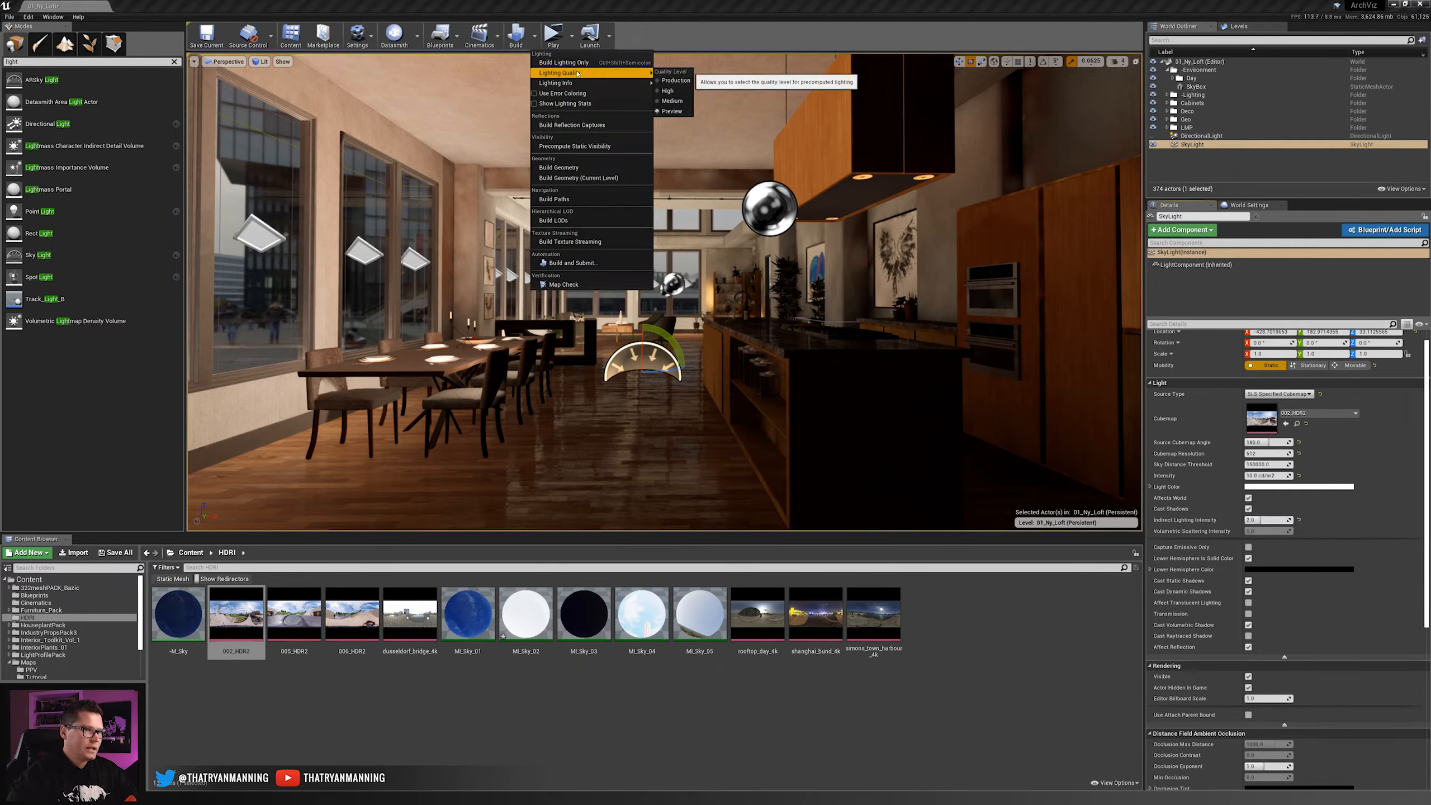
{"action": "left_click", "coordinate": [566, 63]}
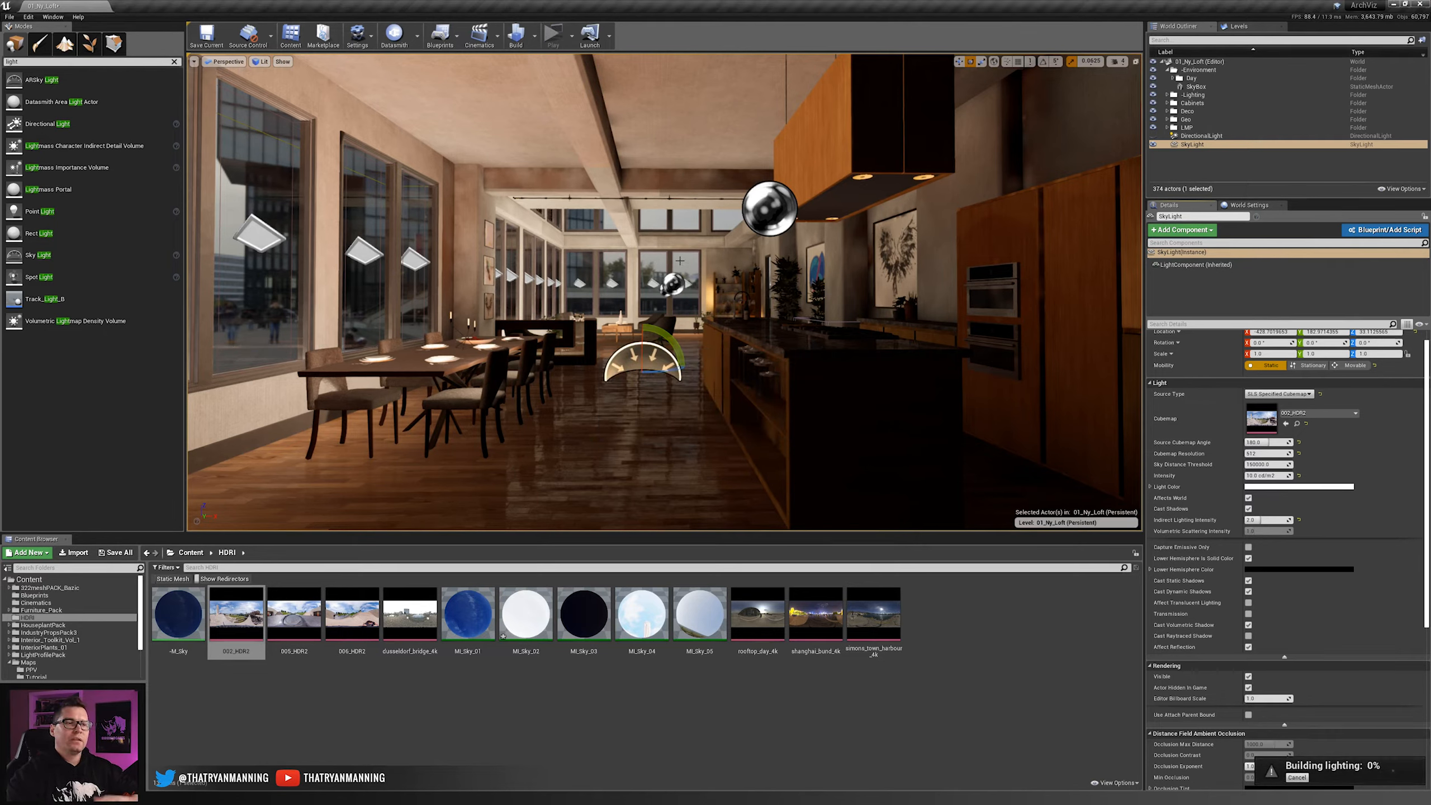
{"action": "left_click", "coordinate": [1206, 136]}
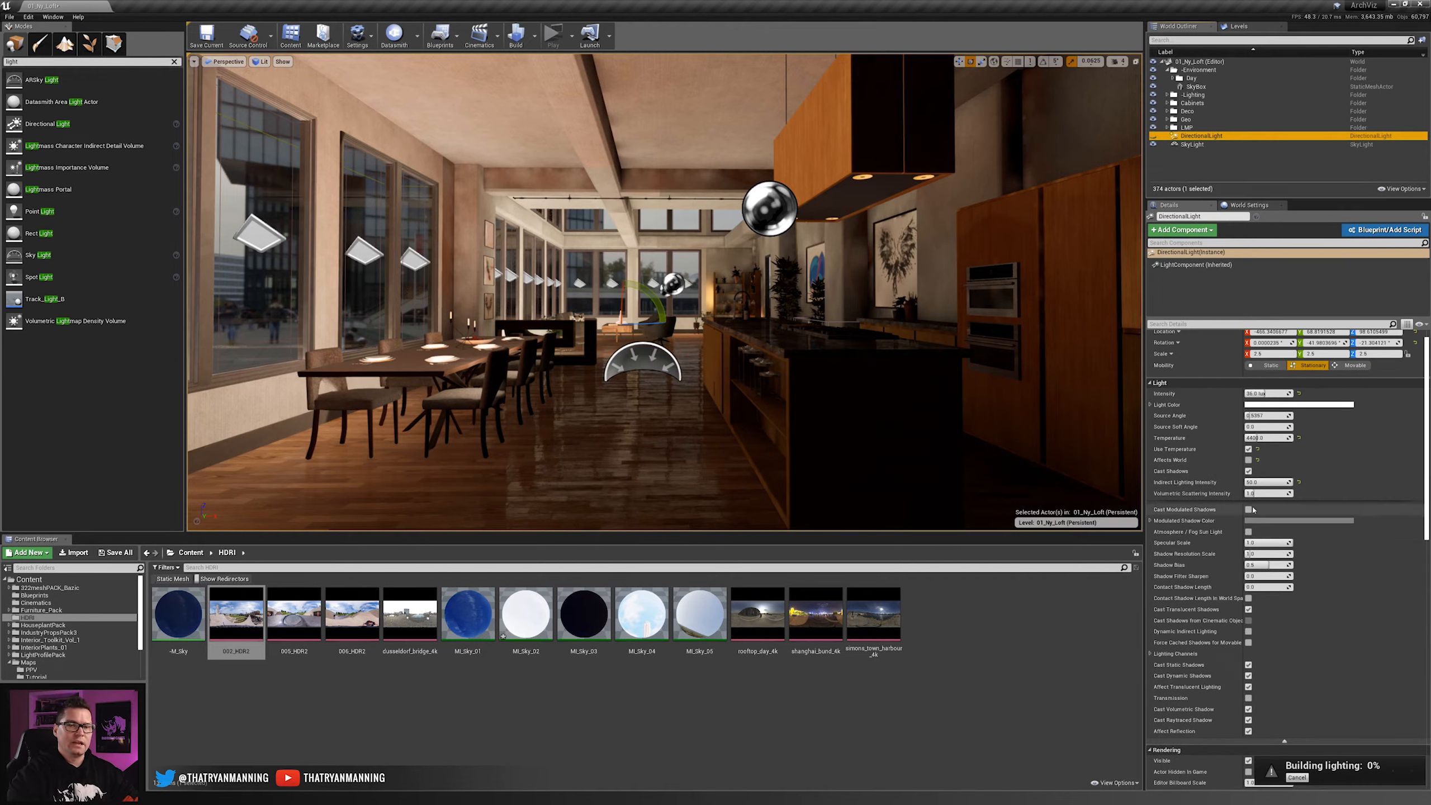
{"action": "left_click", "coordinate": [1194, 144]}
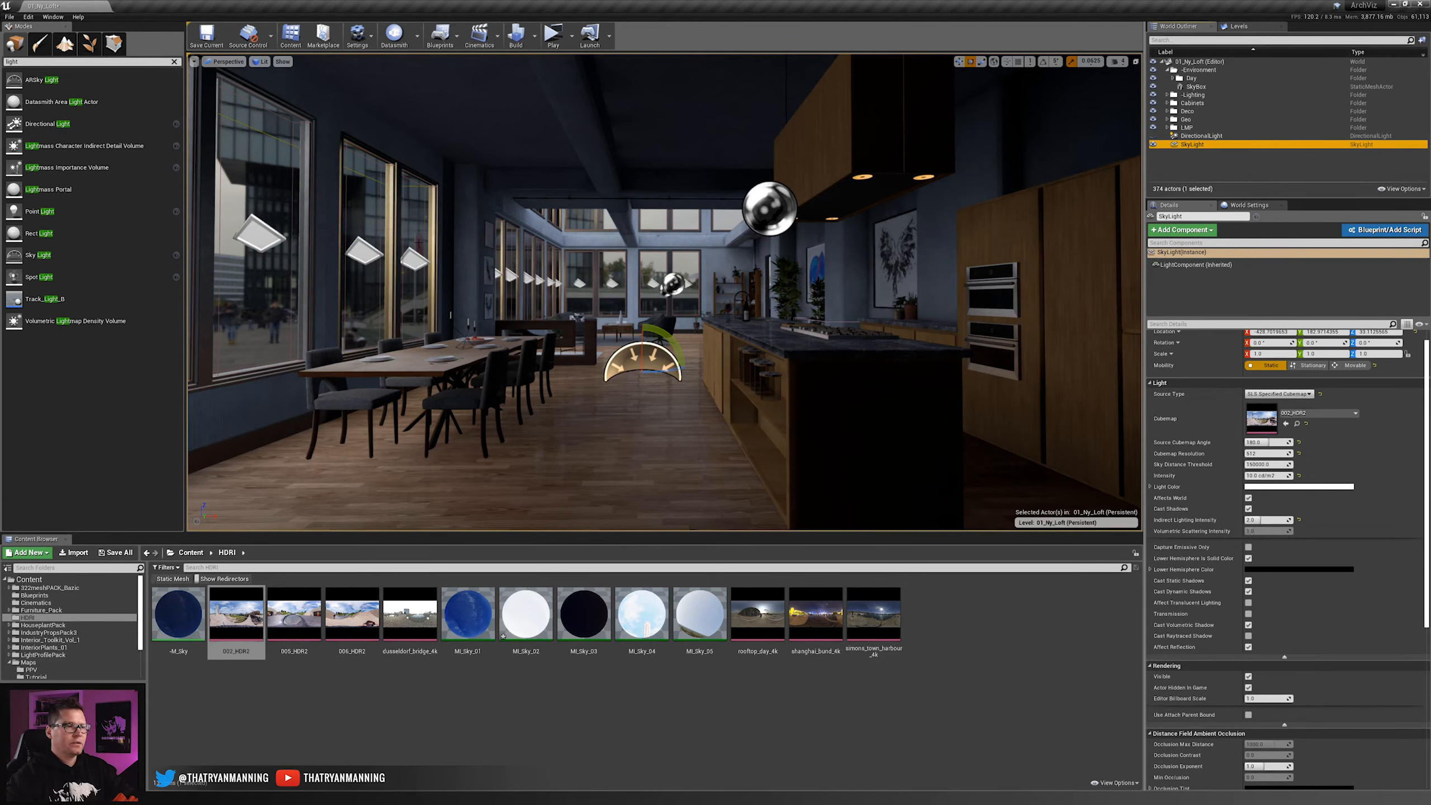
- Inspect the baked sky lighting in the double-height living area, then around the kitchen island and dining table
{"action": "right_click_drag", "start_coordinate": [616, 228], "coordinate": [605, 169]}
{"action": "key", "text": "w"}
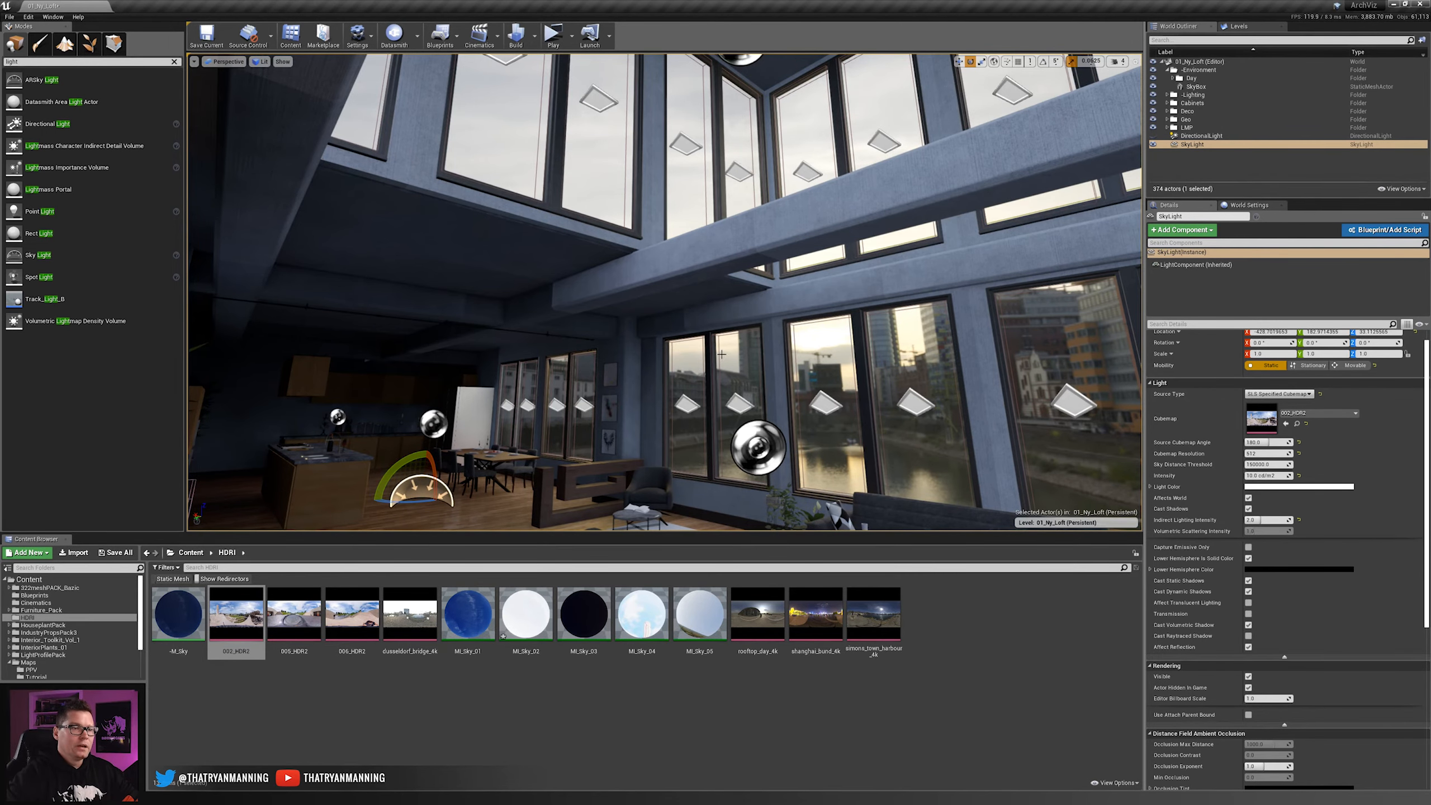
{"action": "right_click_drag", "start_coordinate": [722, 357], "coordinate": [724, 389]}
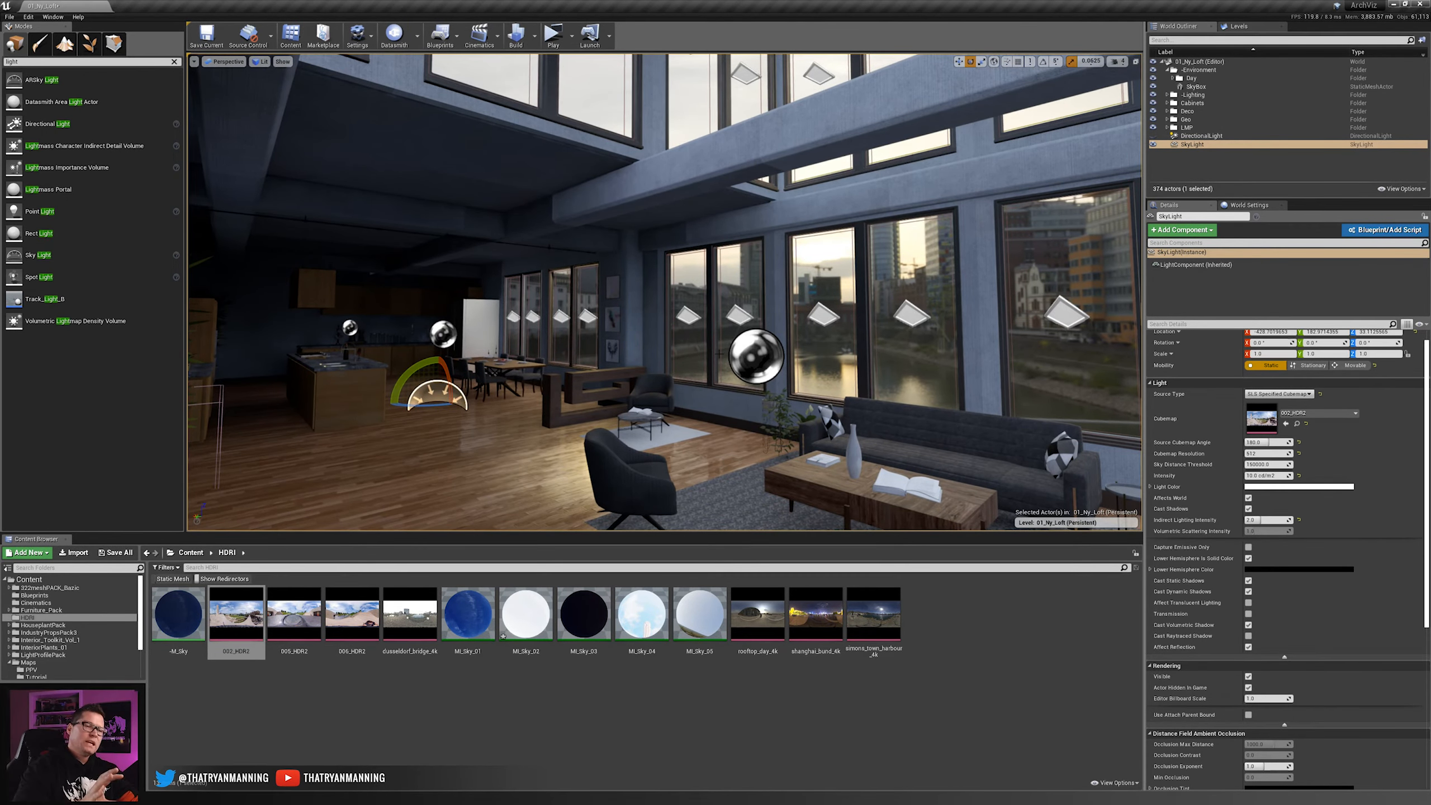
{"action": "left_click", "coordinate": [1190, 144]}
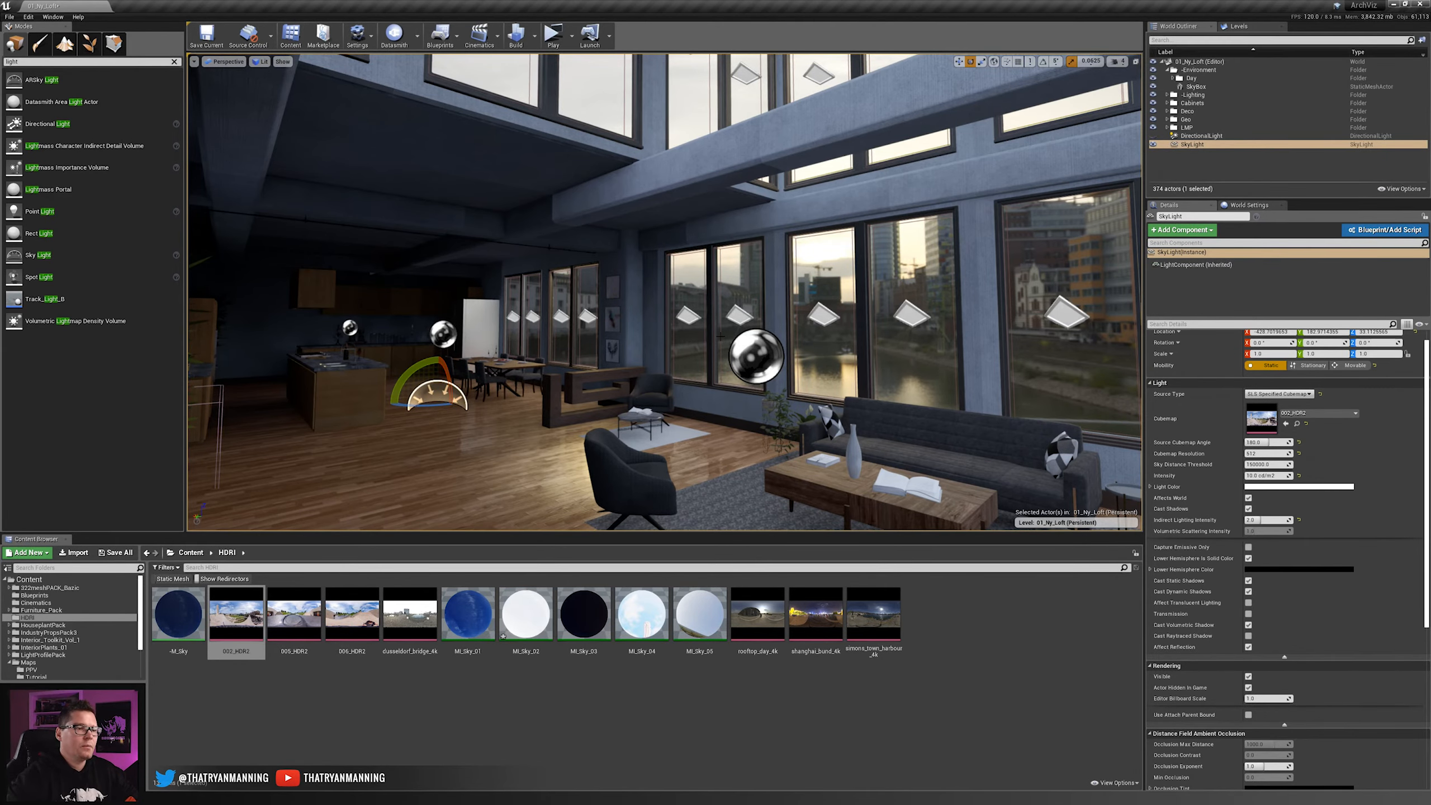
{"action": "right_click_drag", "start_coordinate": [721, 336], "coordinate": [200, 340]}
{"action": "key", "text": "w"}
{"action": "key", "text": "w"}
{"action": "key", "text": "s"}
{"action": "key", "text": "a"}
{"action": "key", "text": "w"}
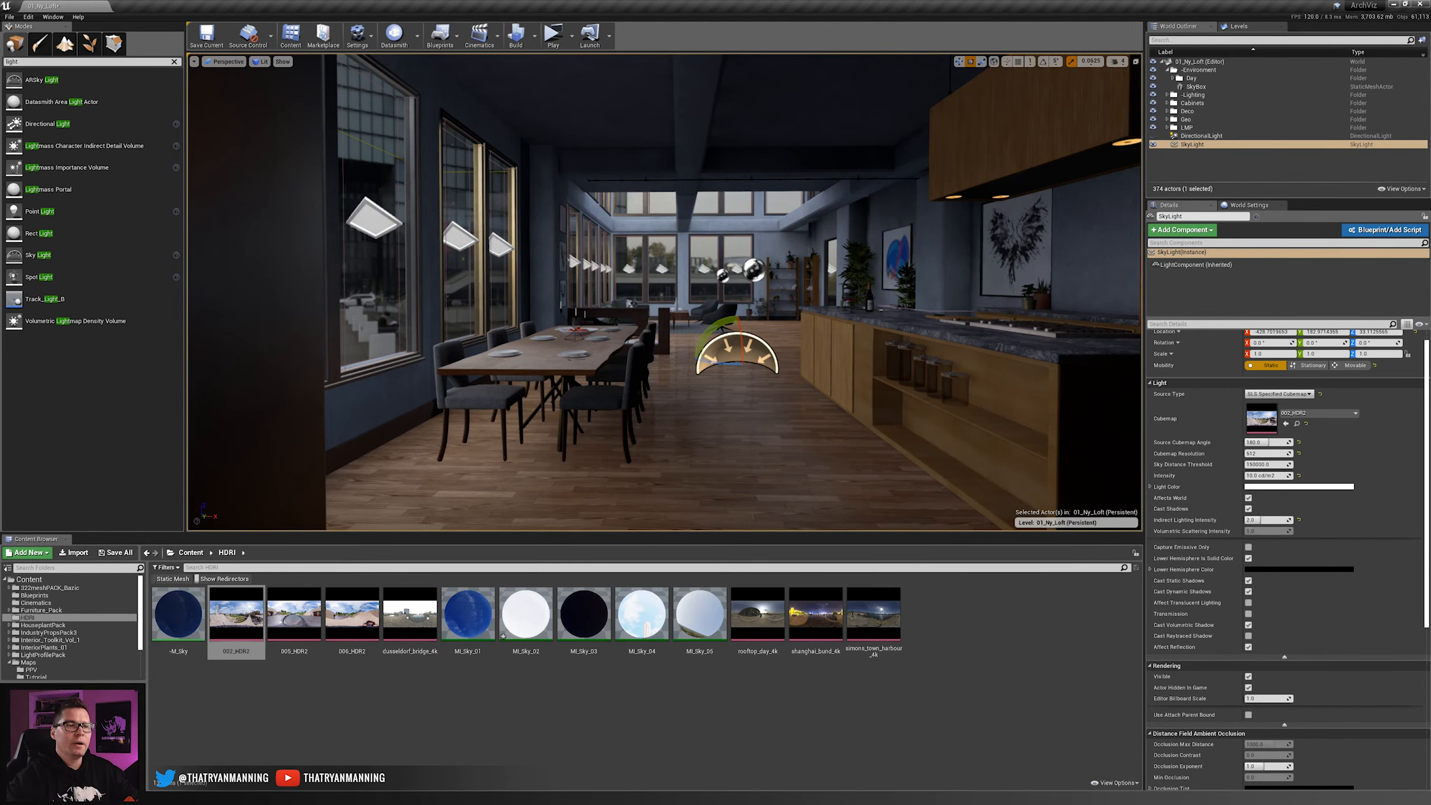
{"action": "key", "text": "d"}
{"action": "key", "text": "a"}
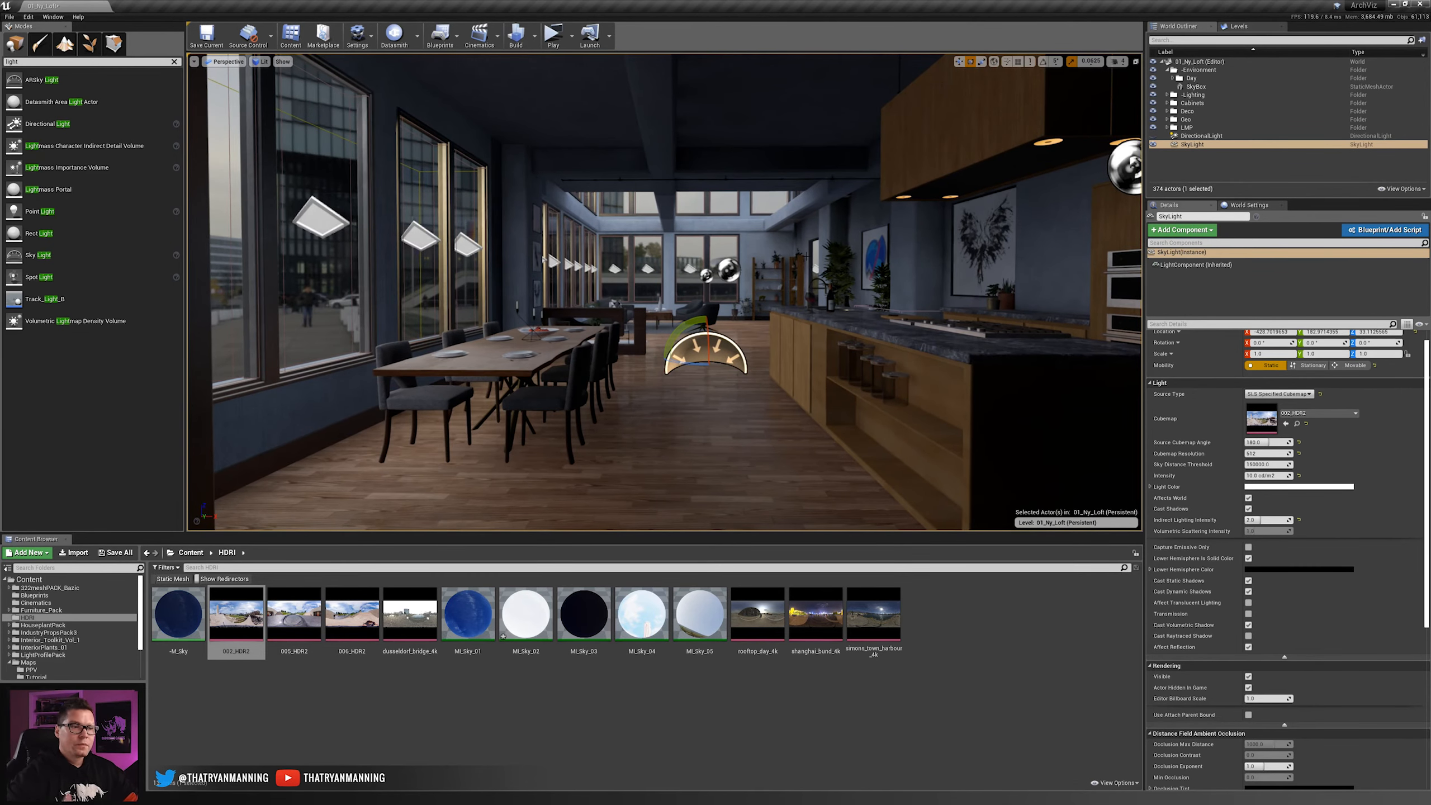
- Enable Affects World on the directional light and frame the kitchen and dining area for comparison
{"action": "left_click", "coordinate": [1212, 136]}
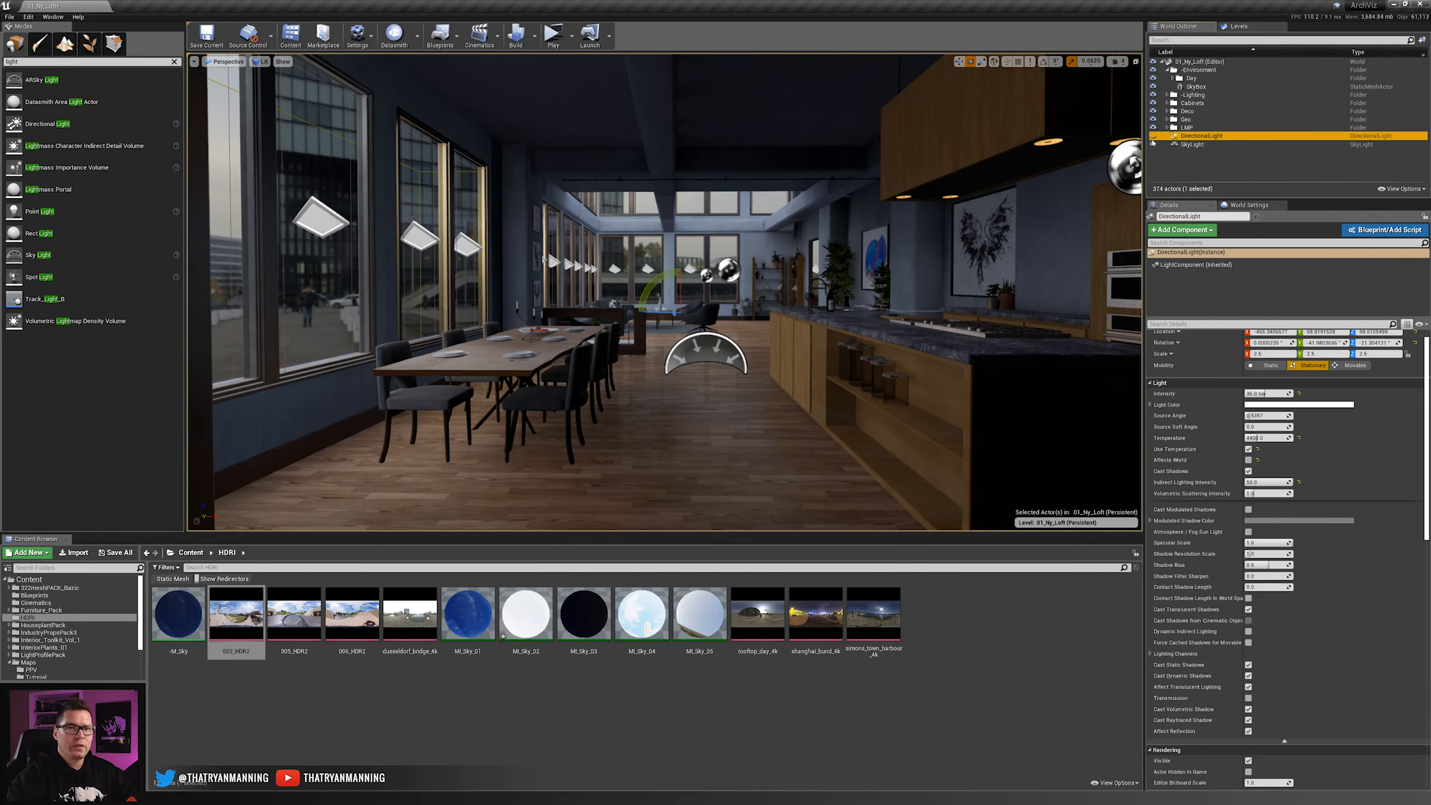
{"action": "left_click", "coordinate": [1248, 460]}
{"action": "left_click", "coordinate": [1248, 460]}
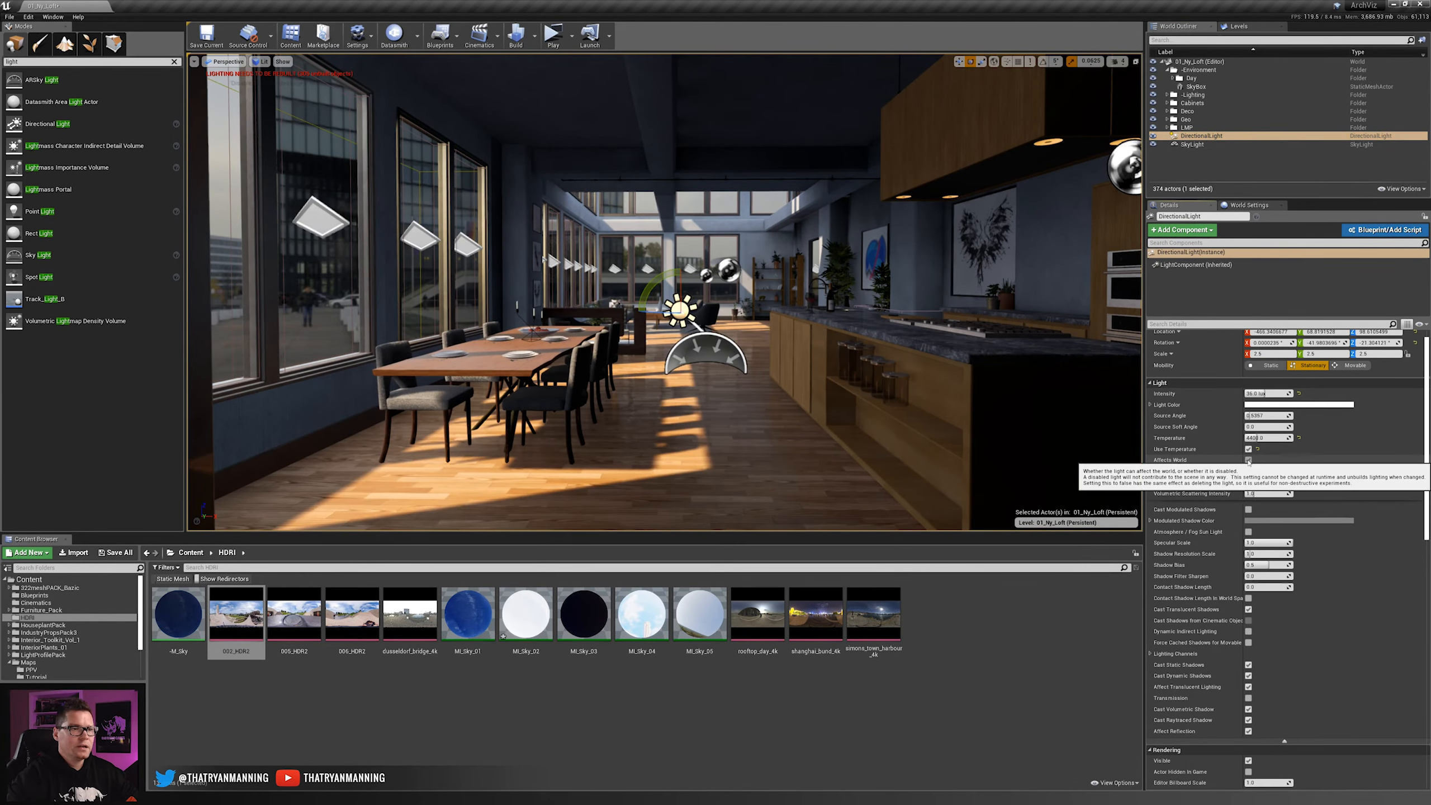
{"action": "key", "text": "a"}
{"action": "key", "text": "s"}
{"action": "right_click_drag", "start_coordinate": [757, 259], "coordinate": [756, 259]}
{"action": "key", "text": "w"}
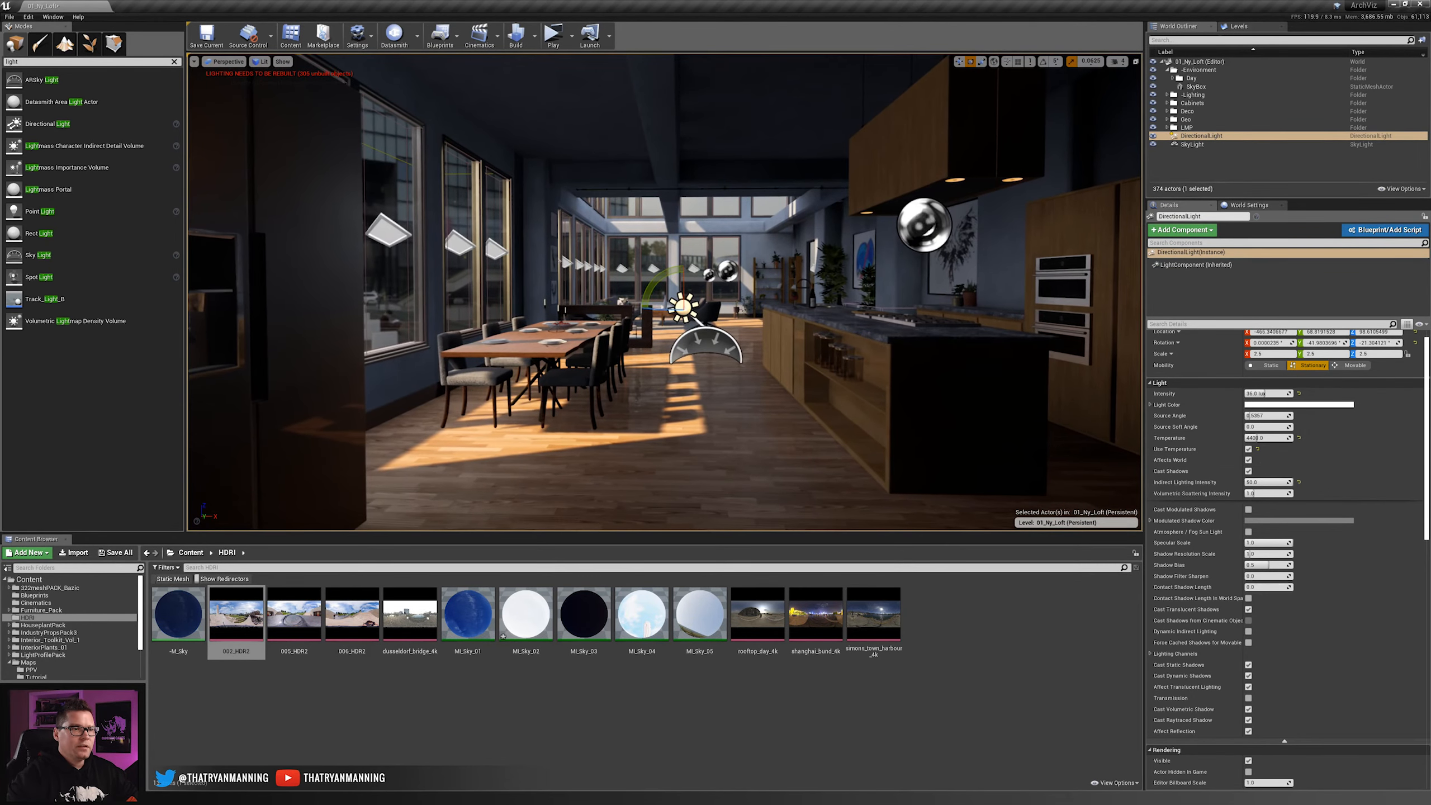
{"action": "key", "text": "g"}
{"action": "key", "text": "g"}
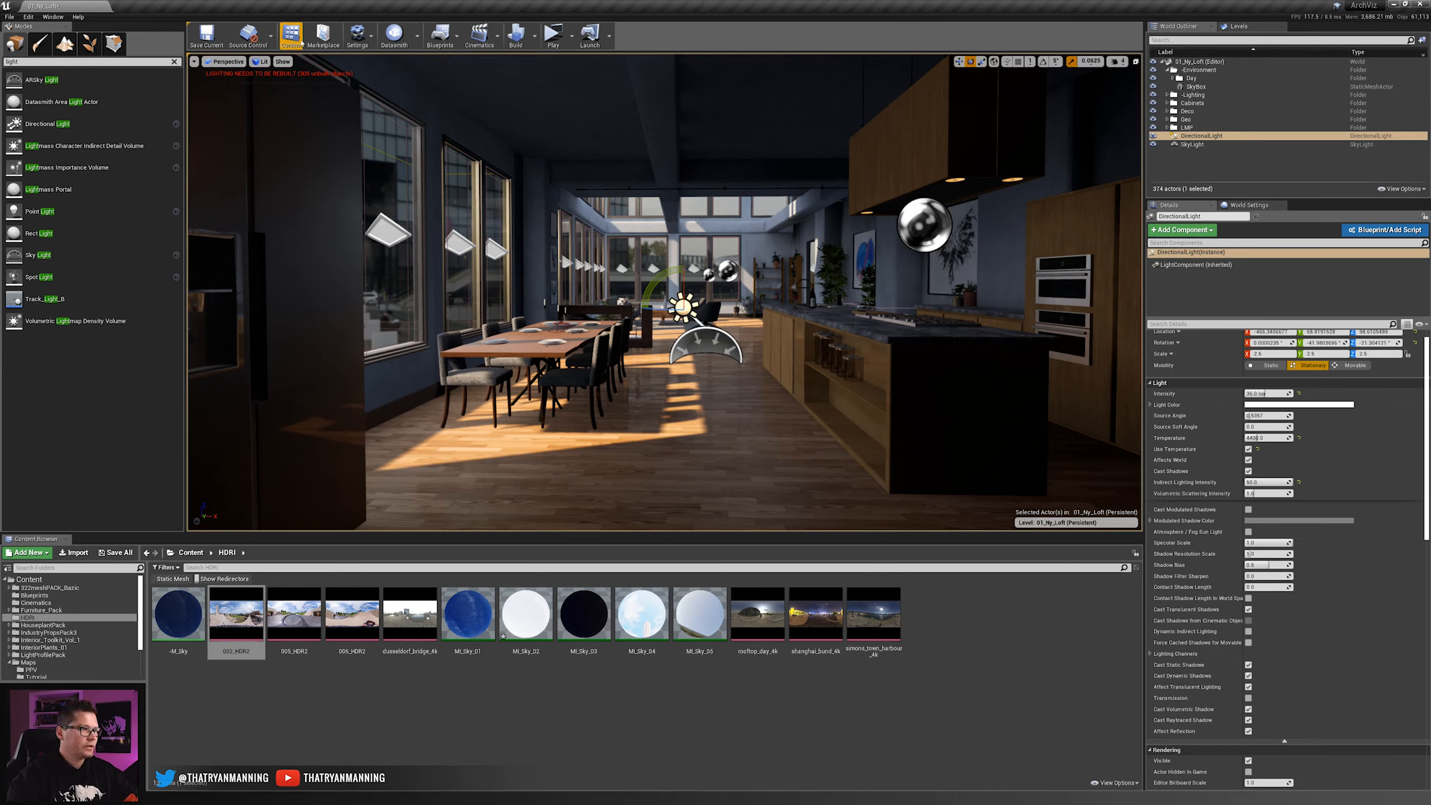
- Build only the lighting at Preview quality with the directional light included
{"action": "left_click", "coordinate": [534, 36]}
{"action": "mouse_move", "coordinate": [585, 76]}
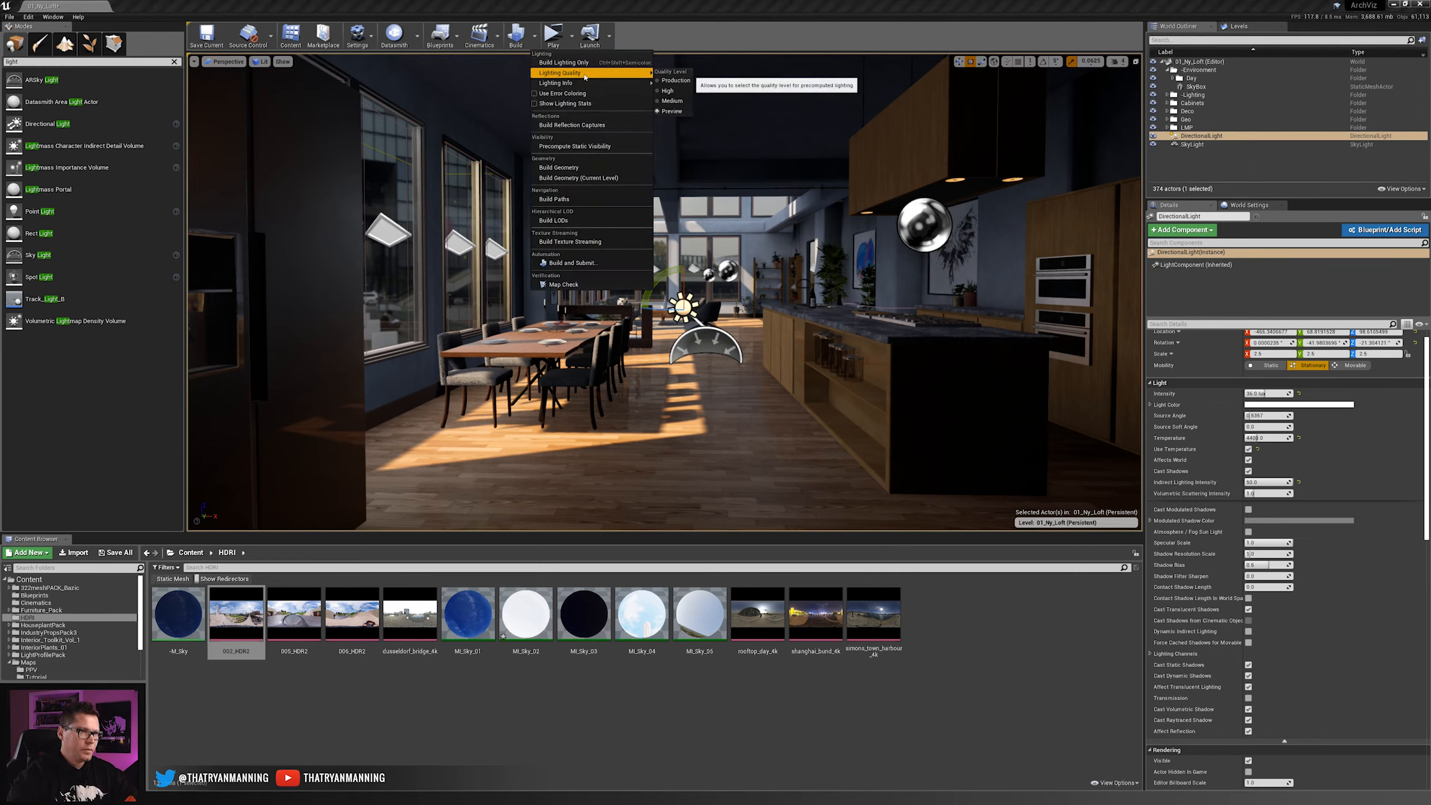
{"action": "left_click", "coordinate": [668, 112]}
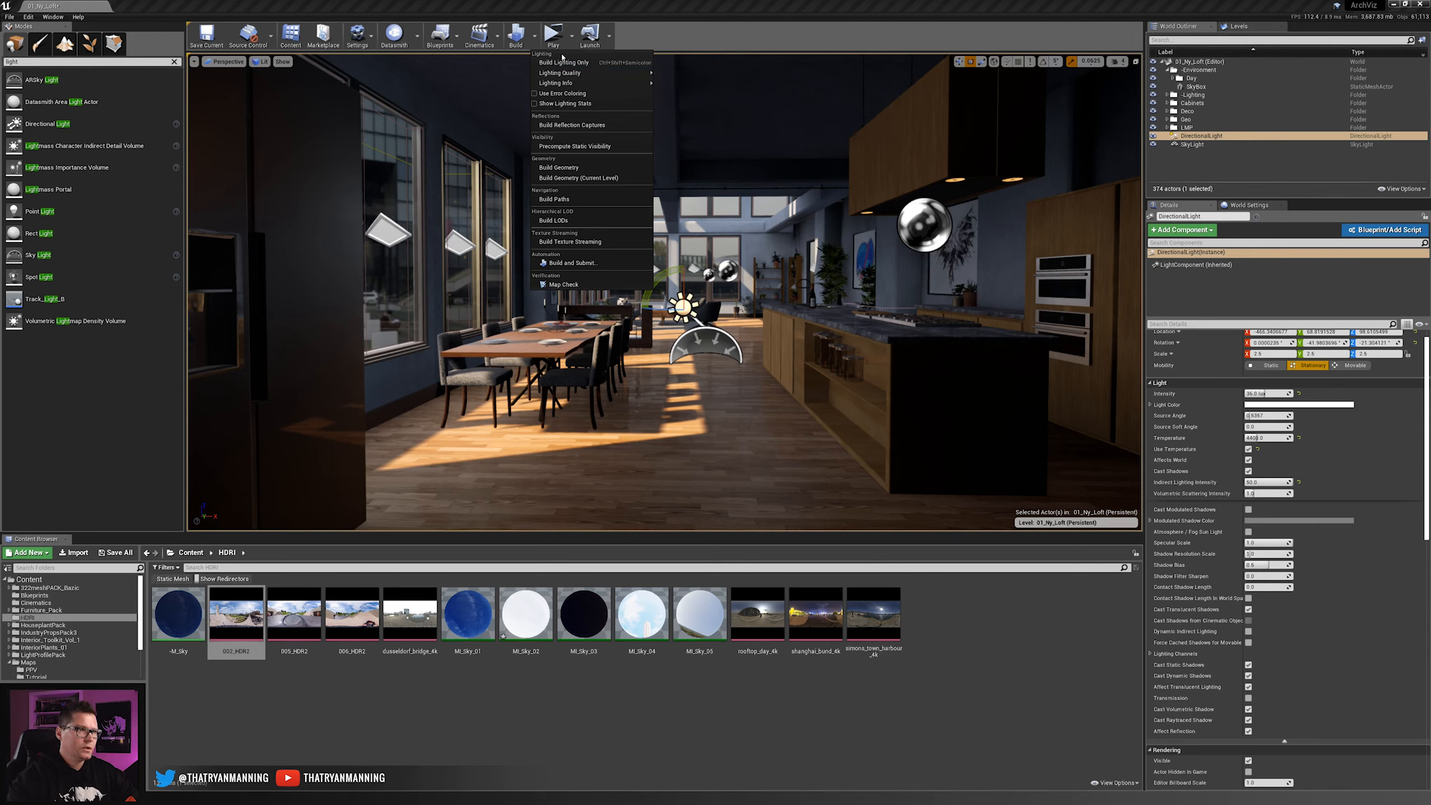
{"action": "left_click", "coordinate": [563, 63]}
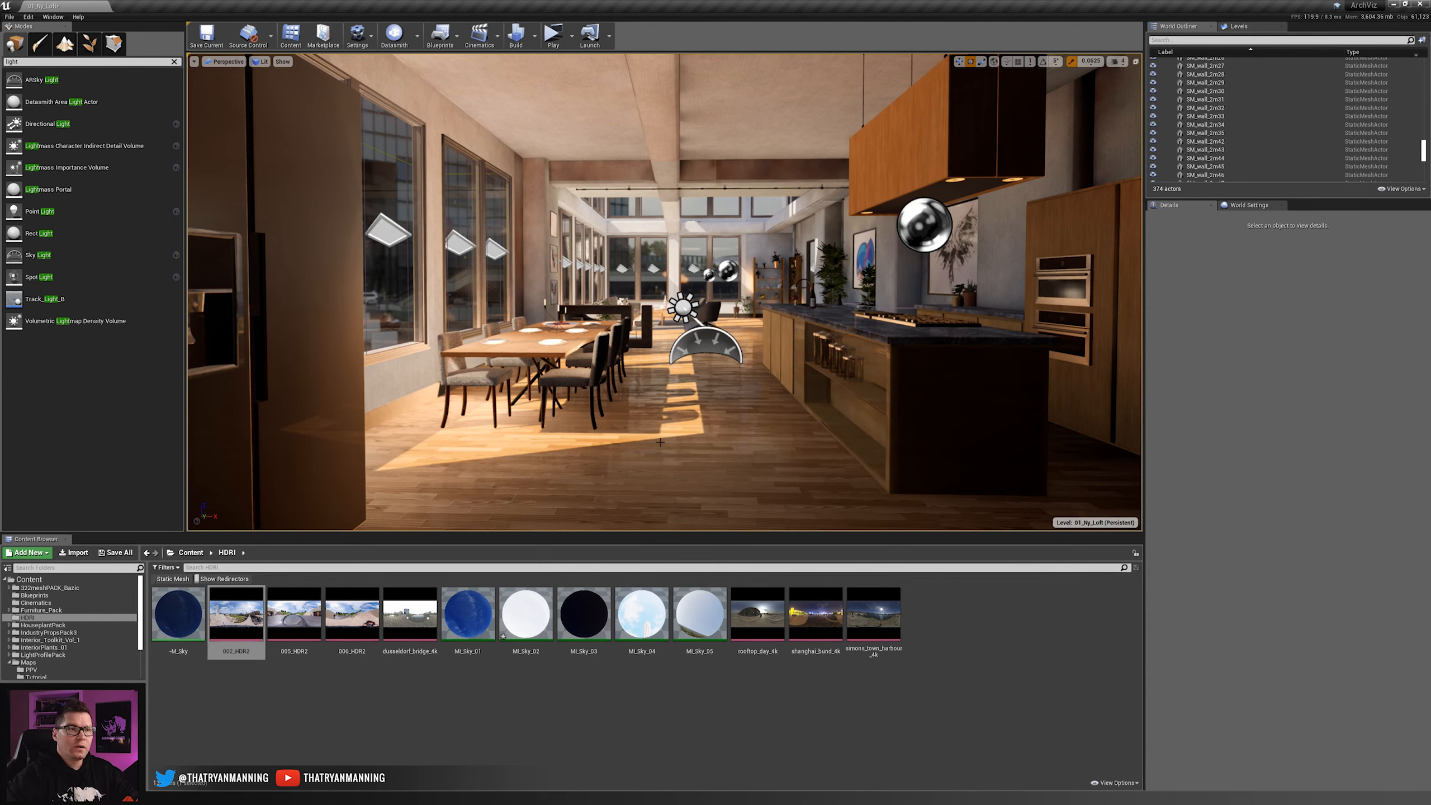
- Collapse the expanded folder of wall meshes in the outliner and review the directional light and sky light
{"action": "scroll", "coordinate": [1211, 112], "scroll_direction": "up", "scroll_amount": 10}
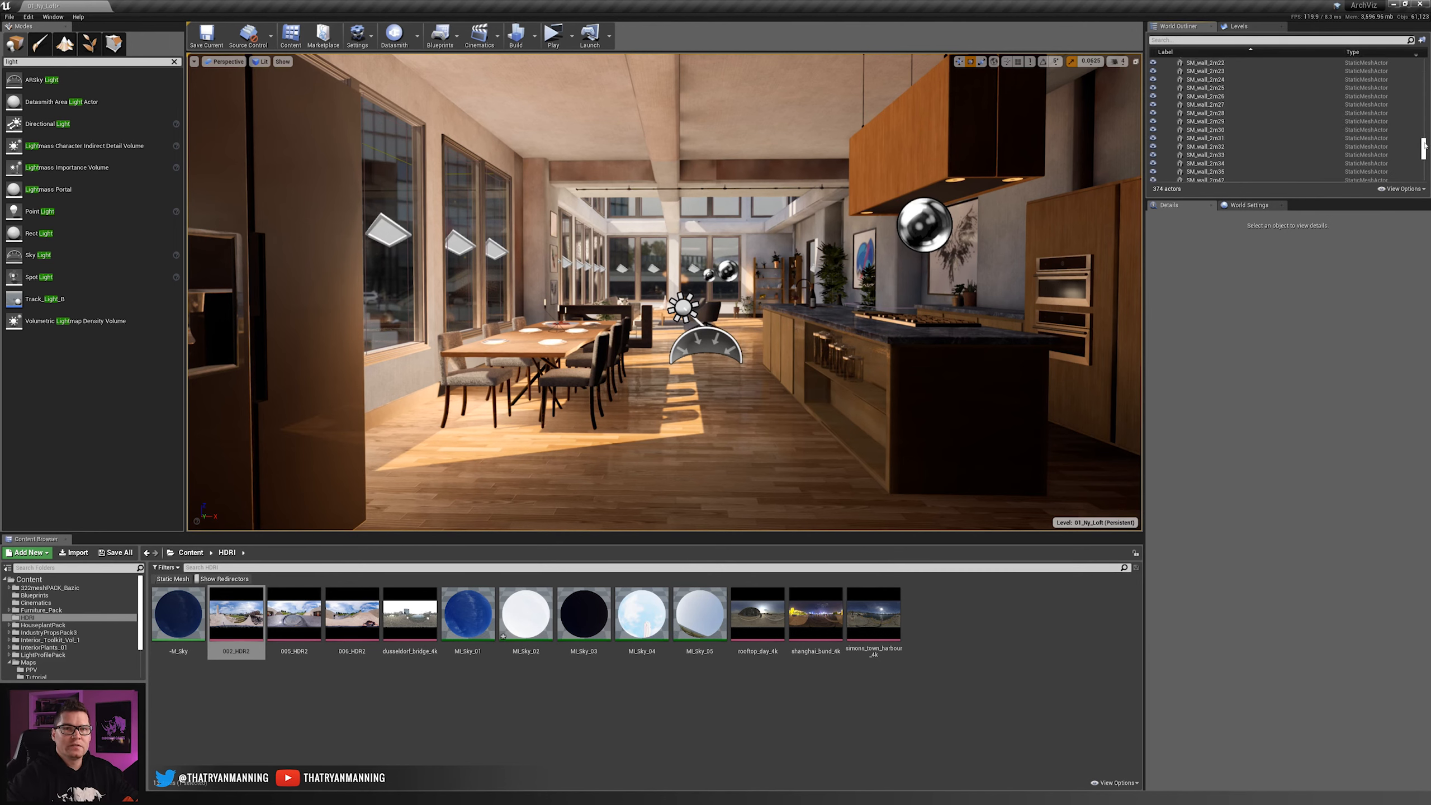
{"action": "left_click", "coordinate": [1165, 112]}
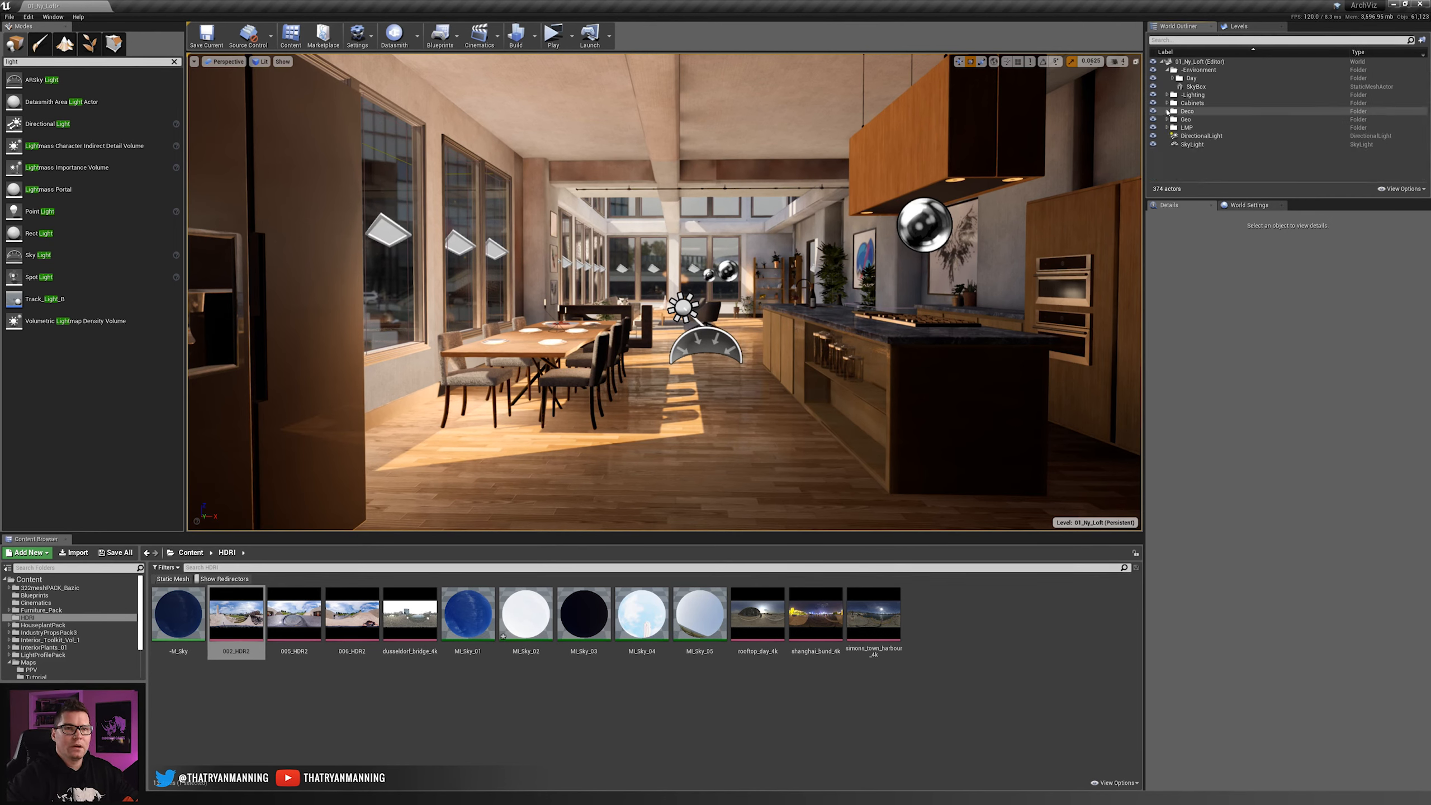
{"action": "left_click", "coordinate": [1206, 137]}
{"action": "left_click", "coordinate": [1206, 144]}
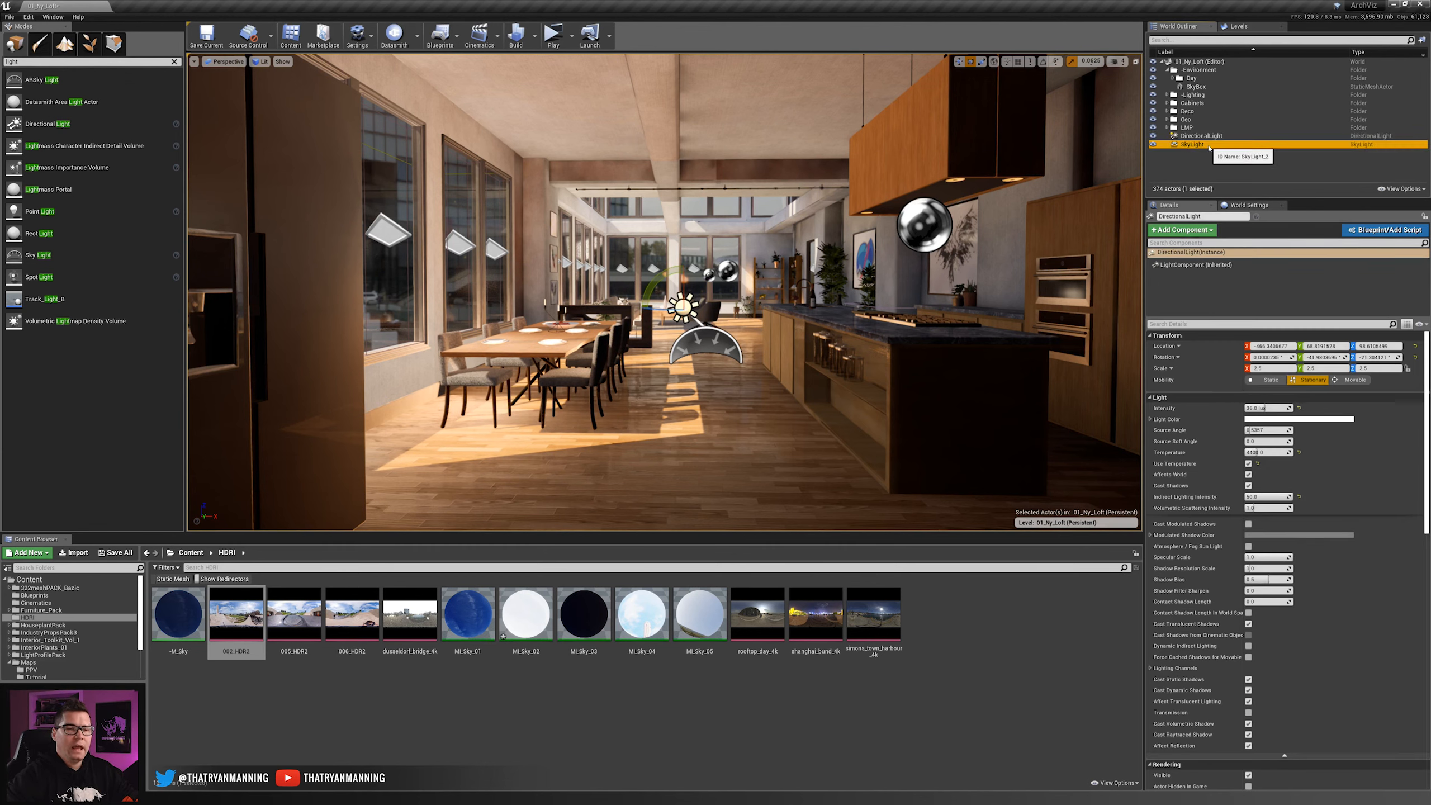
{"action": "left_click", "coordinate": [1213, 168]}
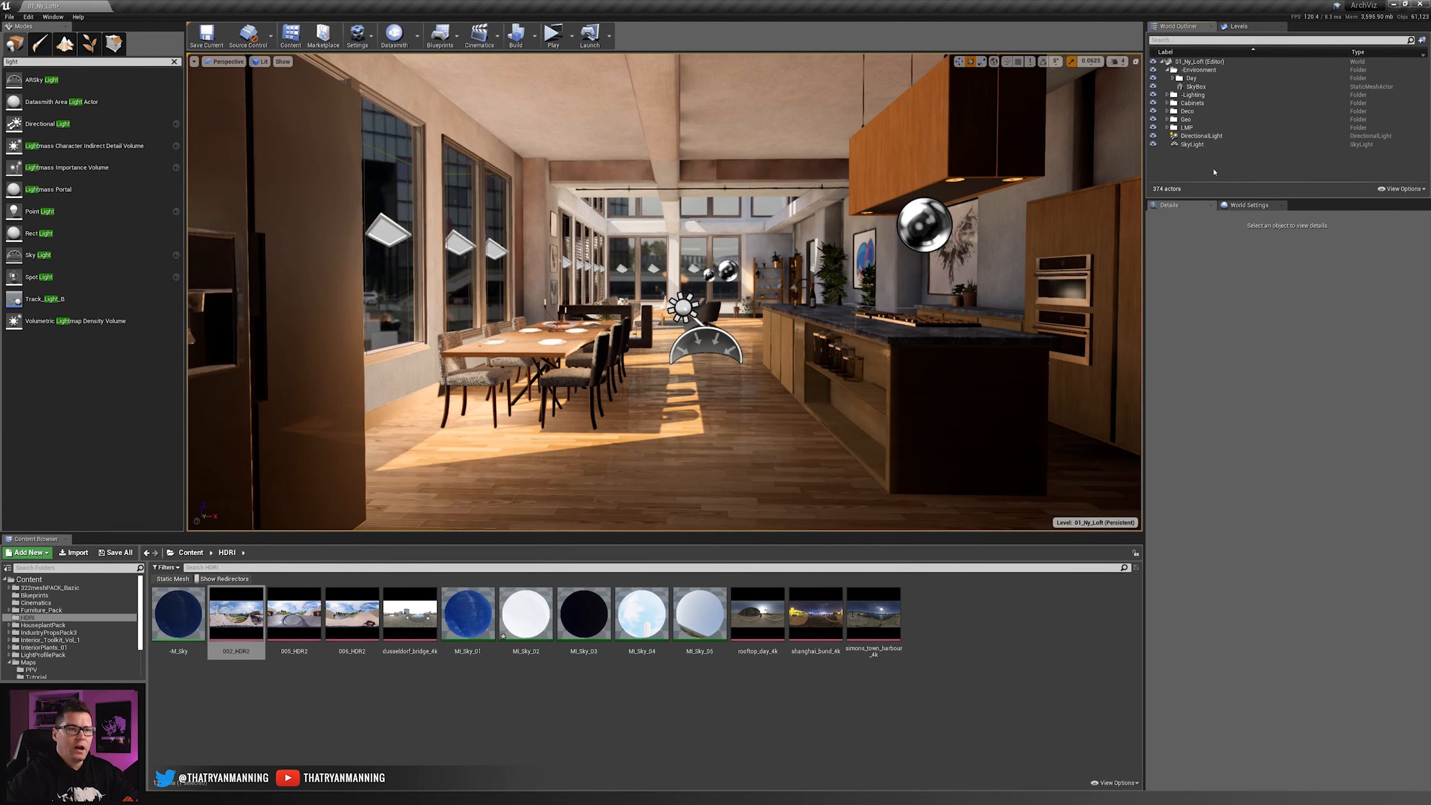